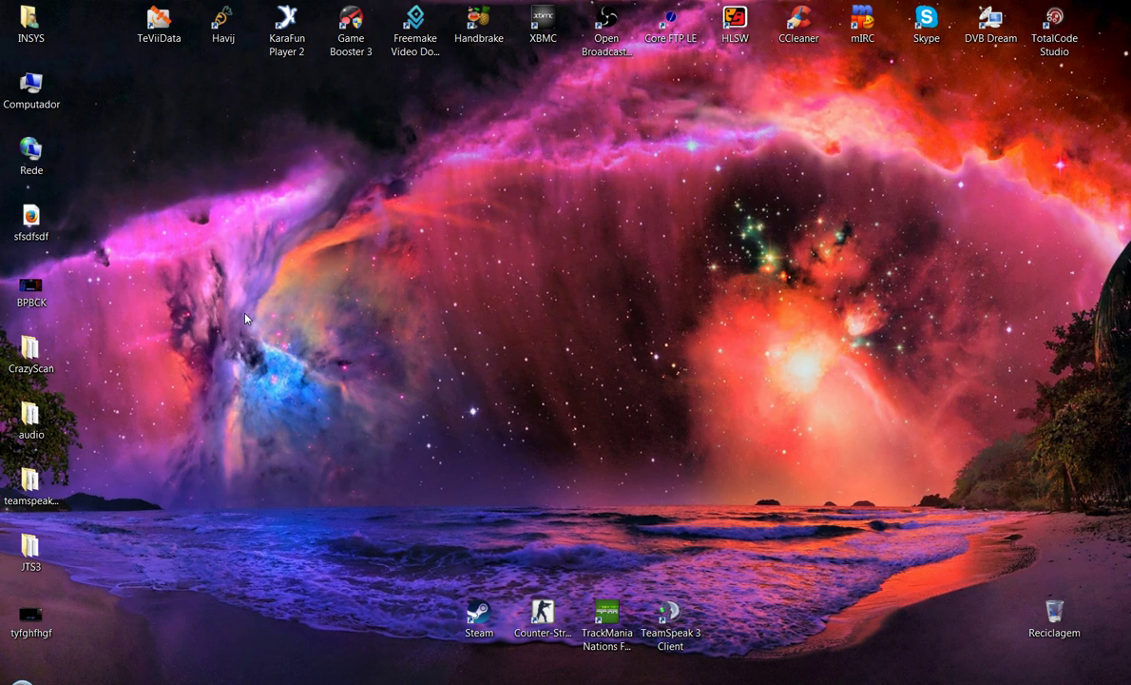
Dismiss the tyfghfhgf context menu and launch TeamSpeak 3 Client from its desktop icon
right_click(43, 626)
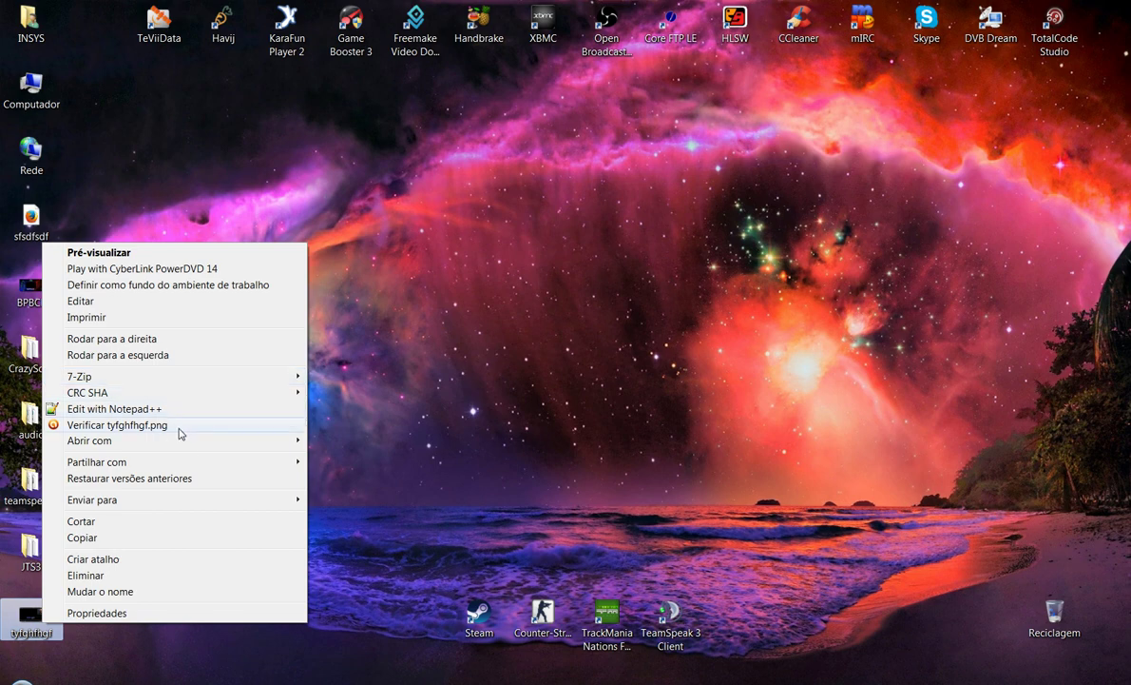
mouse_move(181, 442)
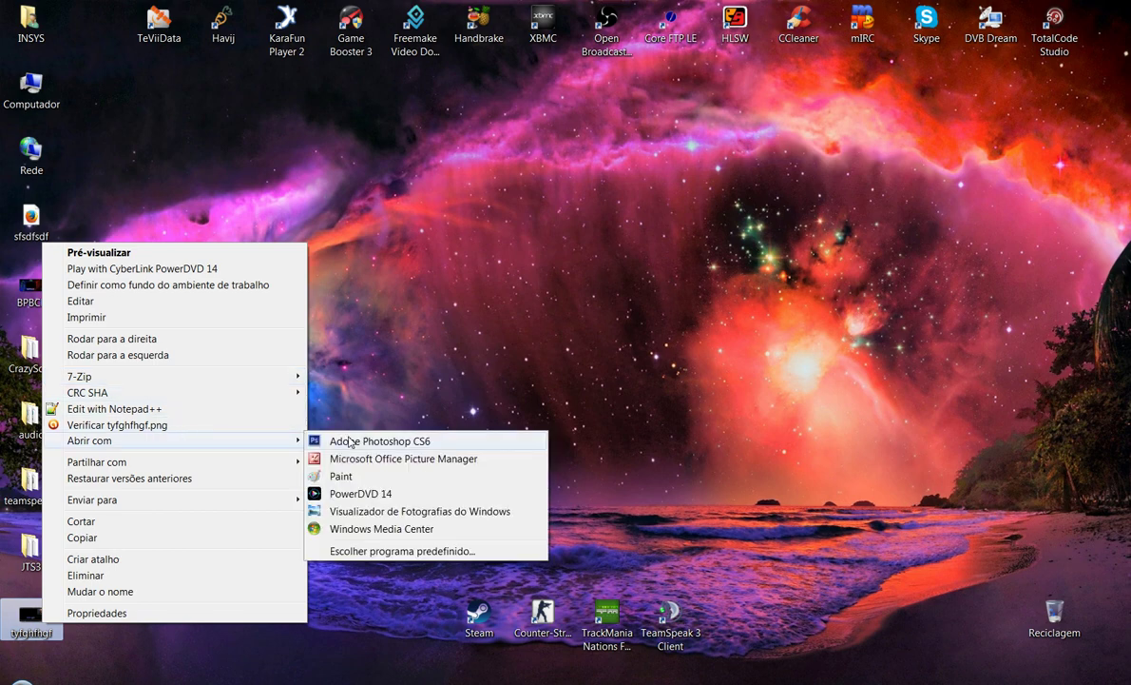
click(385, 377)
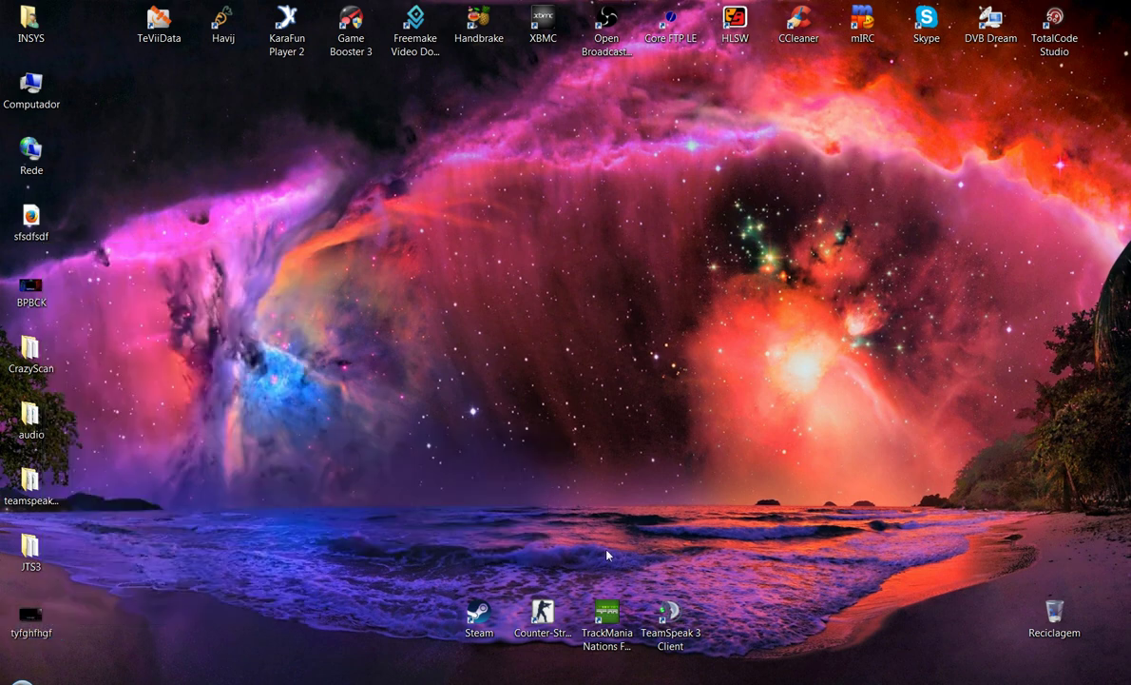
double_click(671, 616)
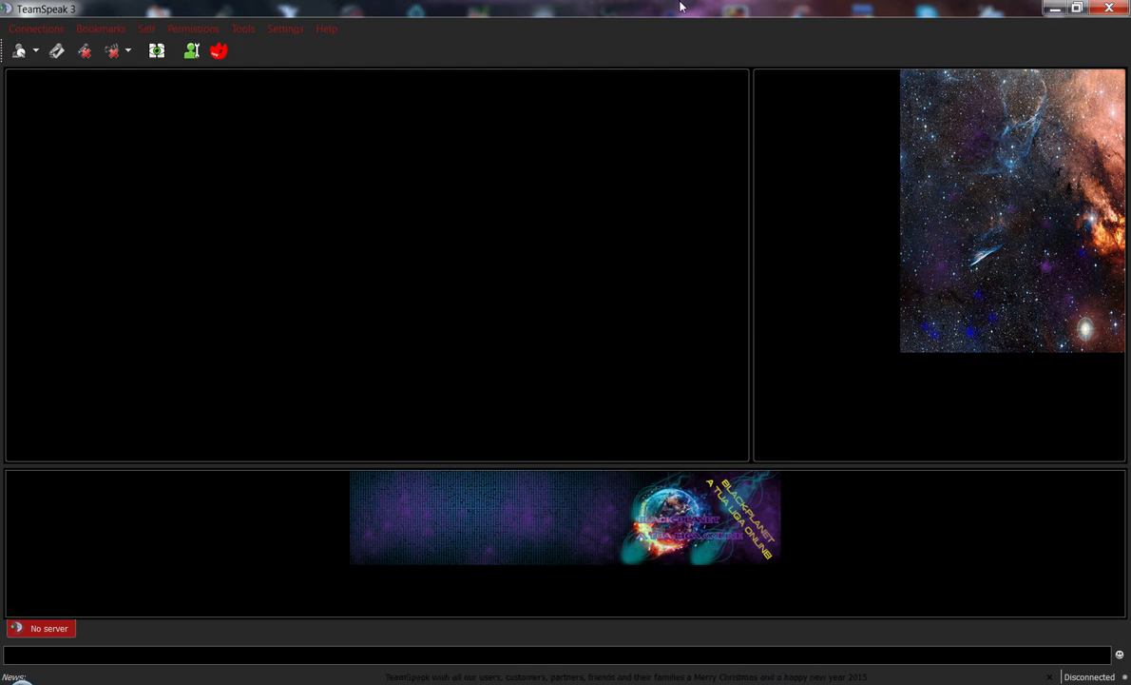
Restore, snap right and left, maximize, then shrink and resize the TeamSpeak window to compare the skin
double_click(635, 8)
drag(591, 163, 1130, 185)
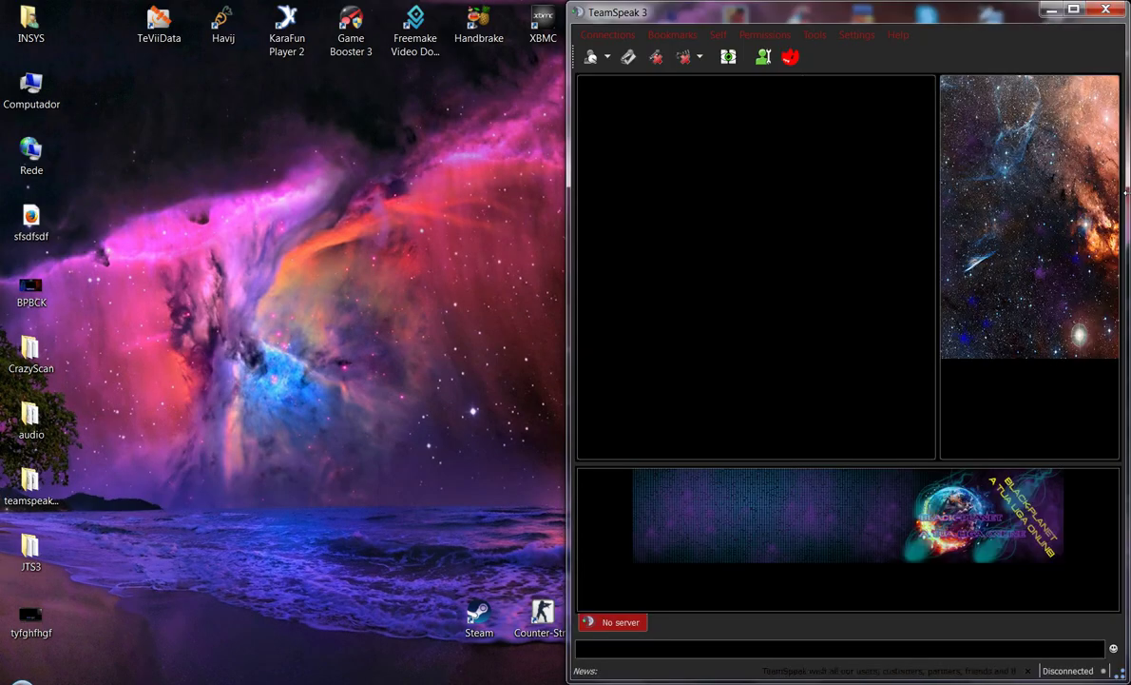
drag(809, 13, 3, 181)
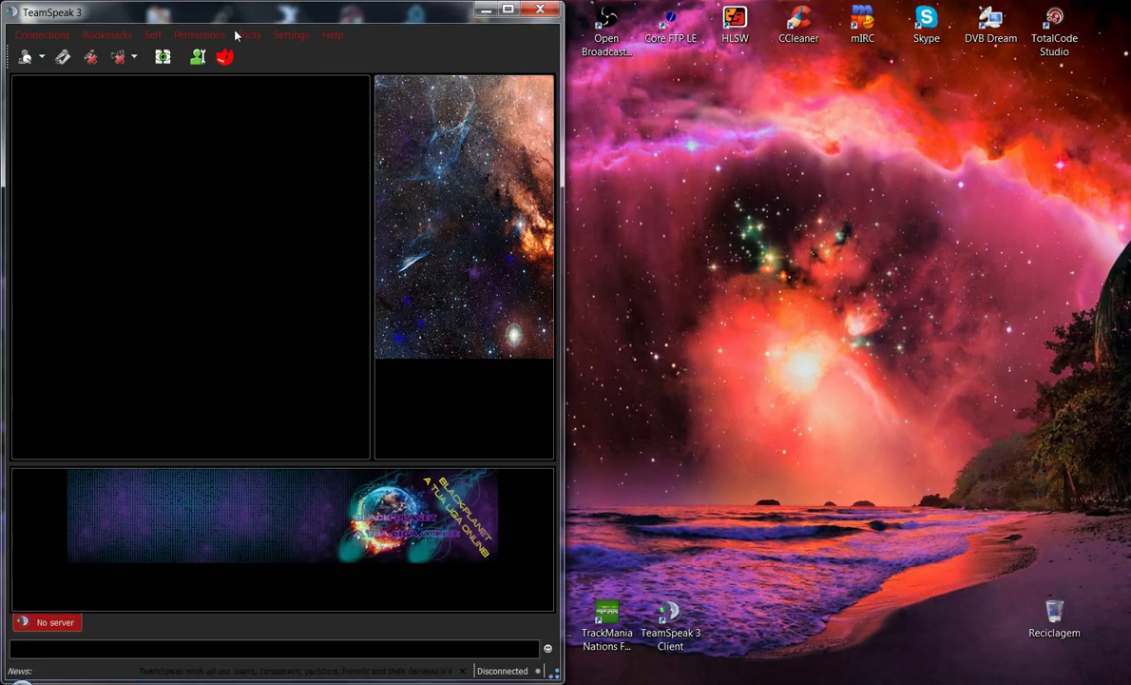
drag(231, 16, 365, 5)
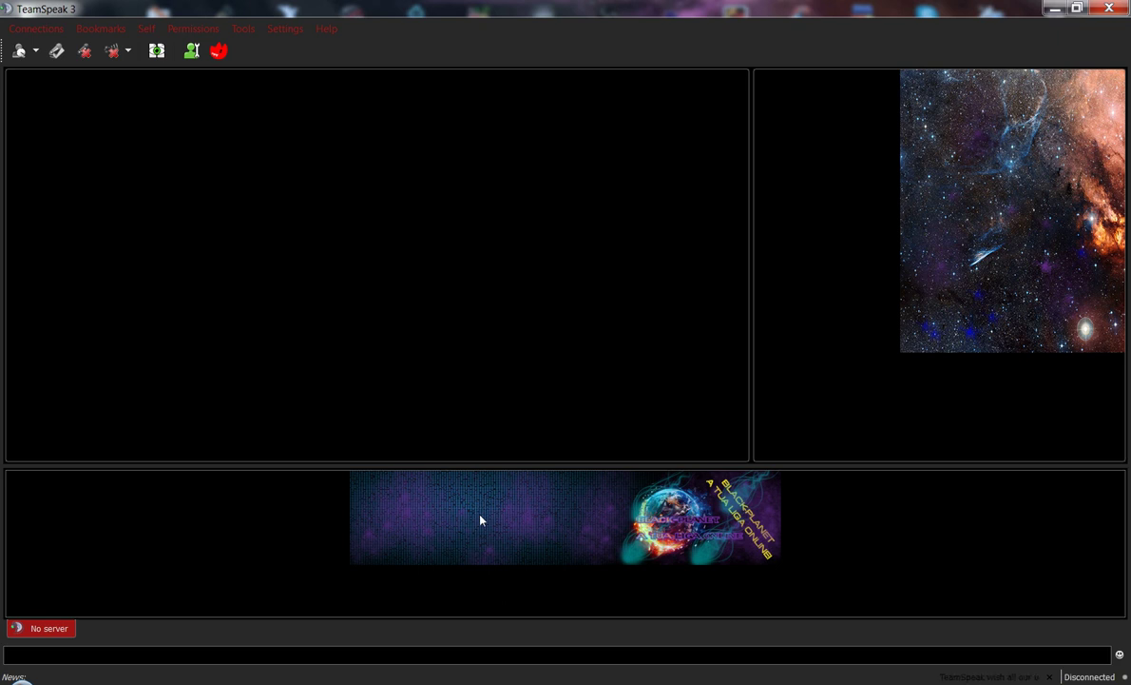
double_click(722, 6)
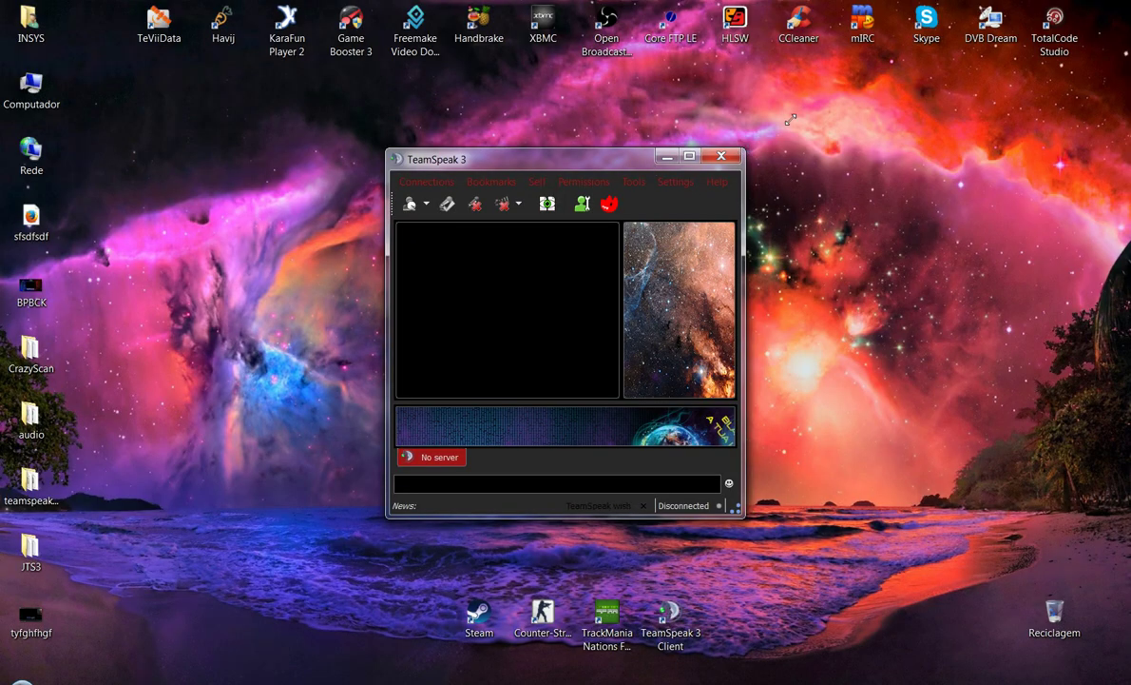
drag(790, 119, 877, 83)
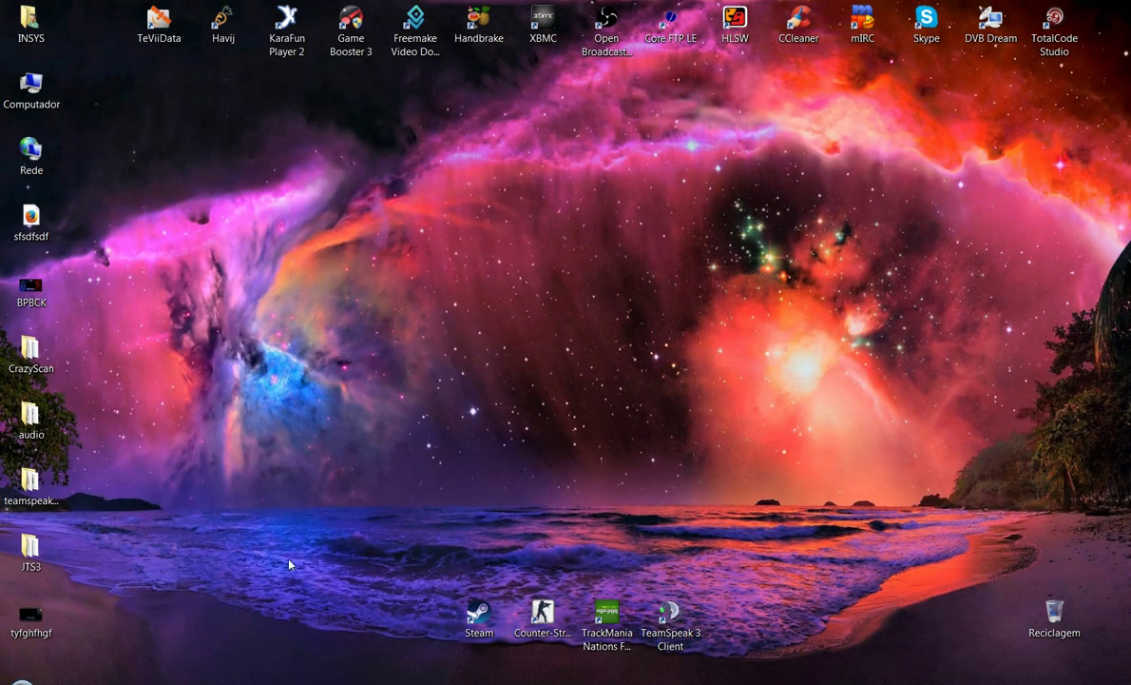
Open tyfghfhgf.png with Adobe Photoshop CS6 from the Abrir com menu
right_click(27, 622)
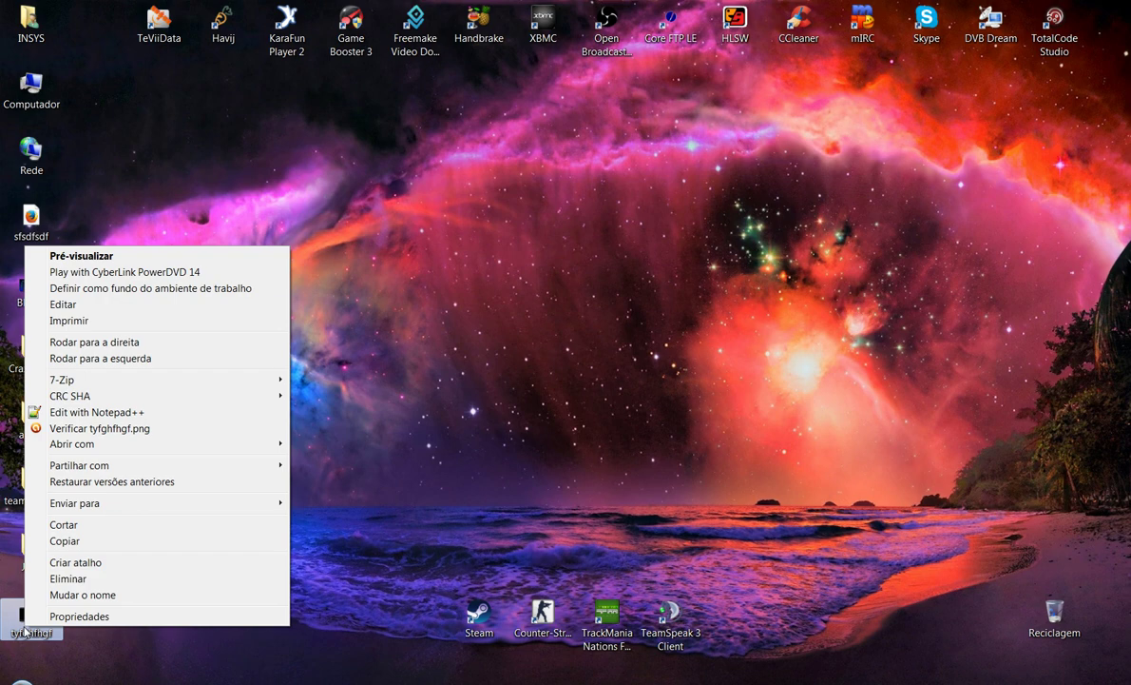
mouse_move(276, 444)
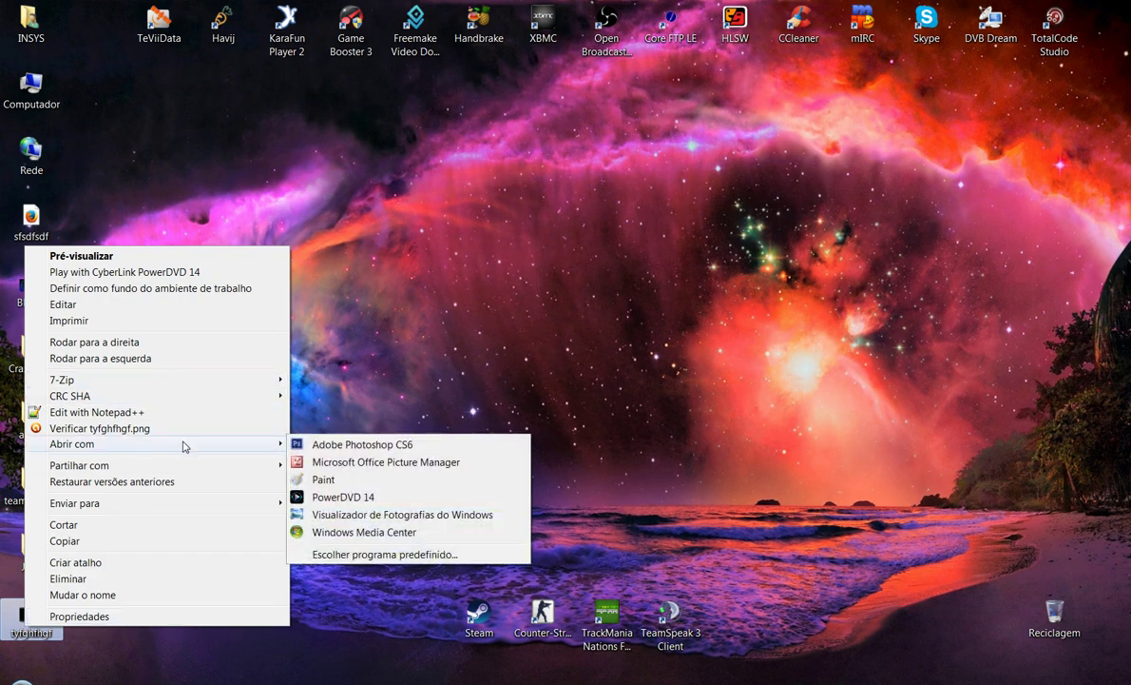
click(361, 444)
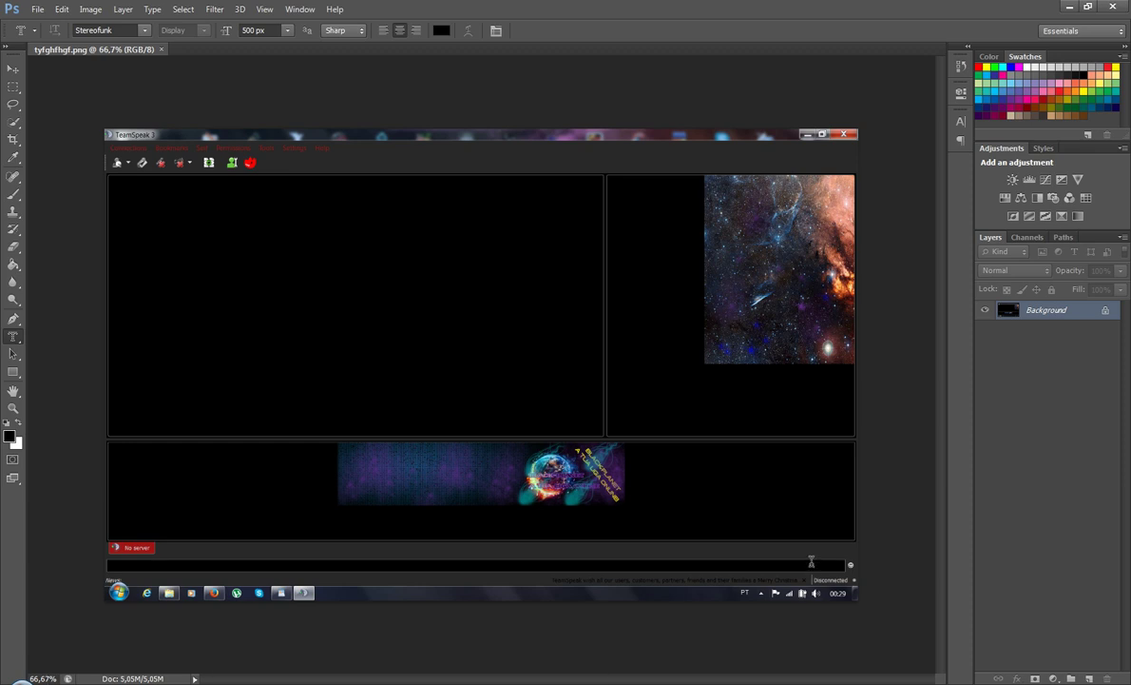
Draw a 1660 × 211 px rectangular marquee over the lower chat panel of the screenshot
click(15, 89)
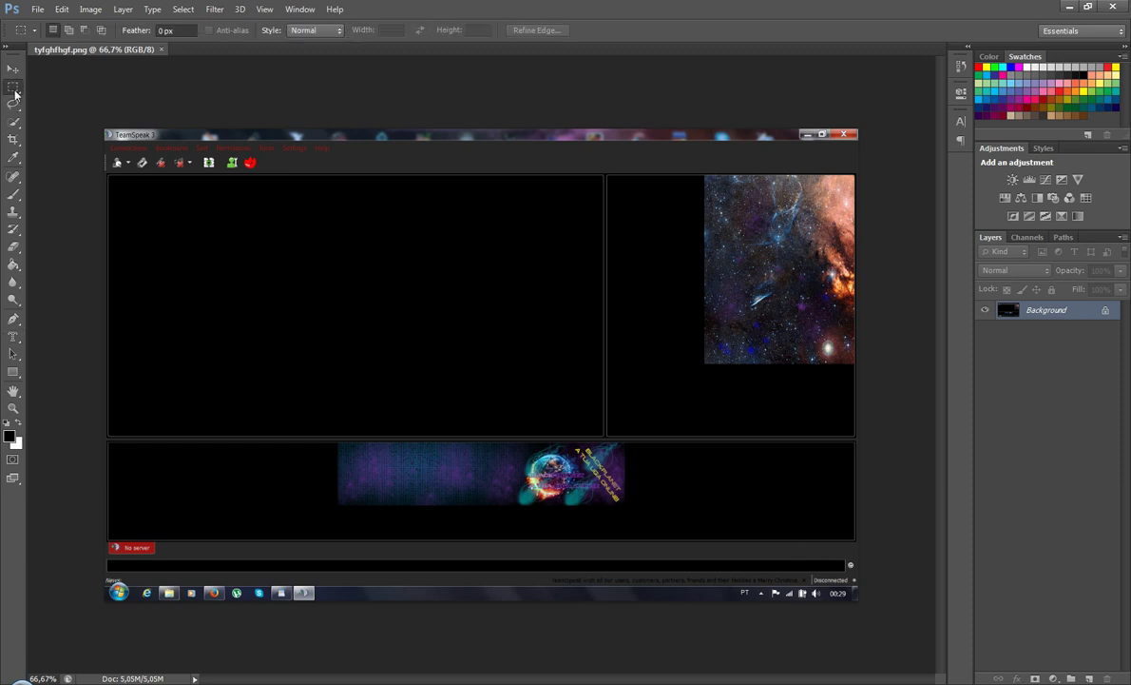
click(13, 89)
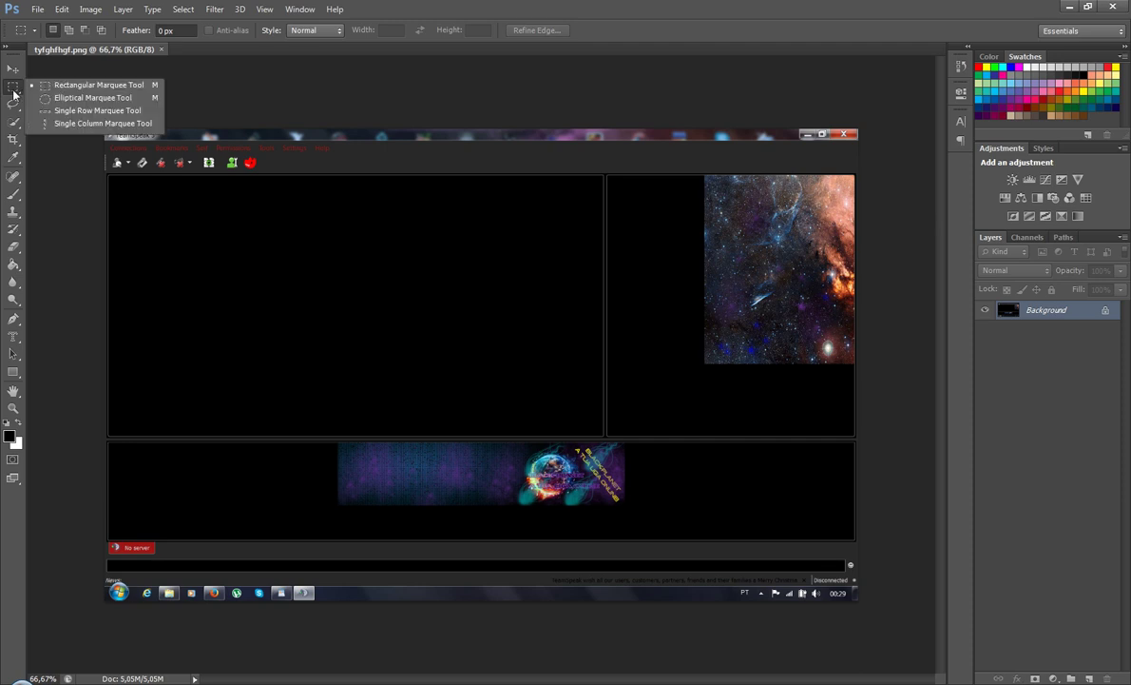
click(12, 92)
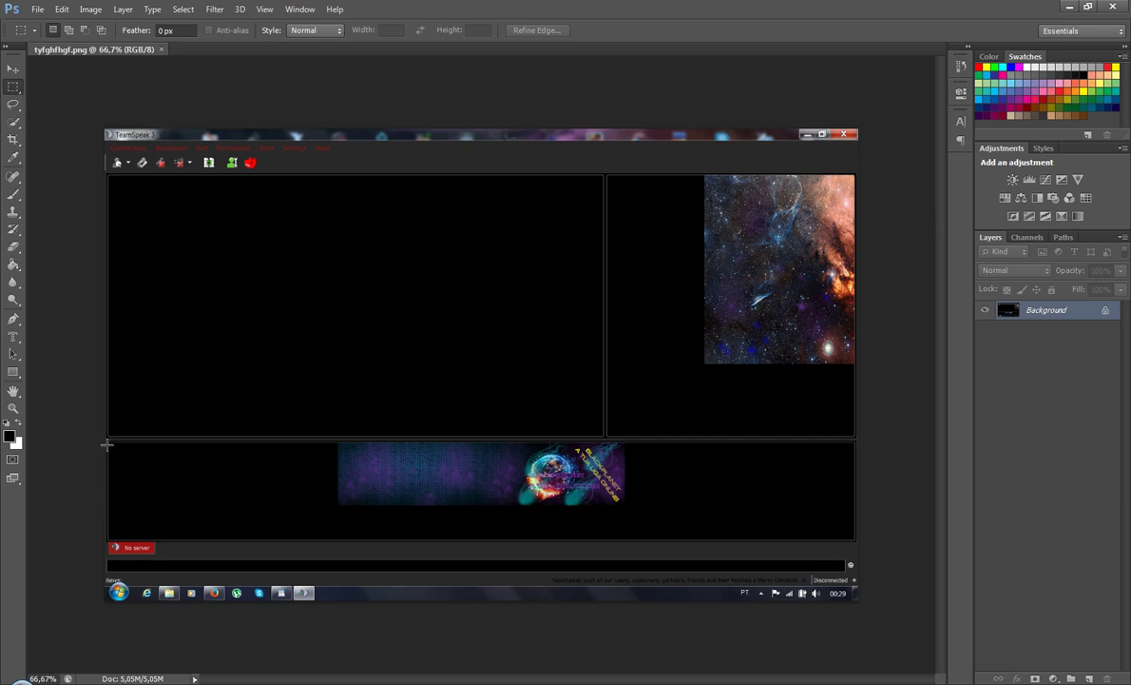
drag(109, 443, 836, 532)
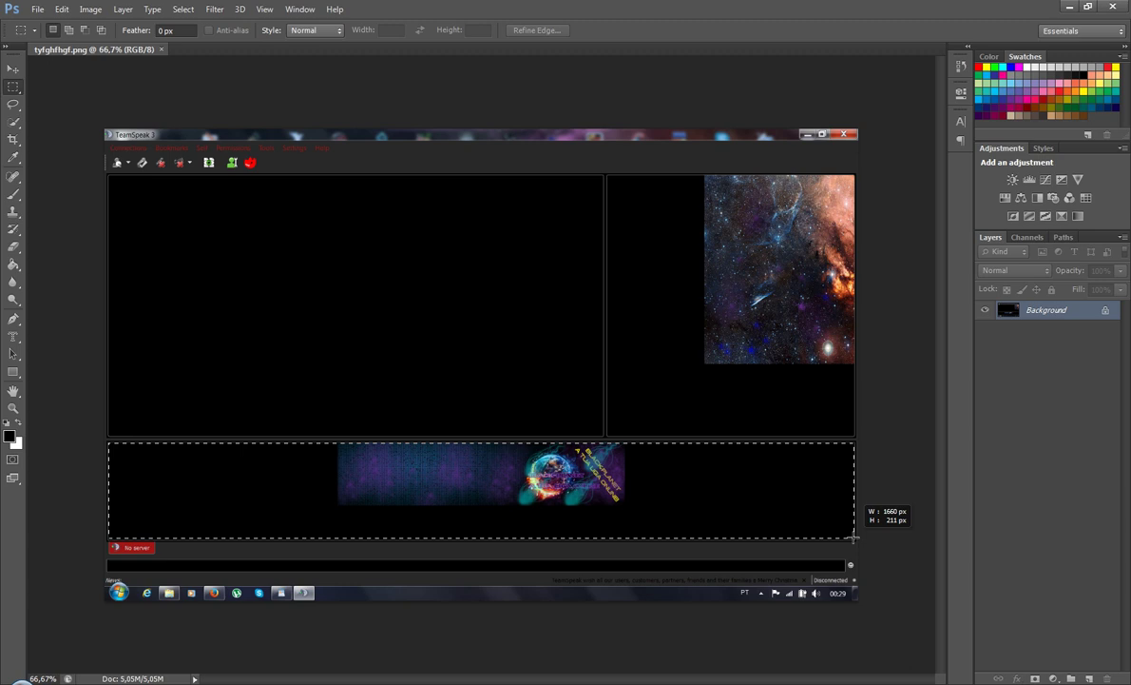
drag(853, 538, 853, 541)
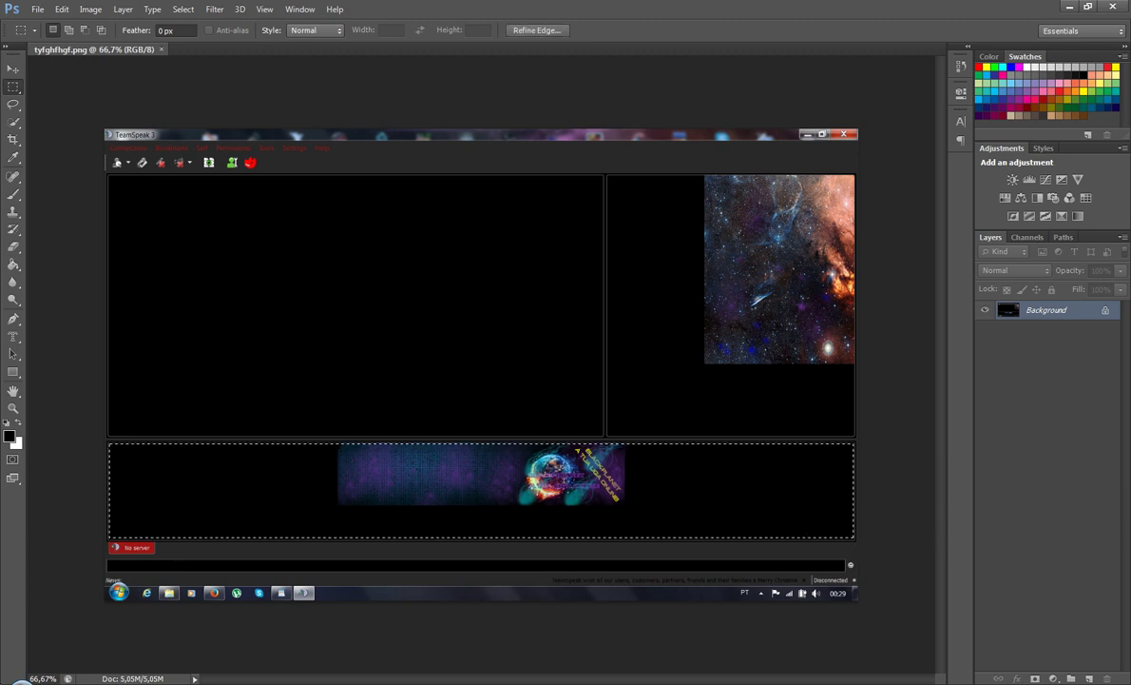
Start a Notepad note reading 'chat -> 1660x'
key(super)
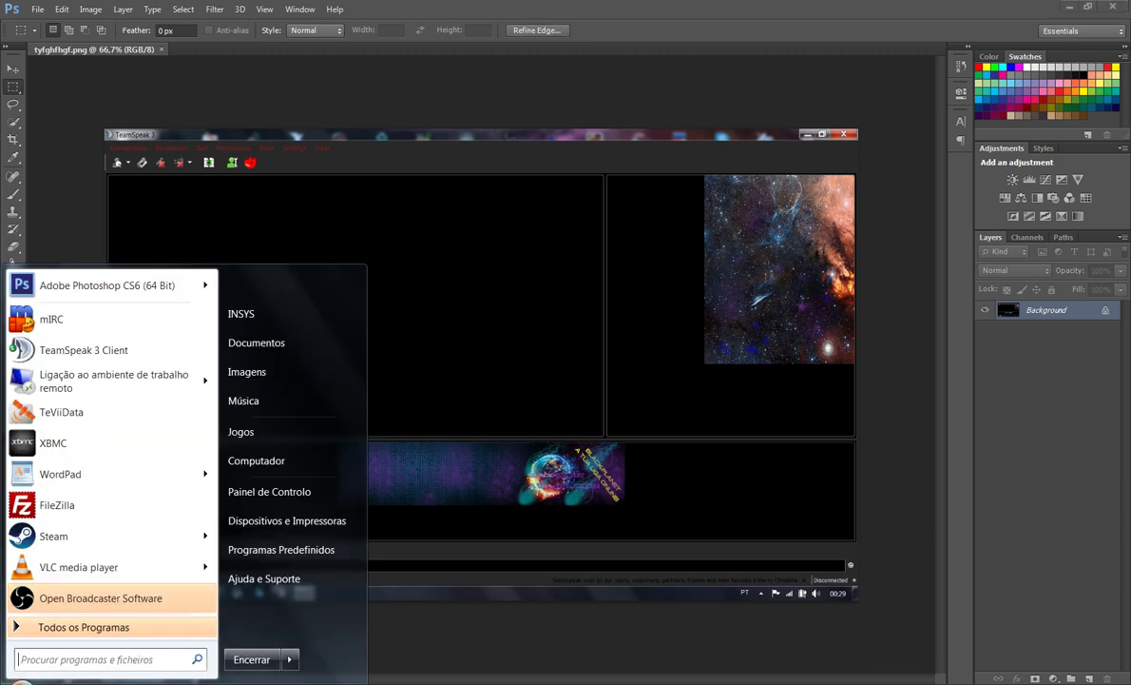
text(notepad)
key(Return)
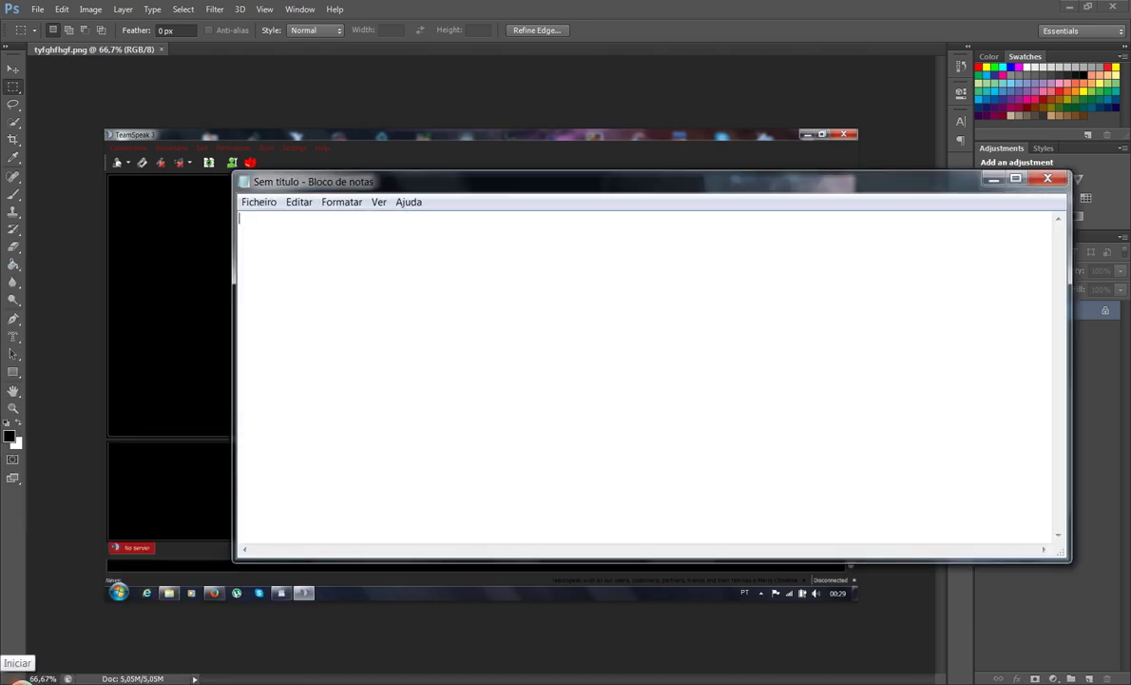
text(chat -> 166)
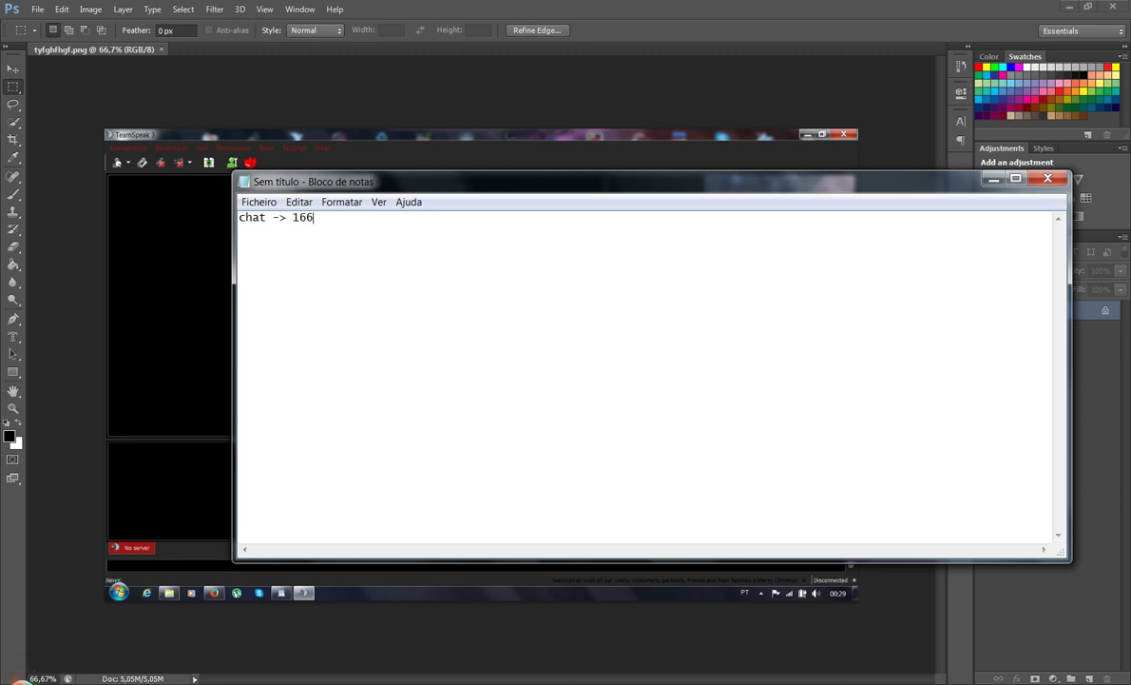
text(0x)
Re-measure the chat panel height in Photoshop and add it to the note
click(13, 92)
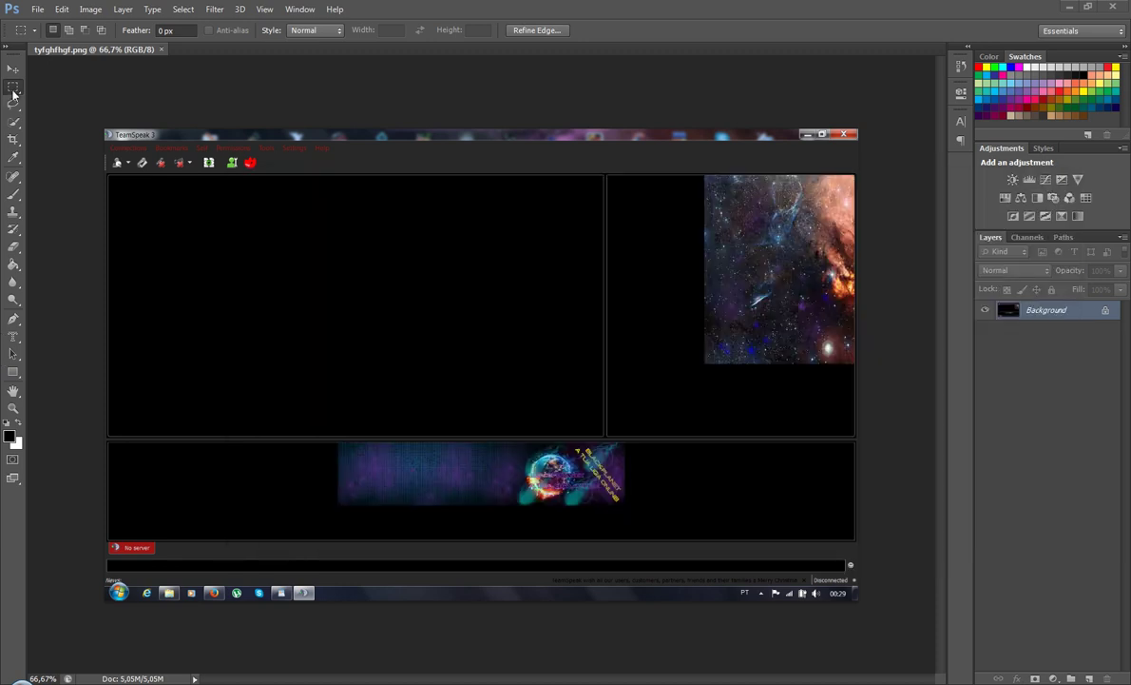
mouse_move(176, 486)
mouse_down()
mouse_move(181, 501)
mouse_move(175, 490)
mouse_up()
click(172, 488)
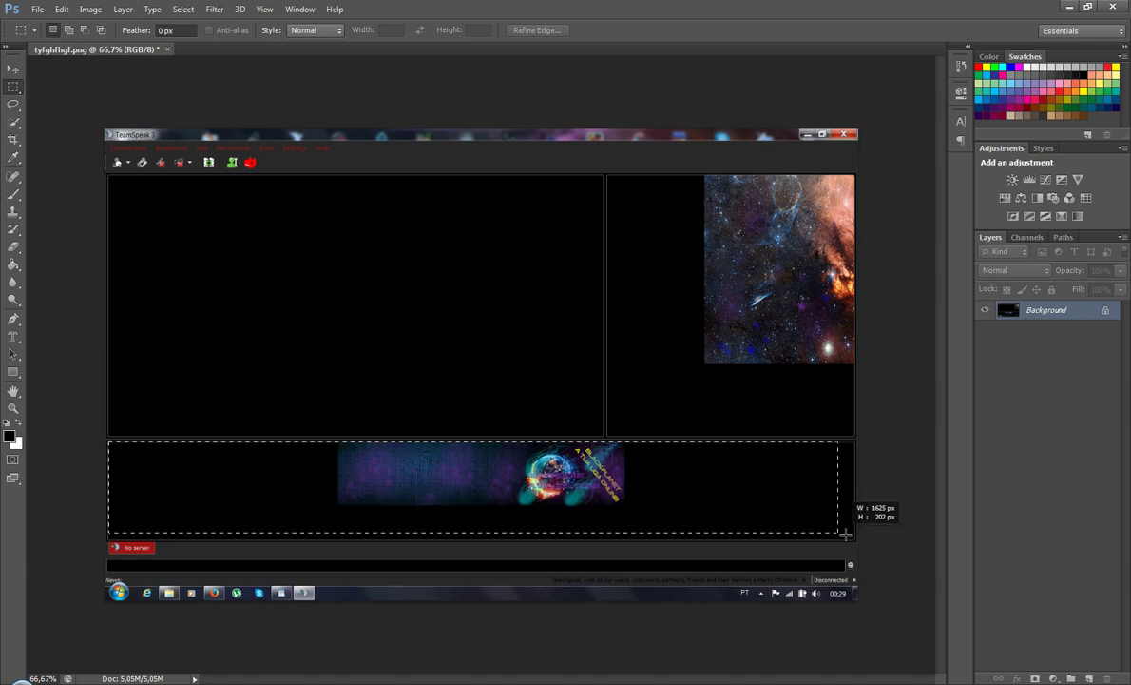
drag(850, 535, 853, 537)
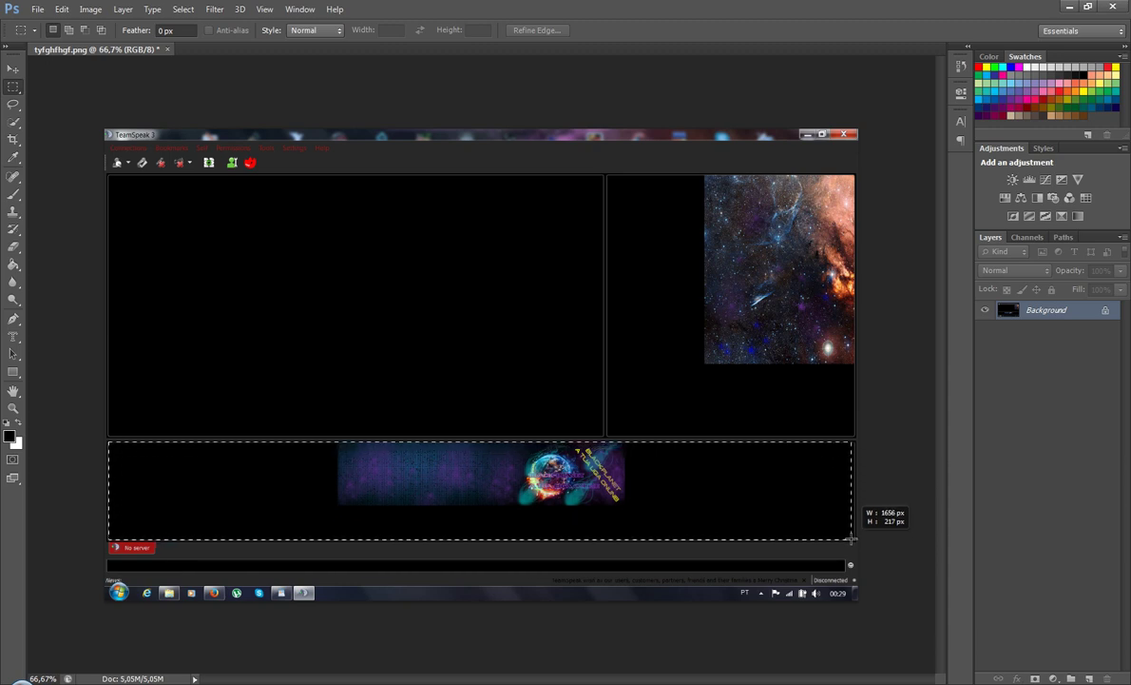
drag(851, 537, 852, 538)
click(538, 506)
key(ctrl+z)
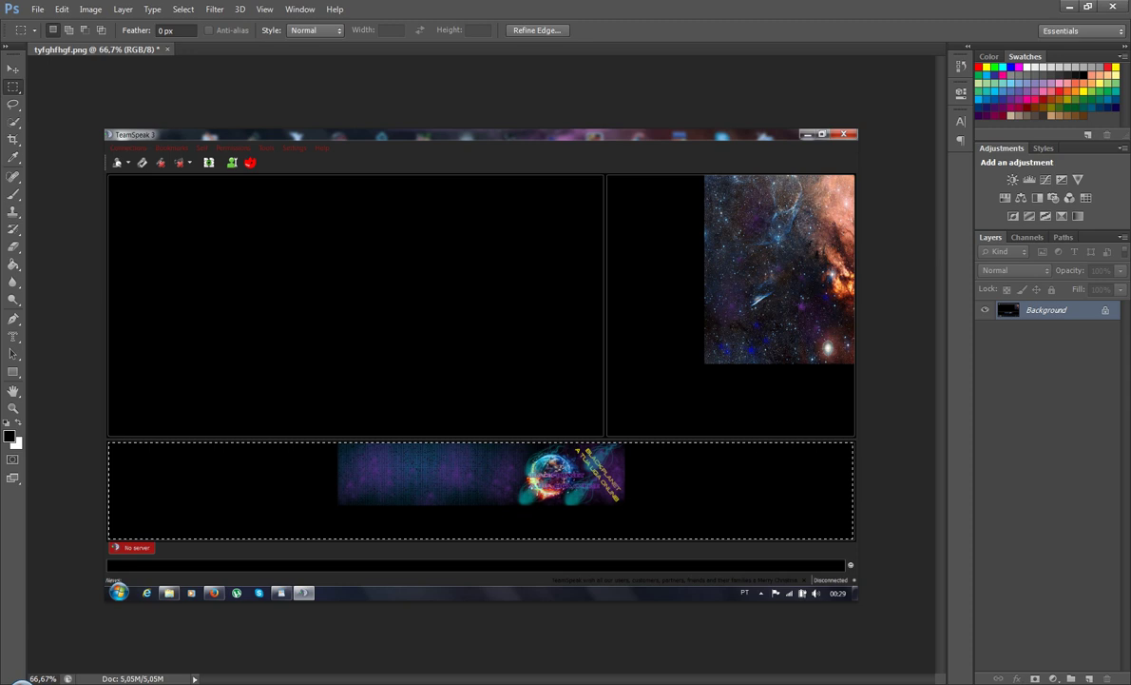
key(alt+Tab)
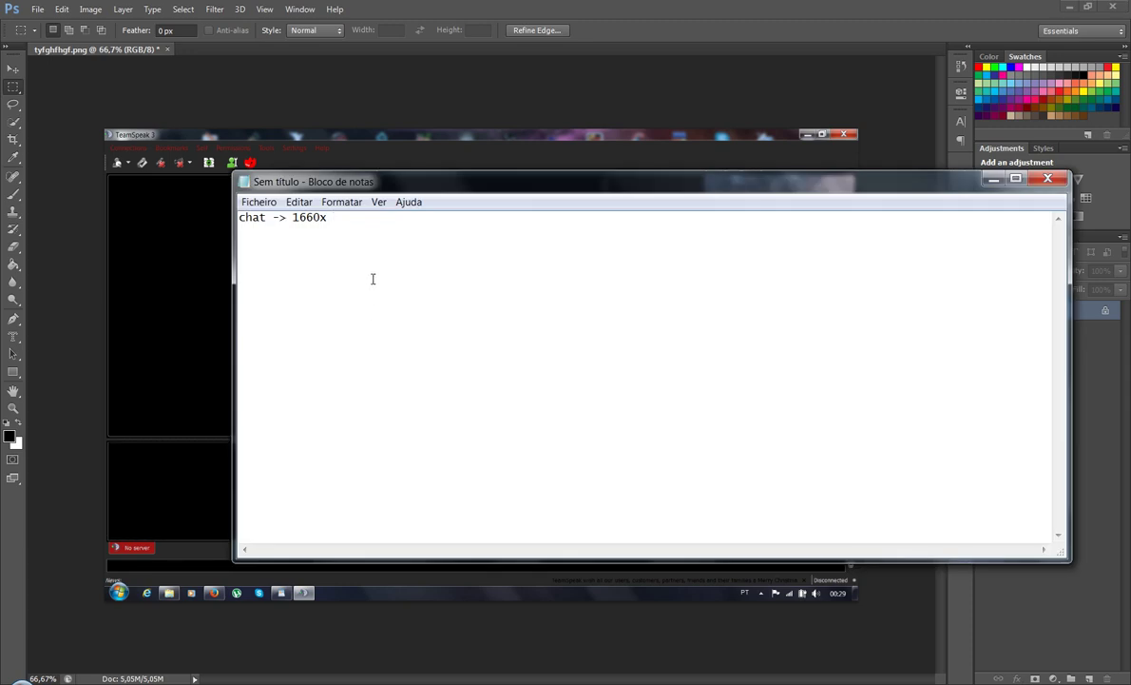
text(220)
Measure the right-hand panel and note it as 'Right corner -> 550x579'
click(183, 84)
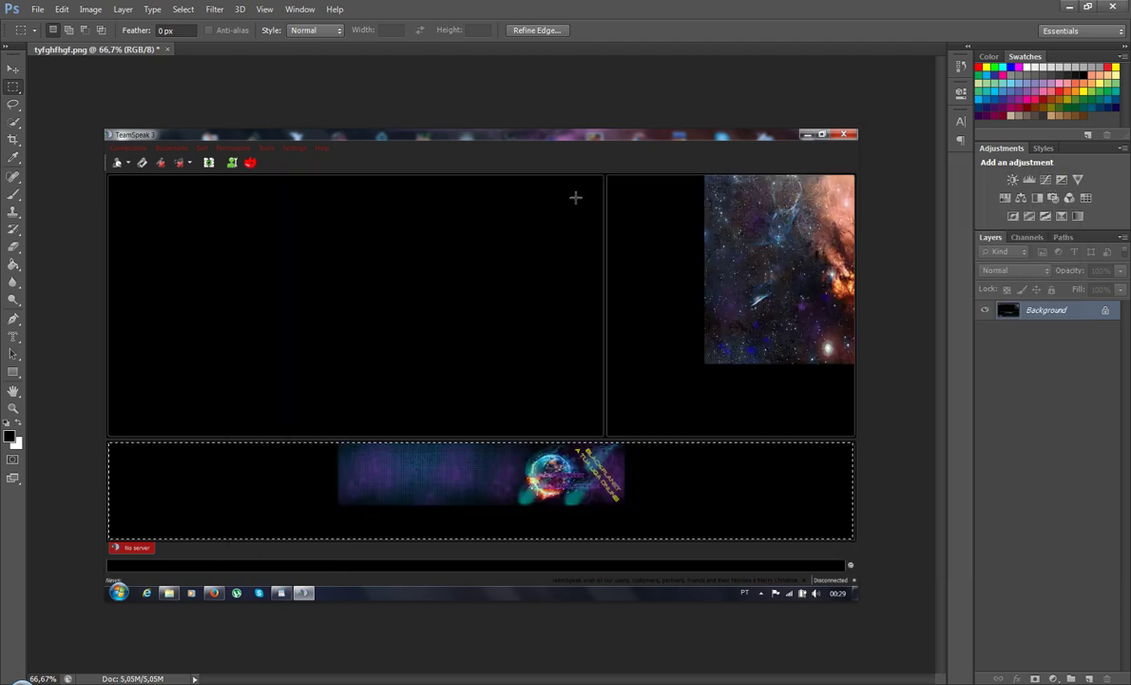
drag(608, 176, 854, 437)
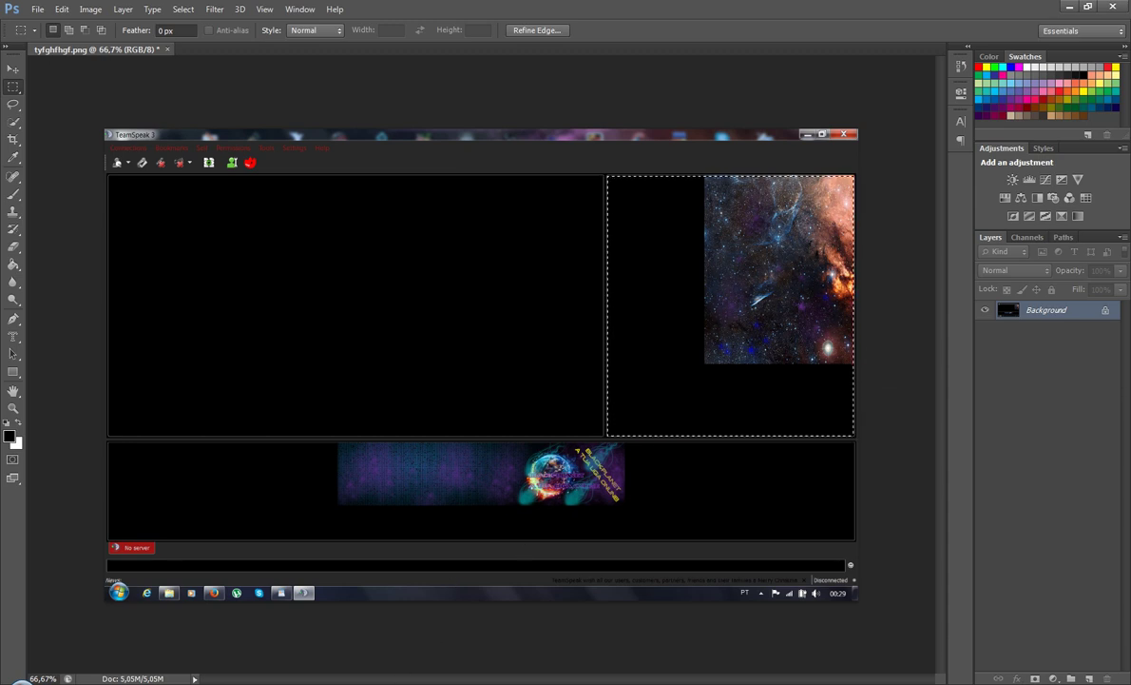
key(alt+Tab)
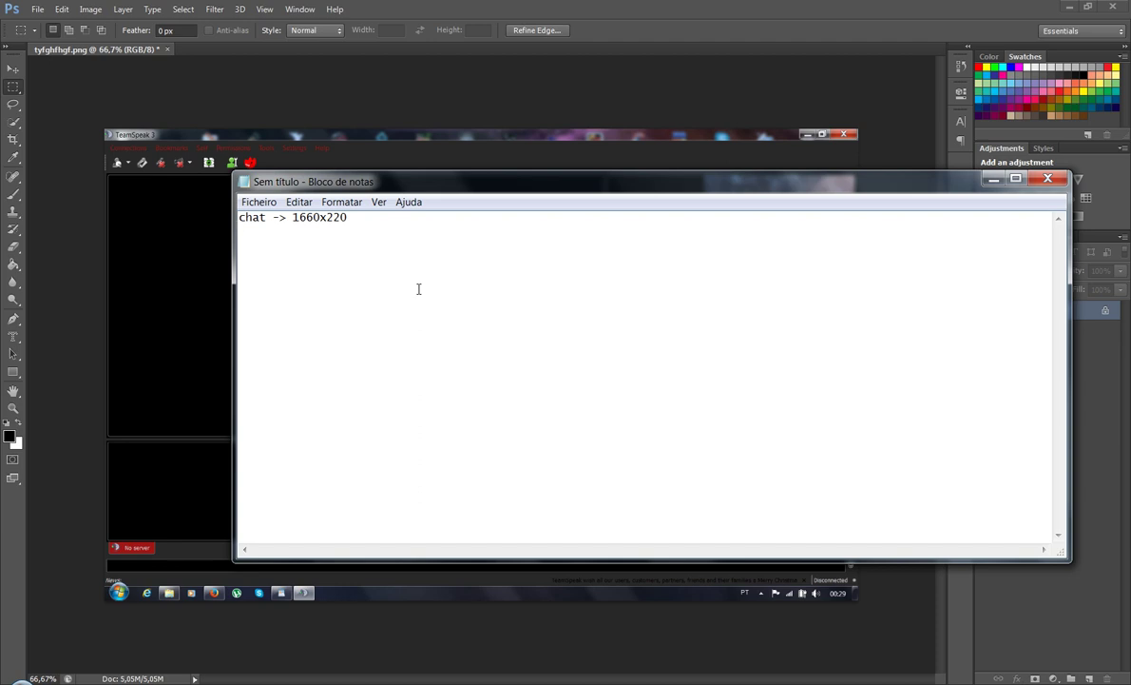
text(55)
text(Rig)
text(ht corn)
text(er)
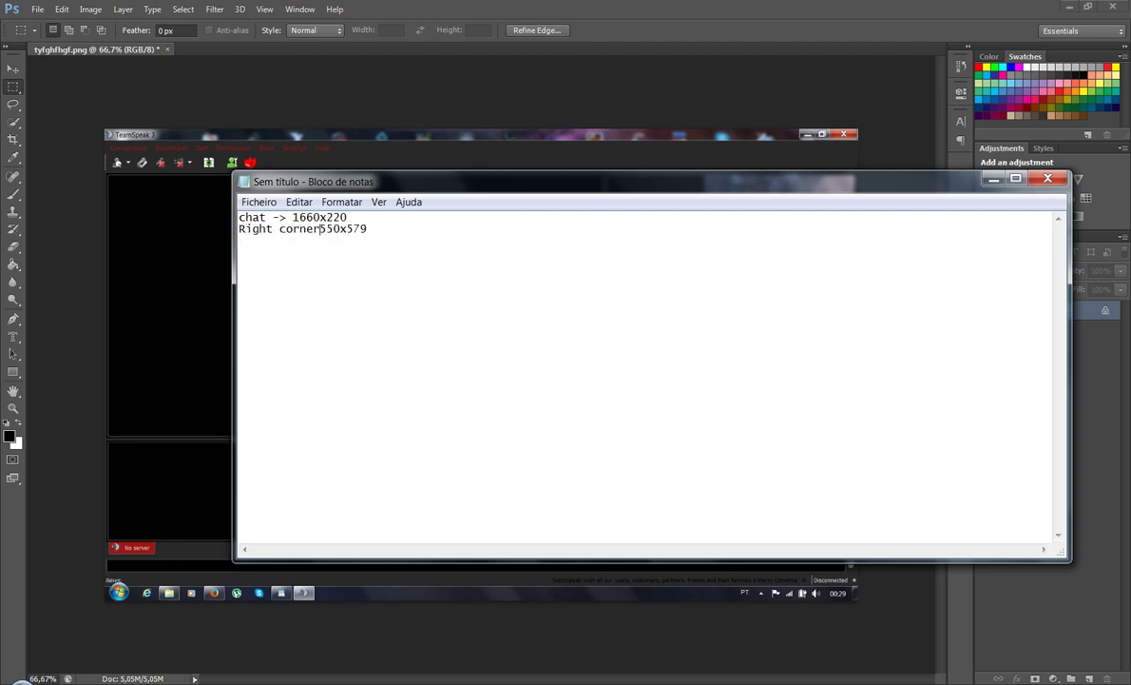
text( ->)
key(alt+Tab)
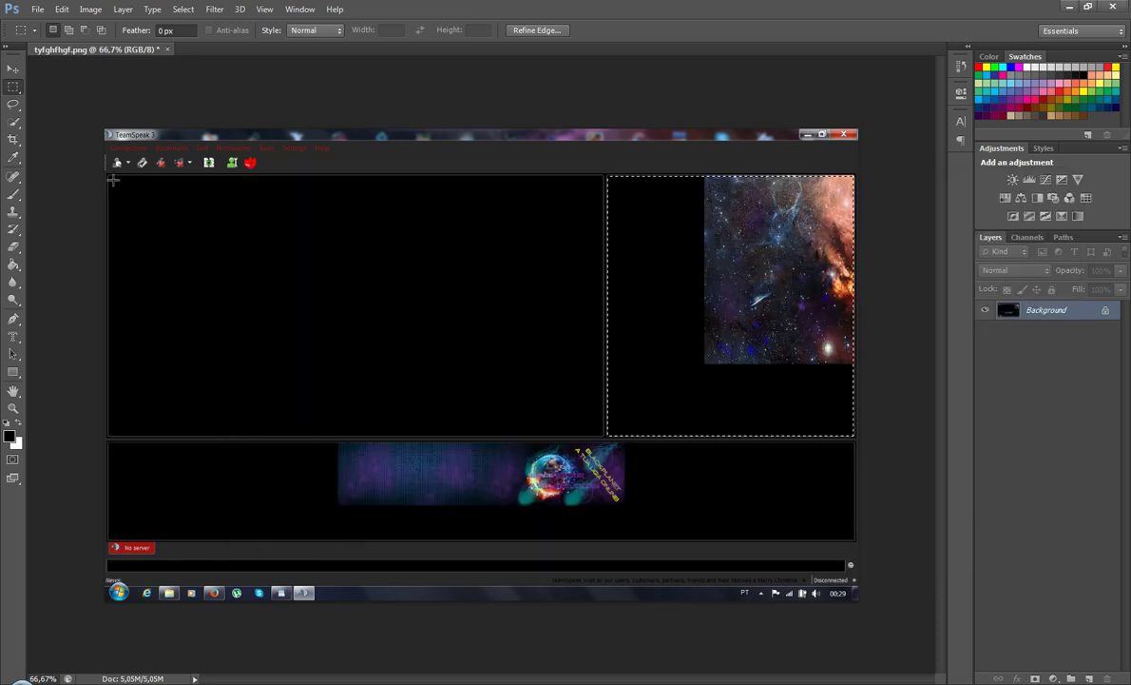
Measure the large left panel at 1098x579 and check it against the notes
drag(109, 176, 600, 436)
click(385, 677)
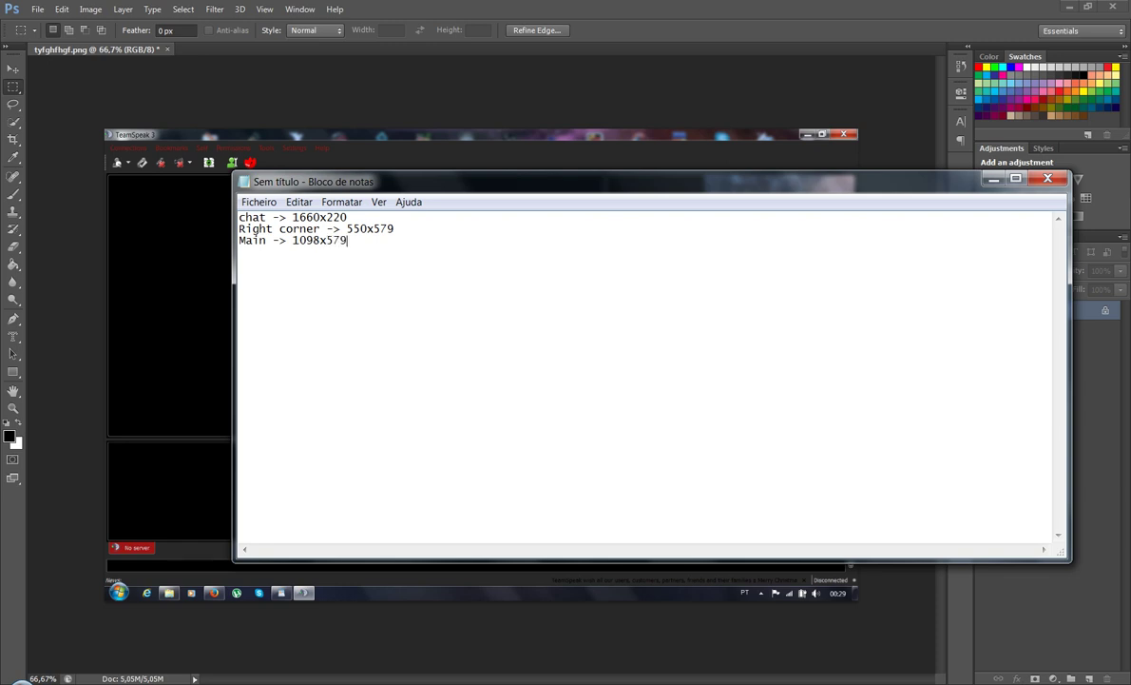
click(469, 131)
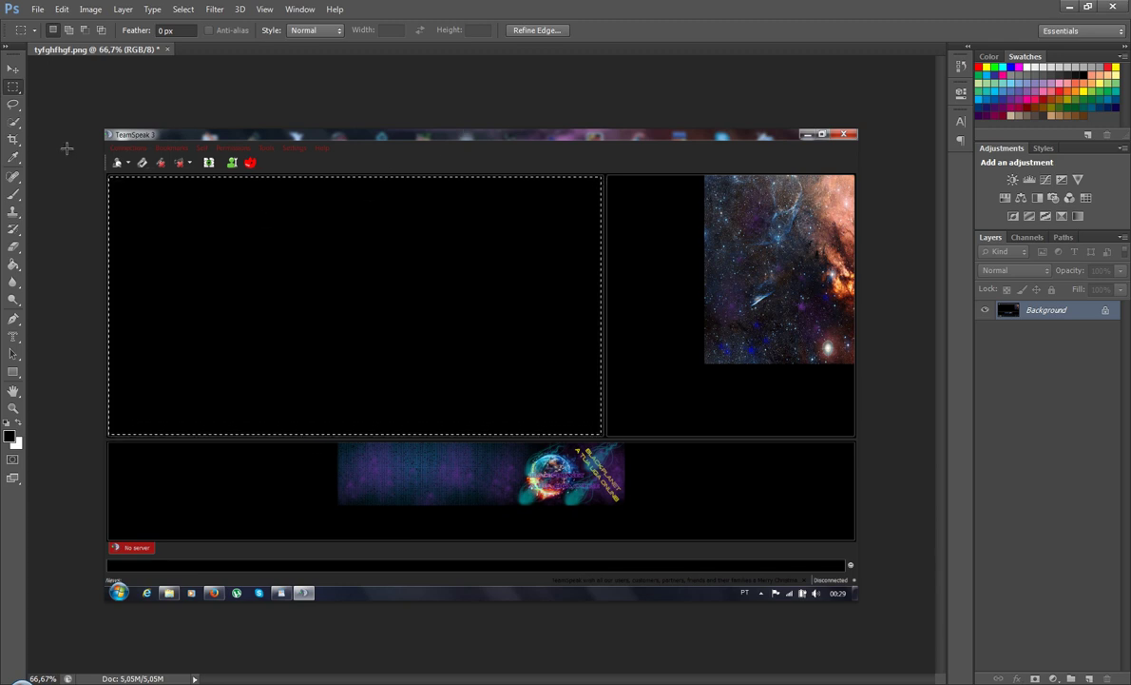
Open the New document dialog and compare its default size with the notes
click(37, 9)
click(47, 42)
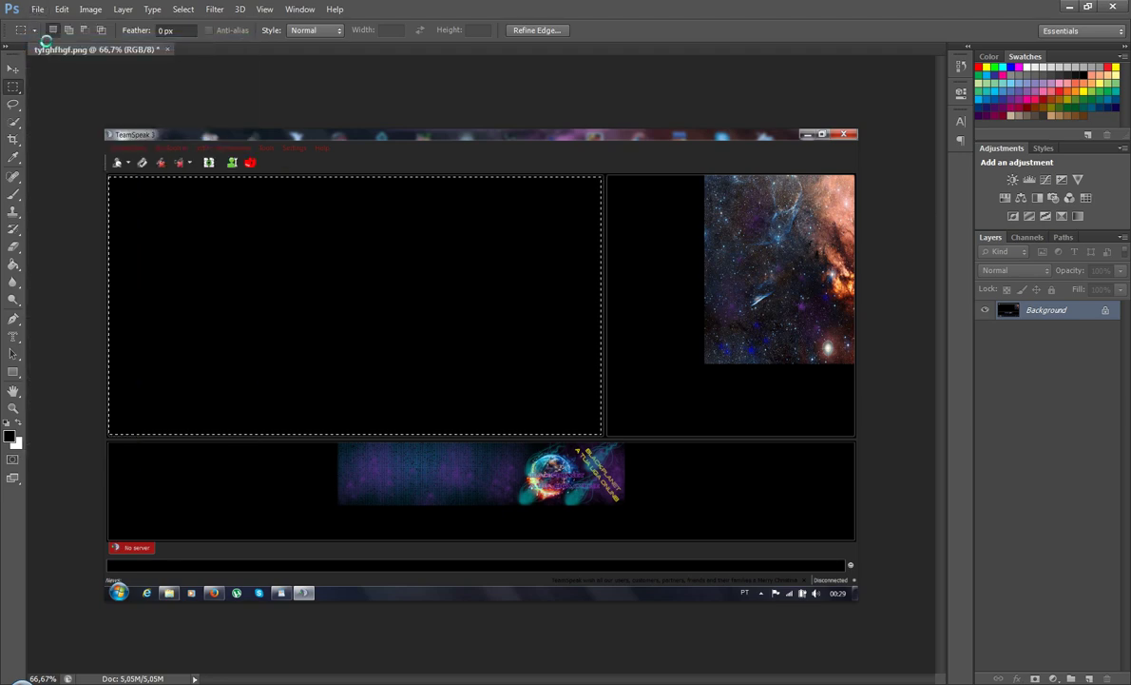
key(Escape)
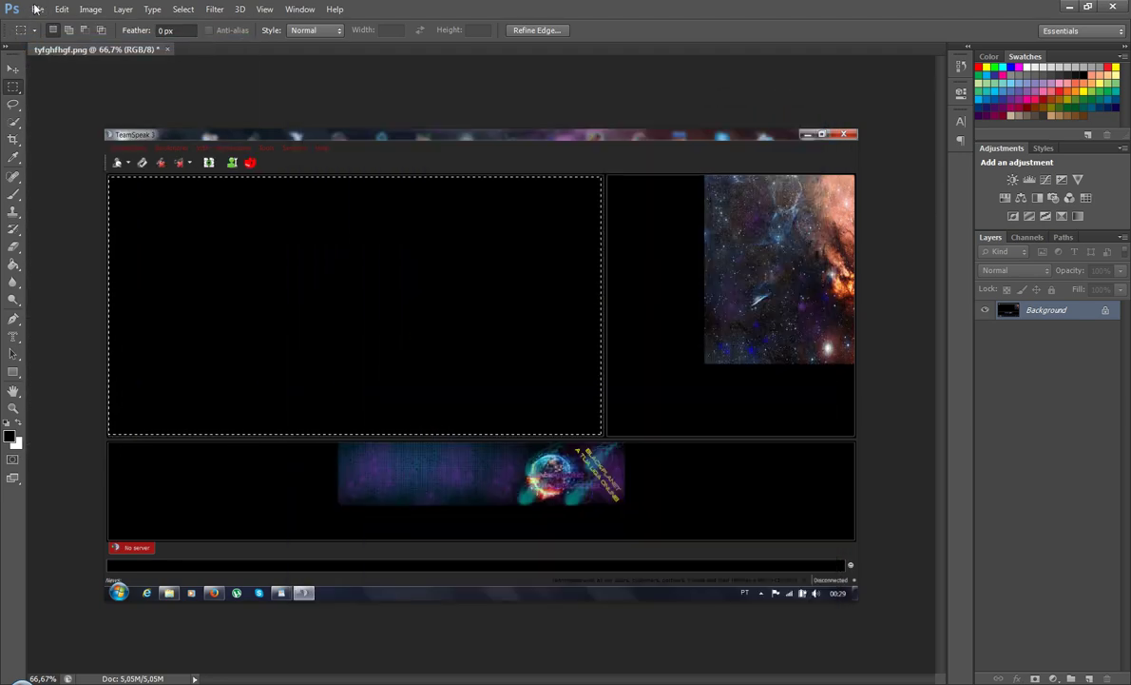
click(37, 9)
click(45, 28)
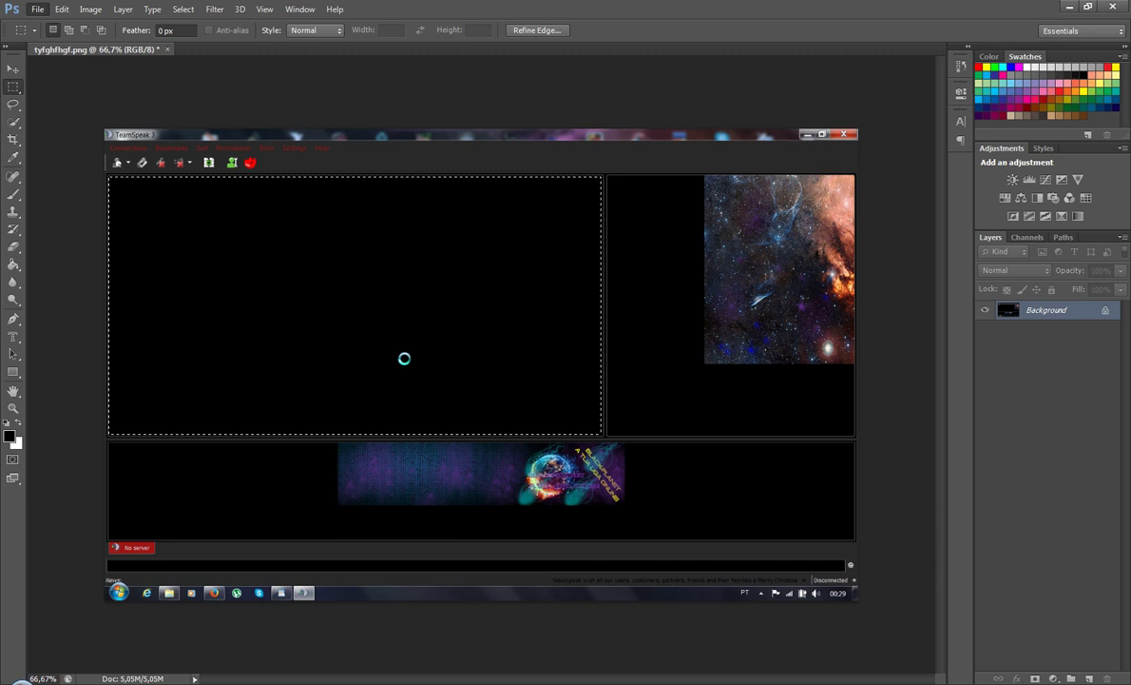
click(534, 239)
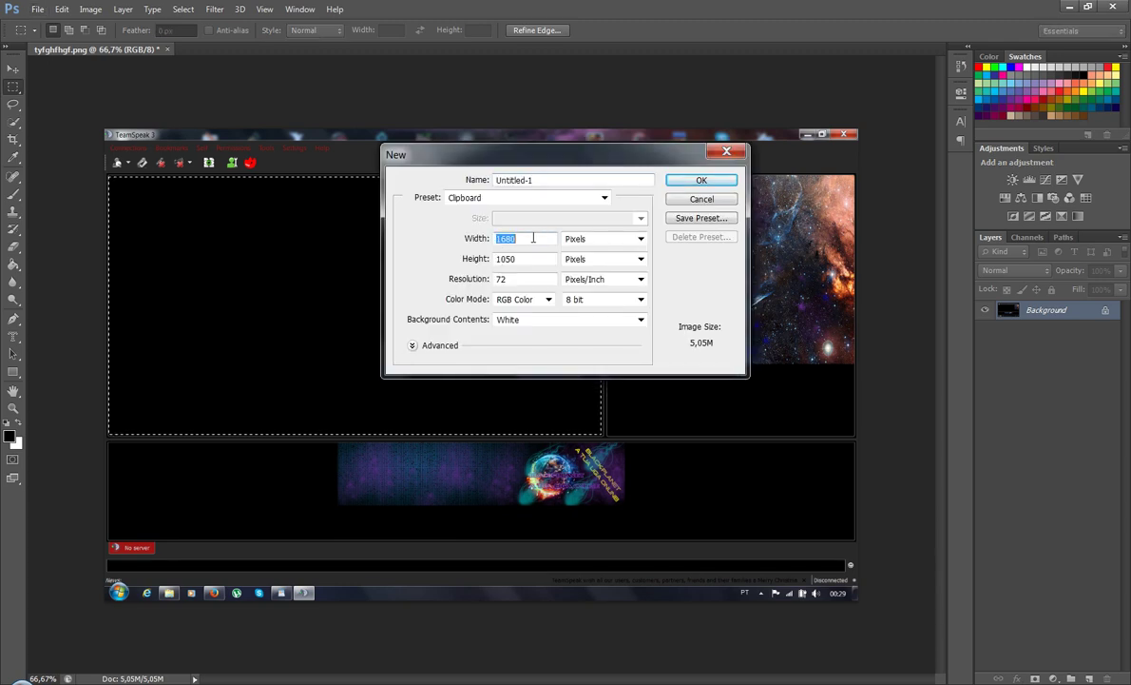
click(523, 240)
click(524, 263)
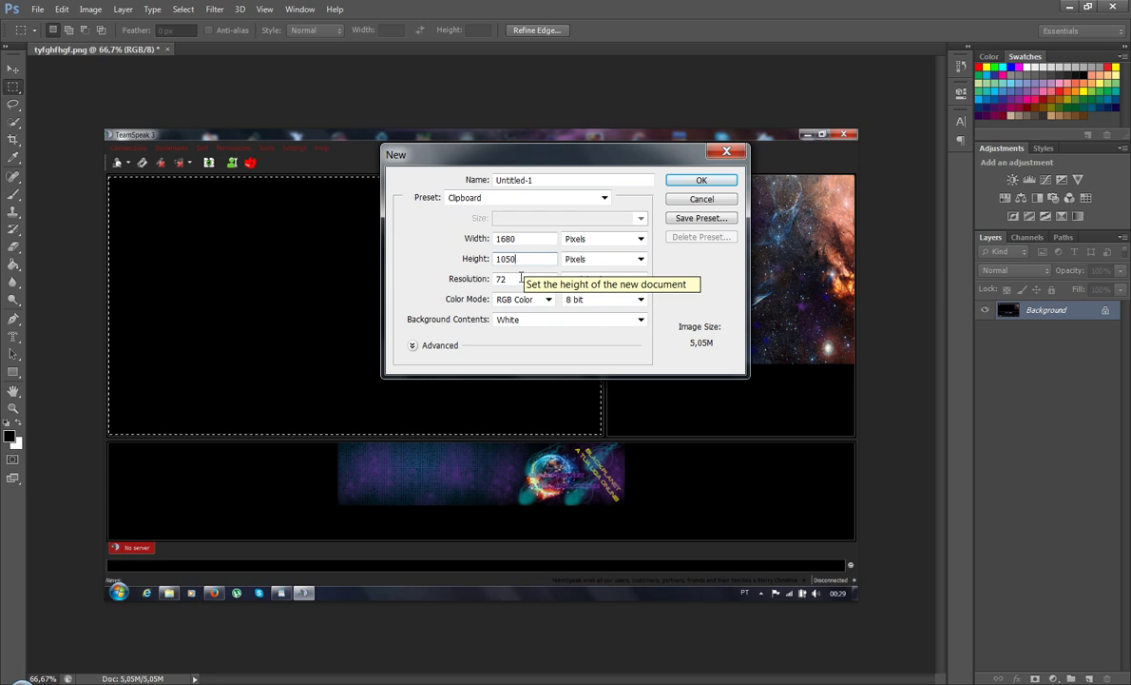
key(alt+Tab)
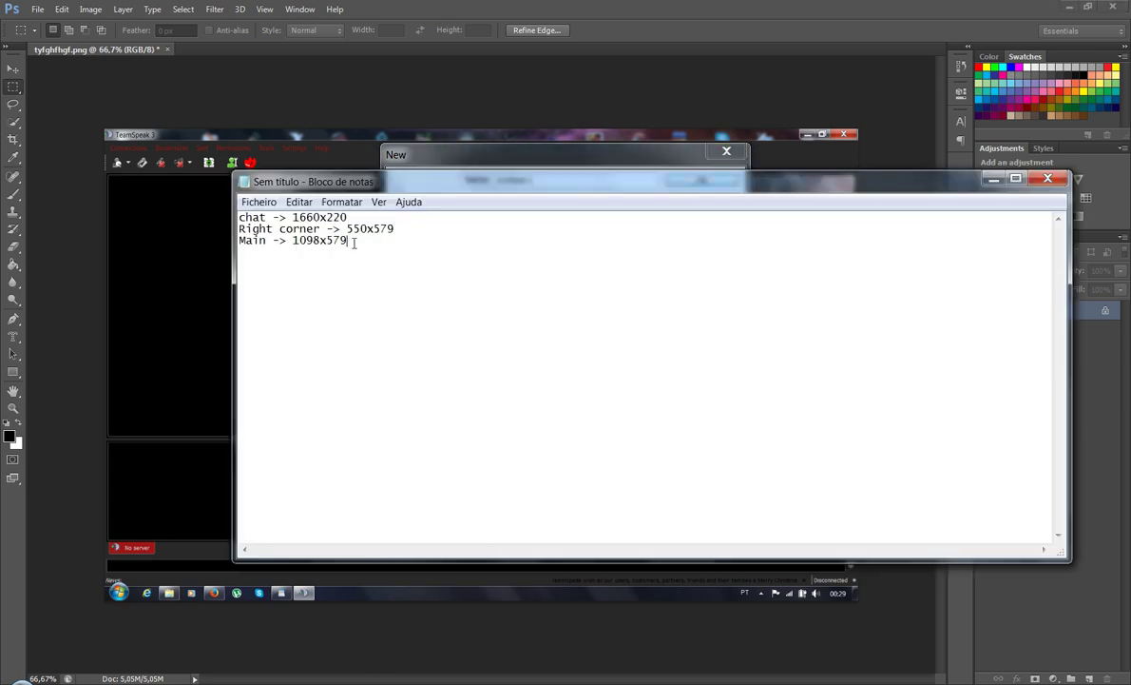
click(394, 165)
Create a 1660 × 220 px document with a transparent background
drag(517, 239, 509, 243)
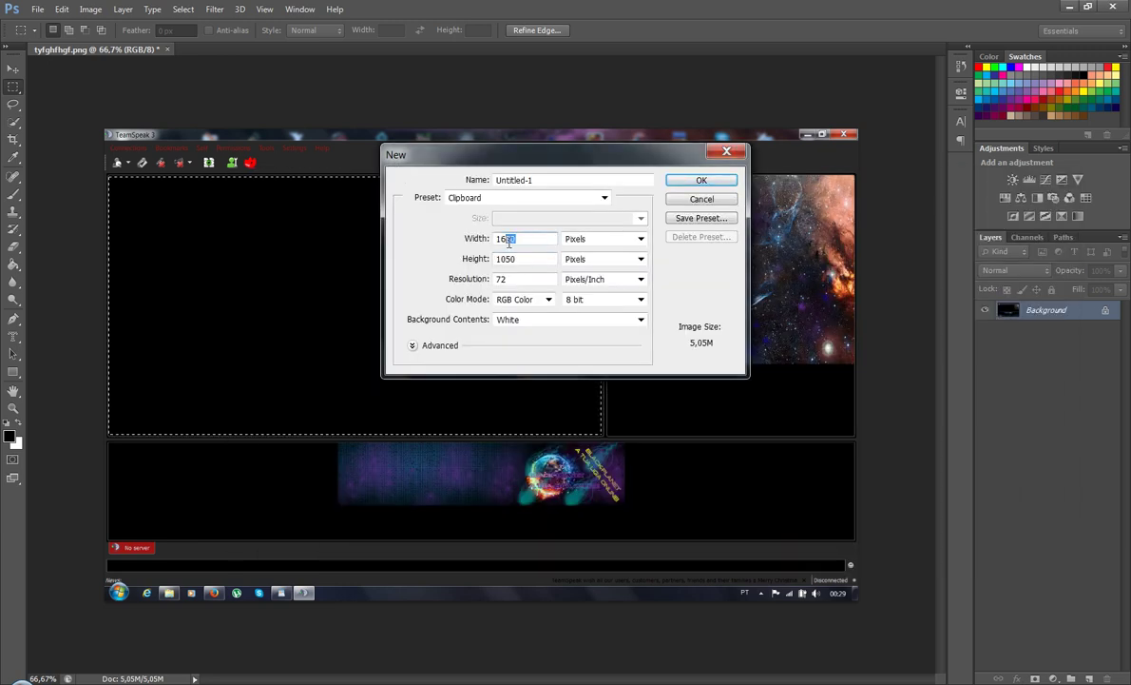
text(60)
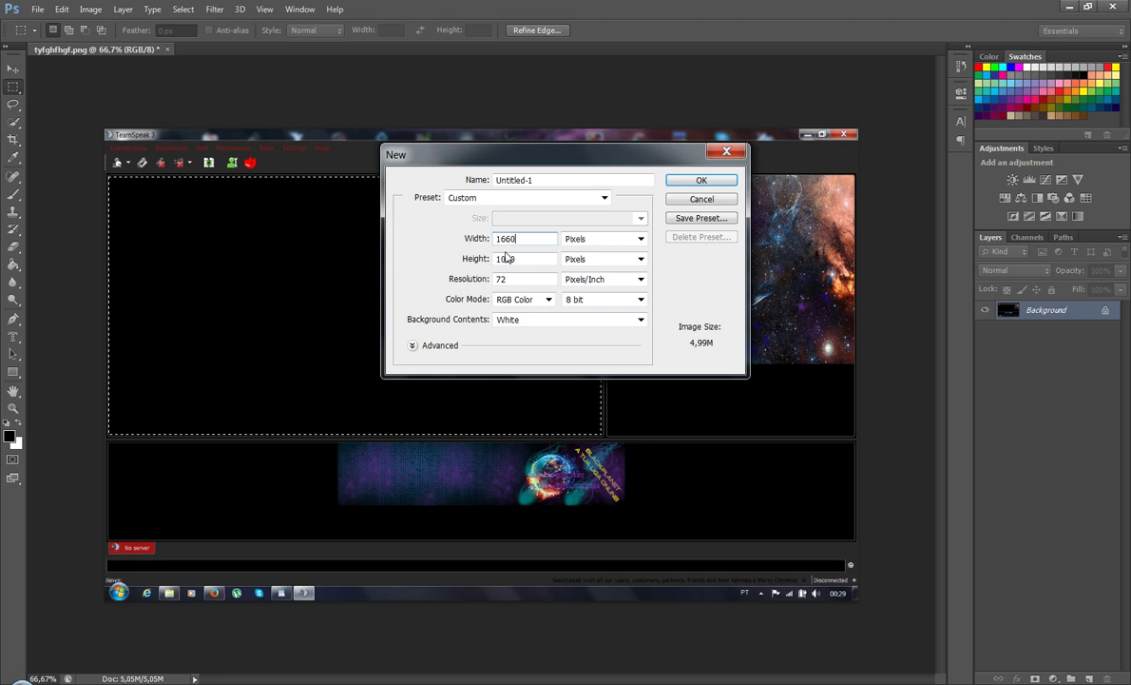
key(alt+Tab)
key(alt+Tab)
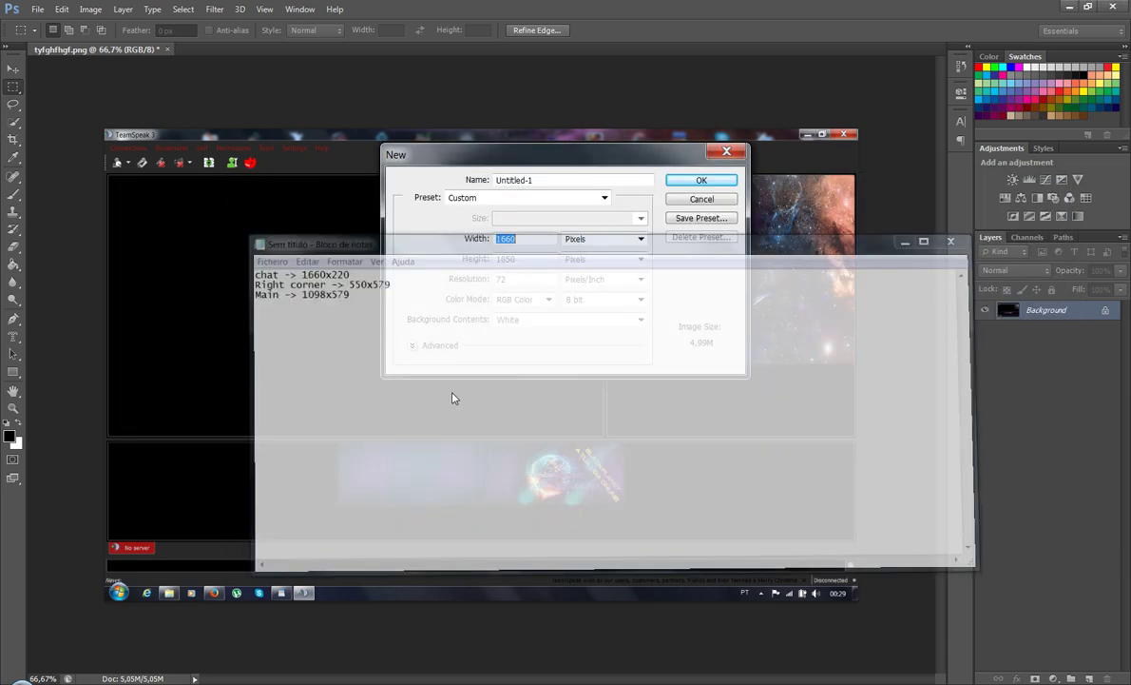
key(Tab)
text(22)
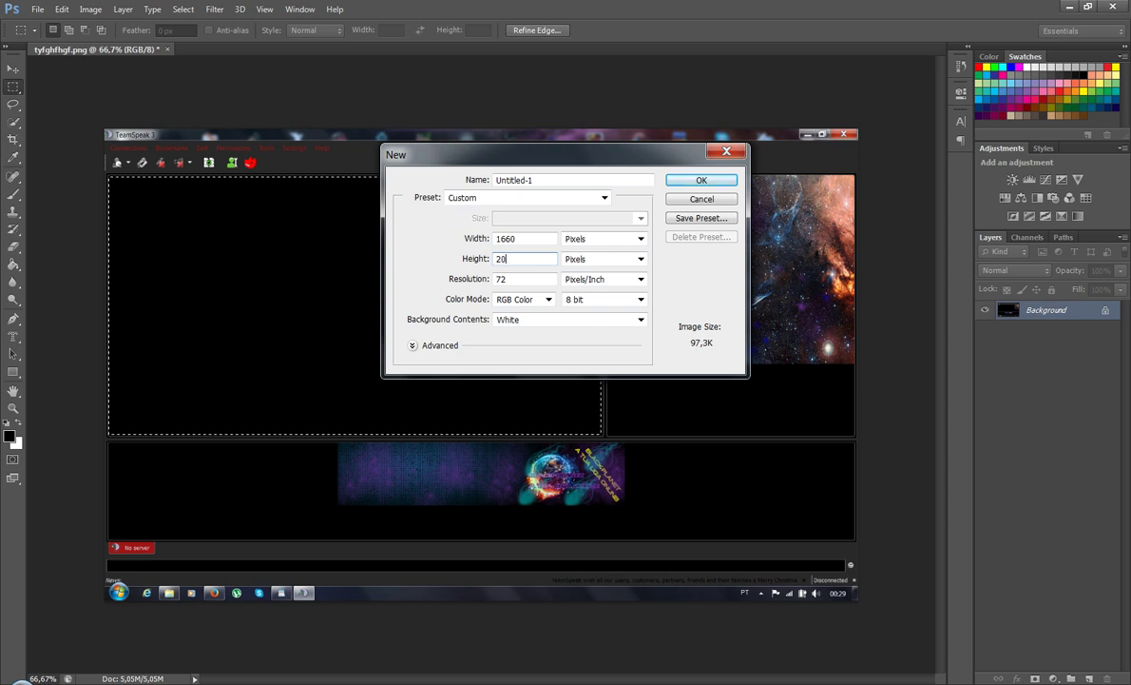
key(BackSpace)
text(0)
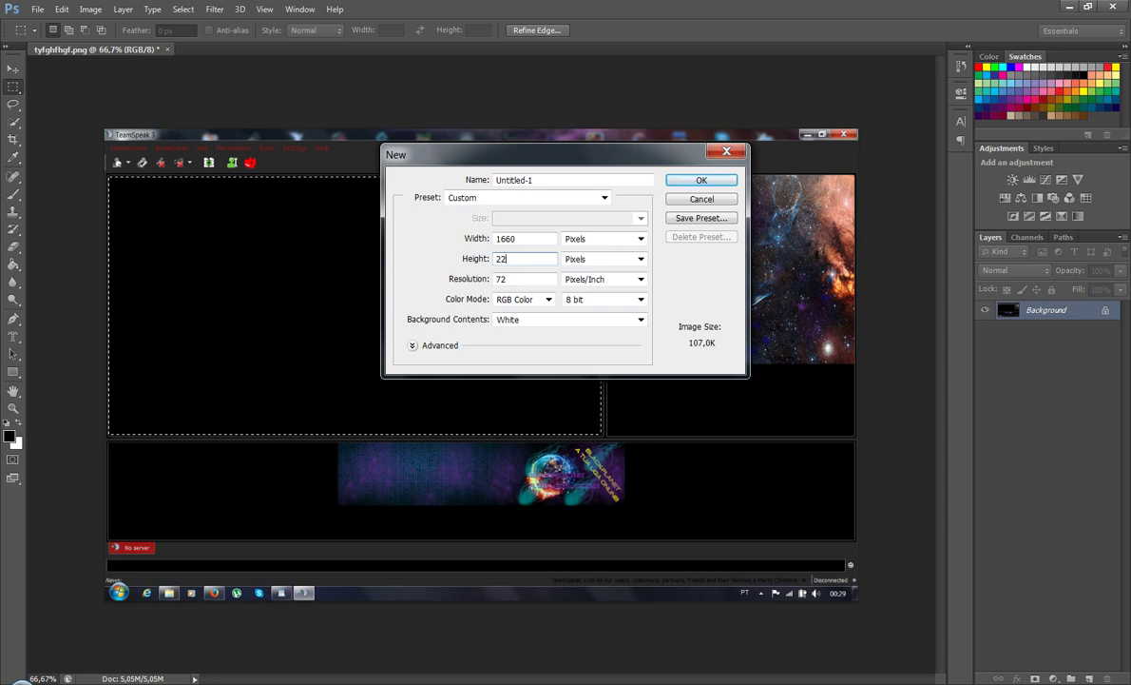
key(BackSpace)
text(20)
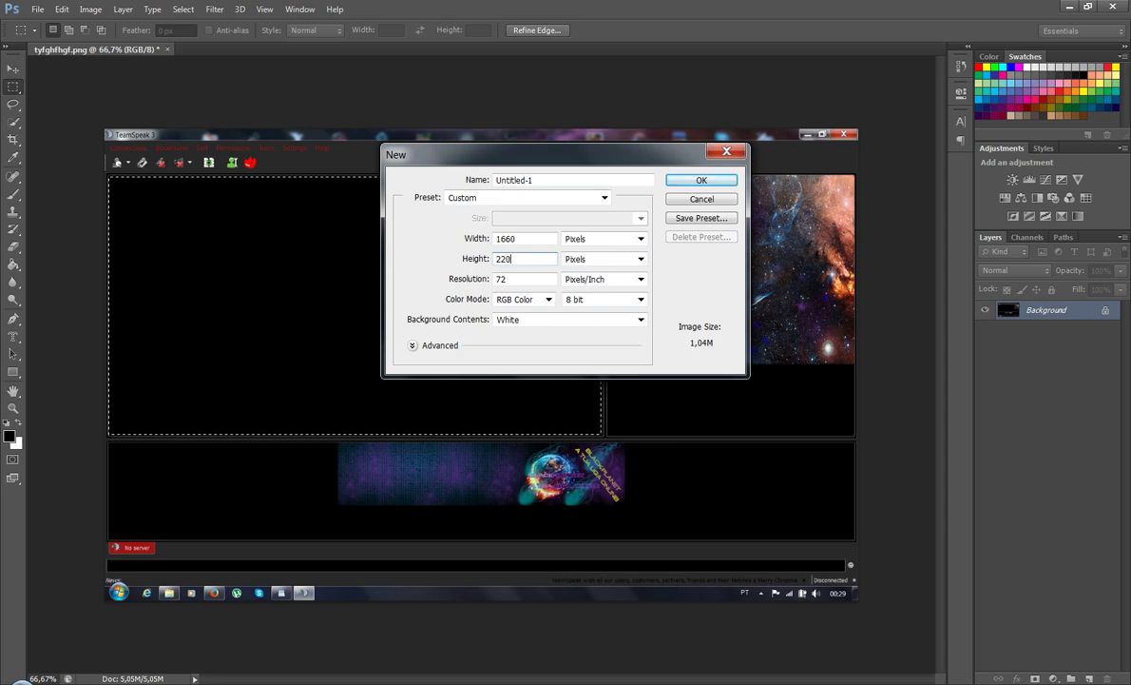
click(518, 321)
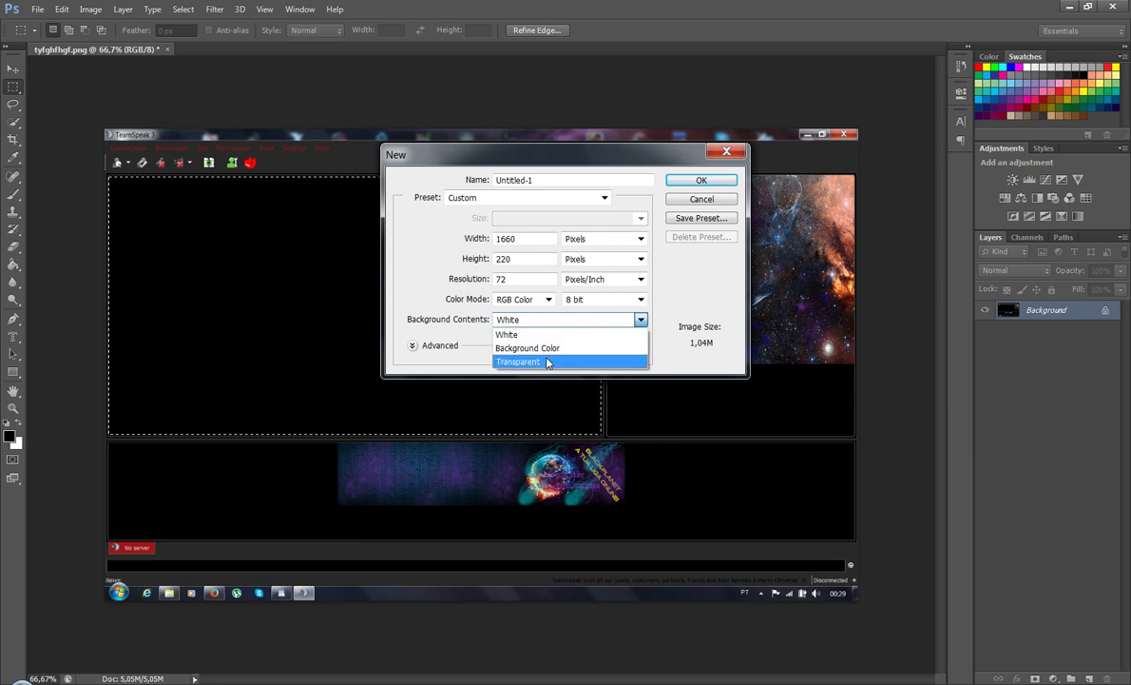
click(518, 362)
click(697, 181)
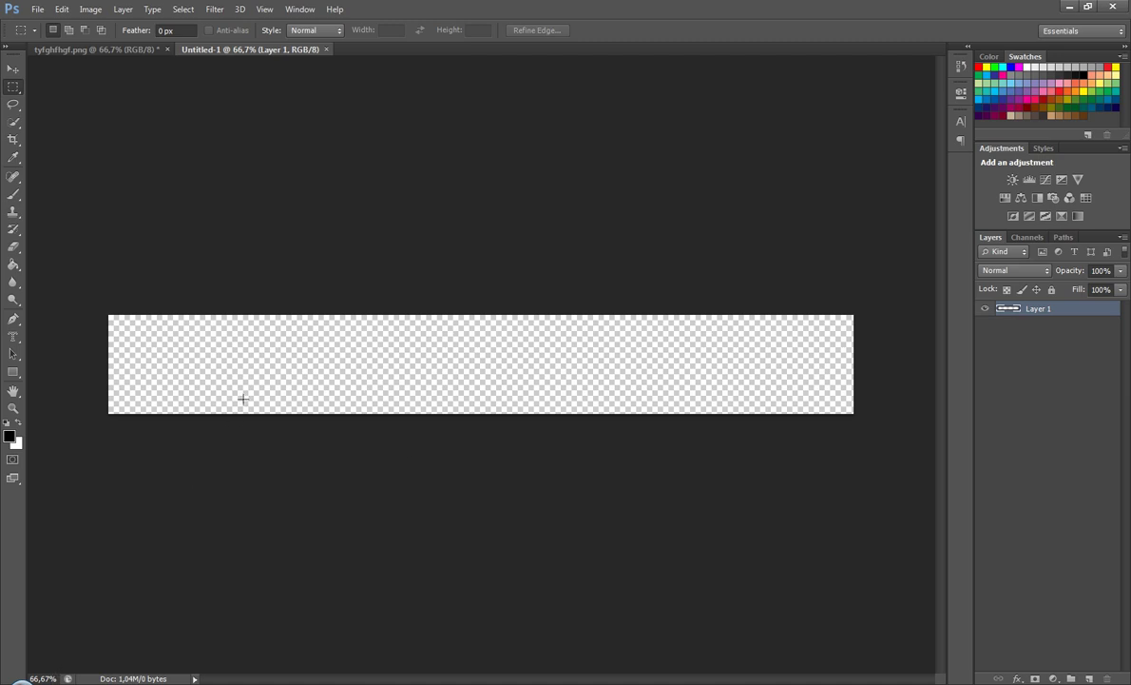
View the empty strip at 100% zoom, then return to 66,67% with the Move tool active
click(44, 672)
key(BackSpace)
key(Return)
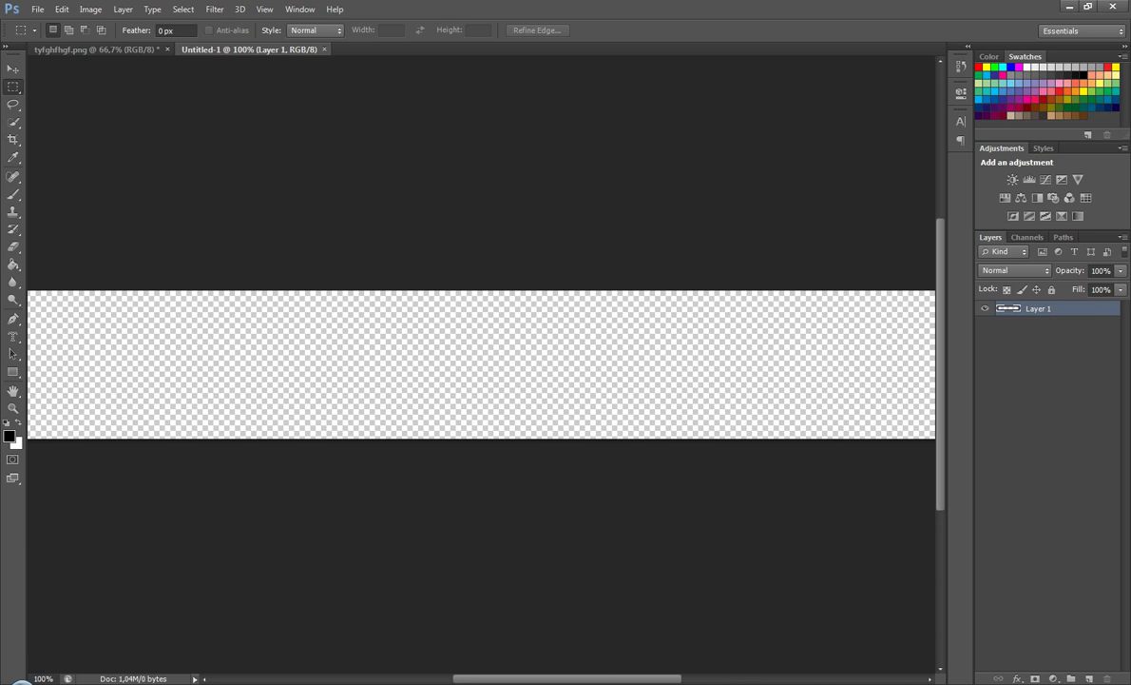
mouse_move(598, 678)
mouse_down()
mouse_move(775, 677)
mouse_move(376, 665)
mouse_move(601, 659)
mouse_up()
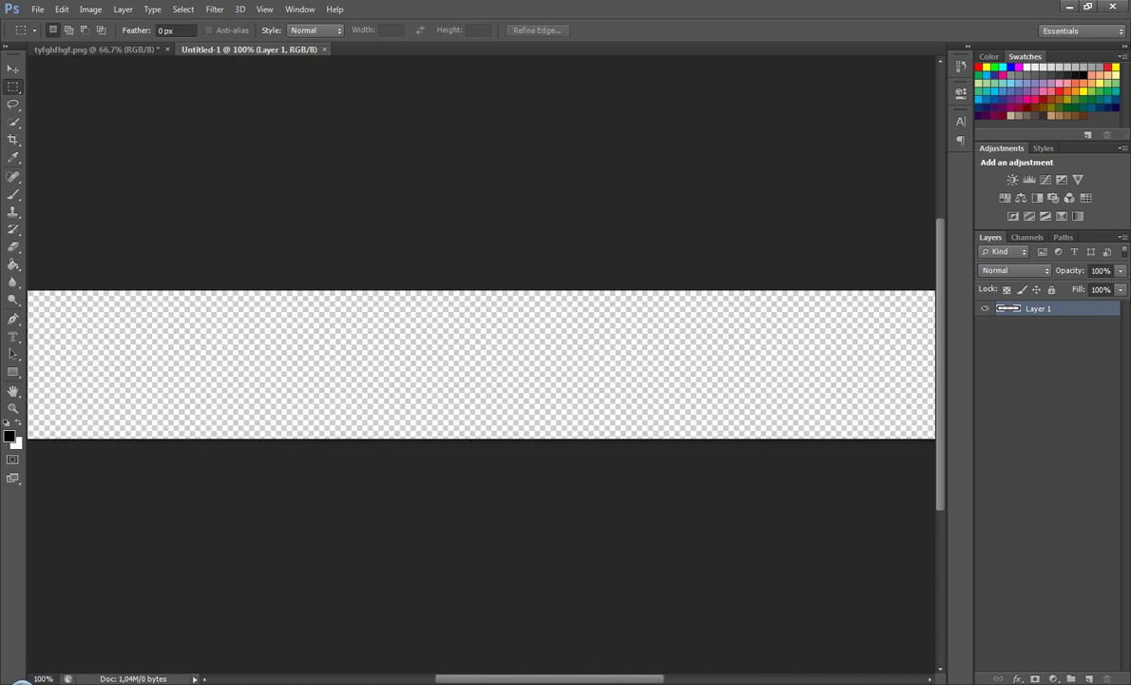
click(52, 678)
text(66,67)
key(Return)
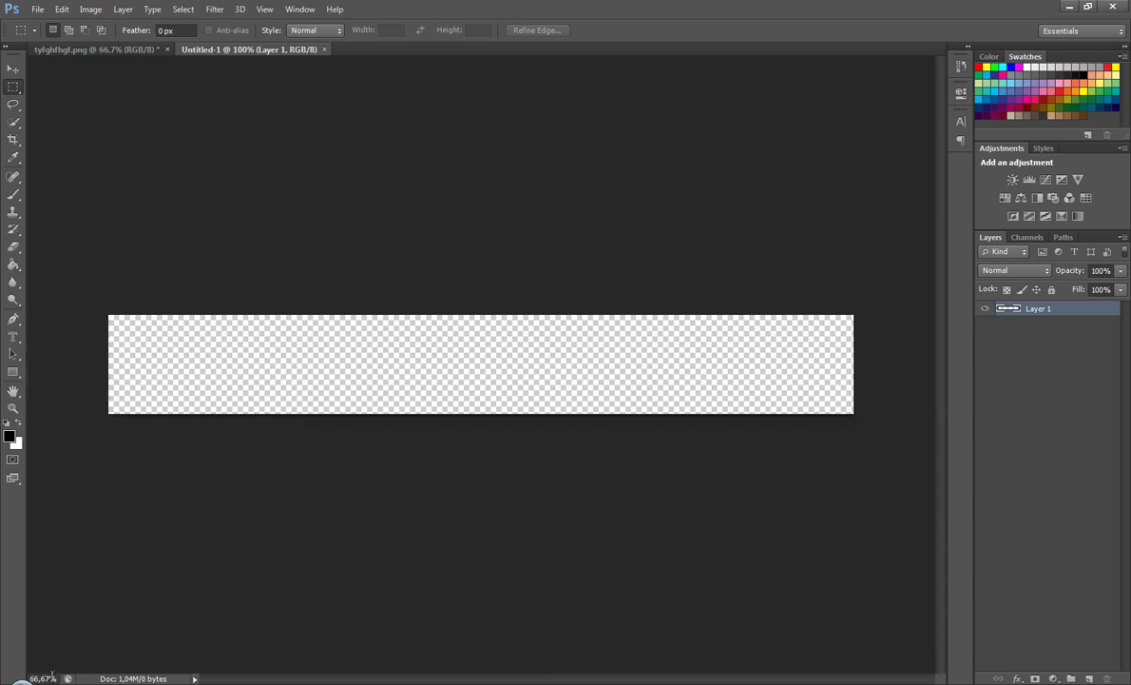
click(13, 68)
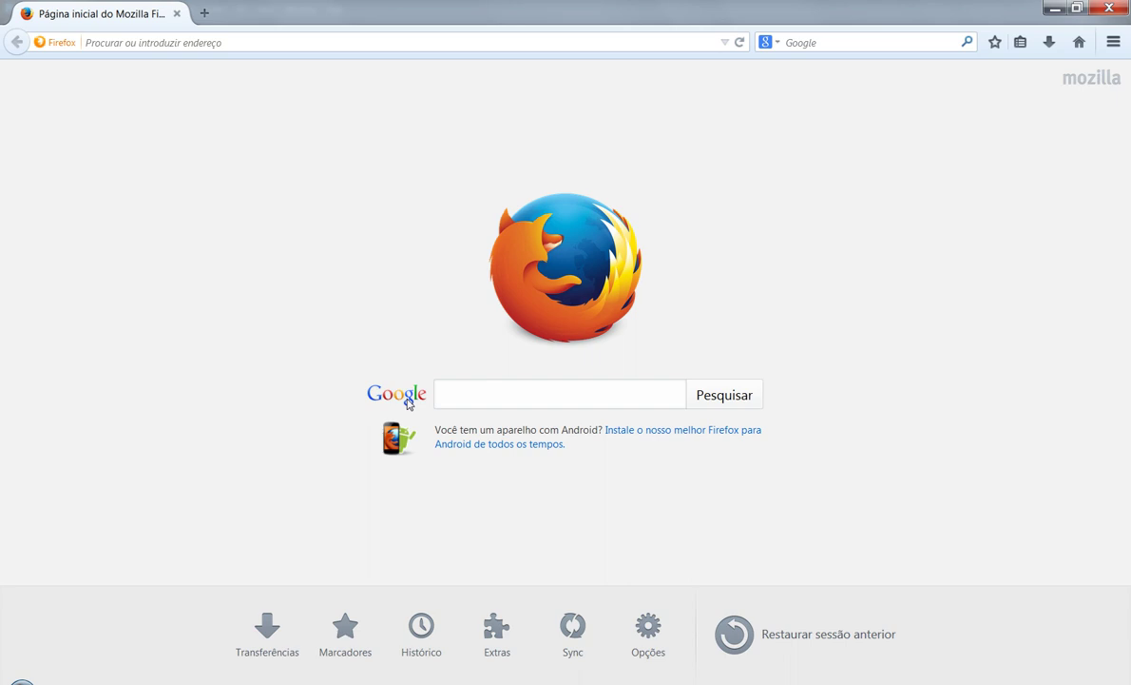
Search Google Images for 'space backgrounds hd' from the Firefox address bar
click(282, 48)
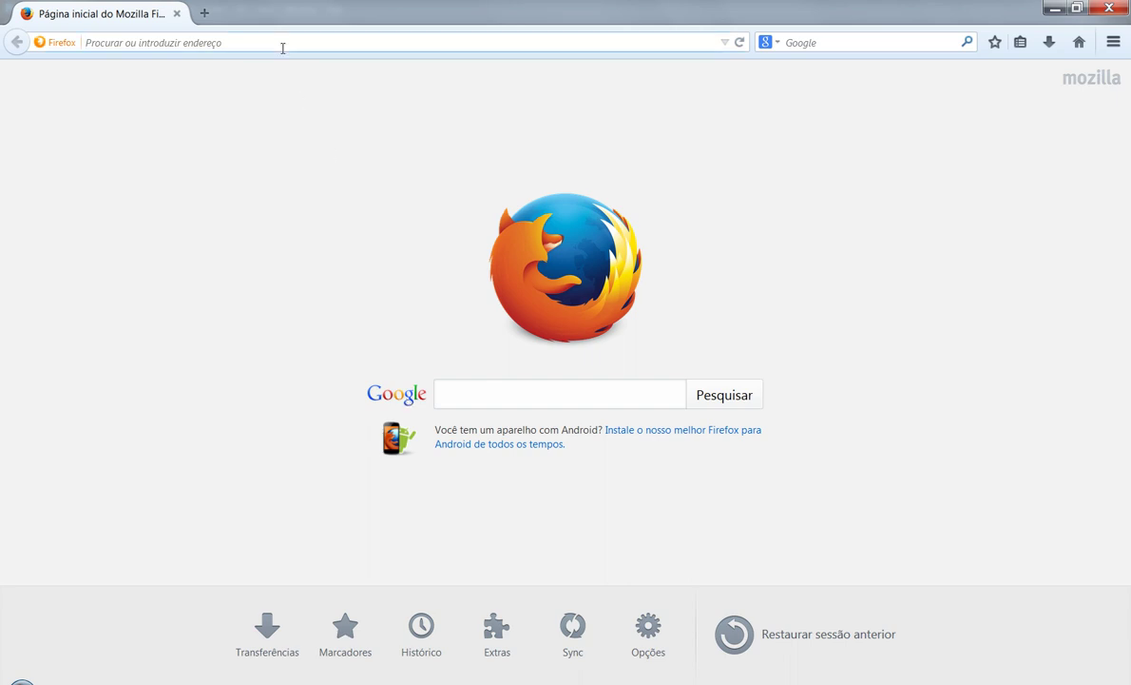
text(space)
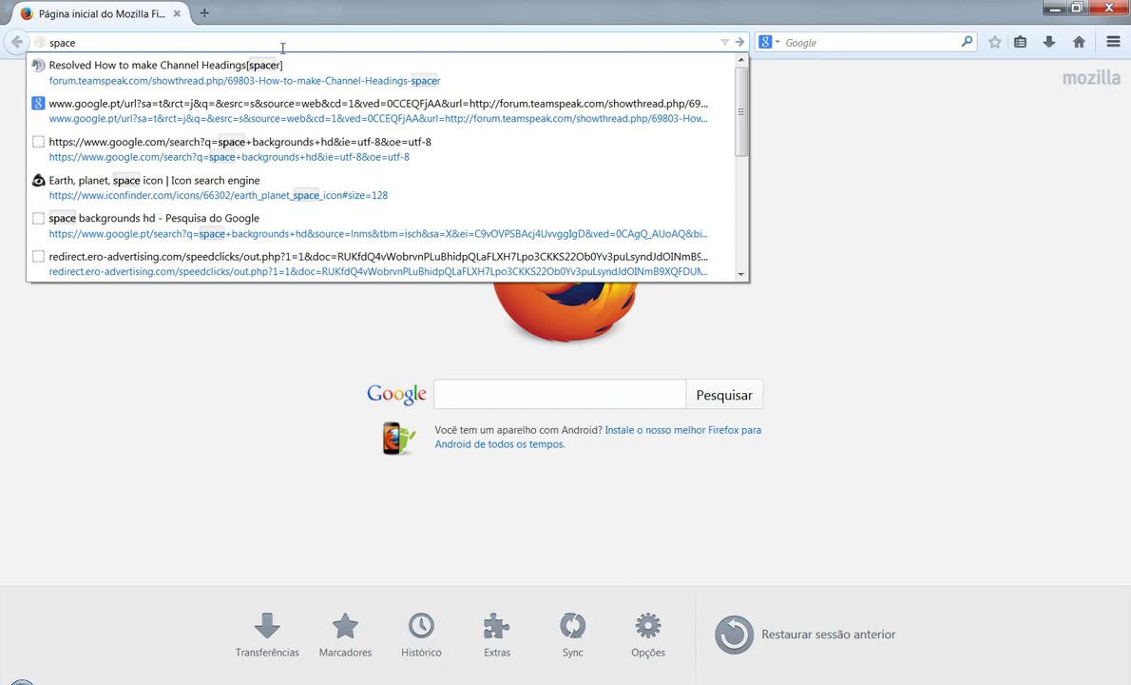
key(Down)
key(Down)
key(Down)
key(Down)
key(Down)
key(Return)
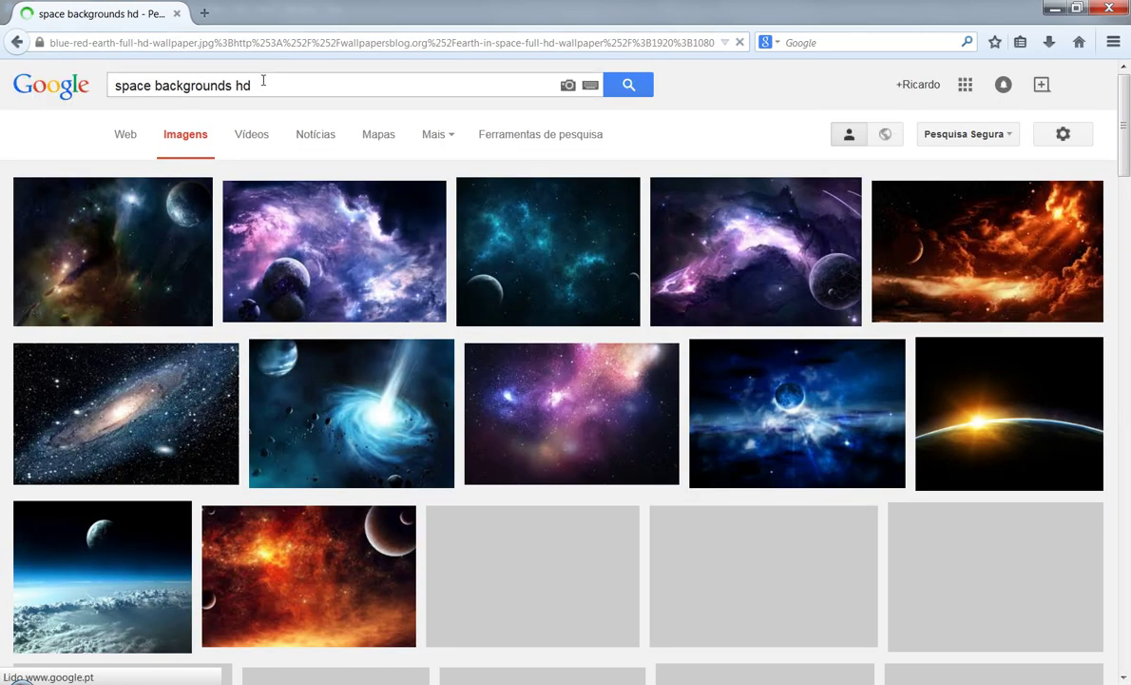
Scroll the results and open the tree-over-the-ocean wallpaper preview
scroll(637, 439, down, 3)
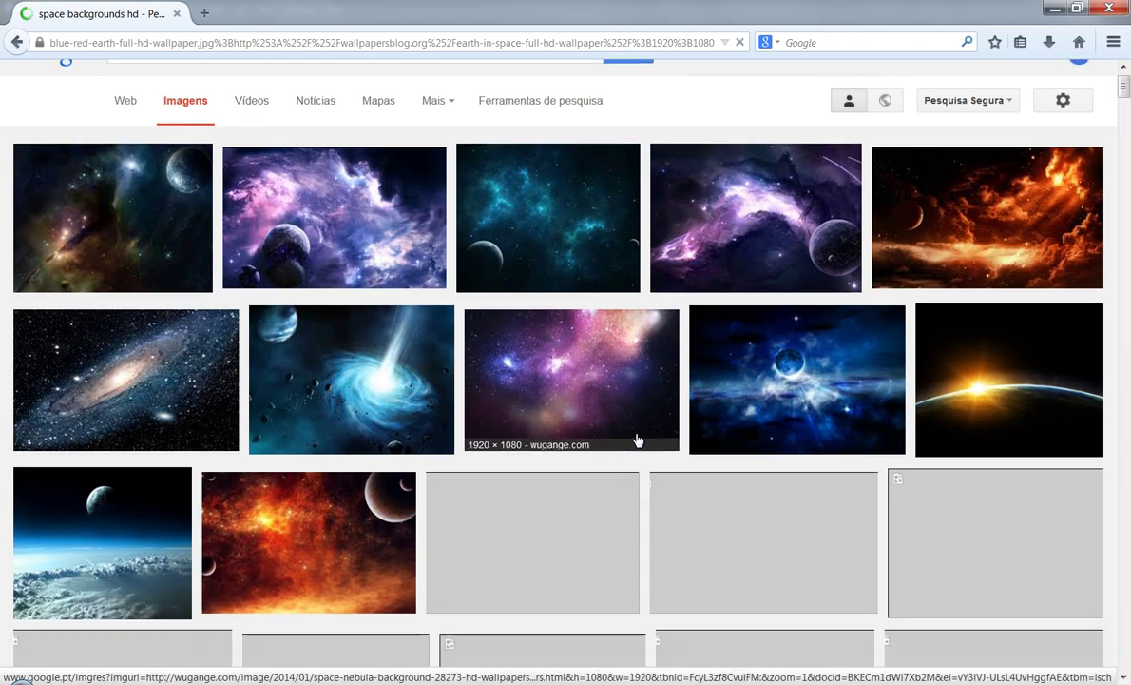
scroll(637, 438, down, 7)
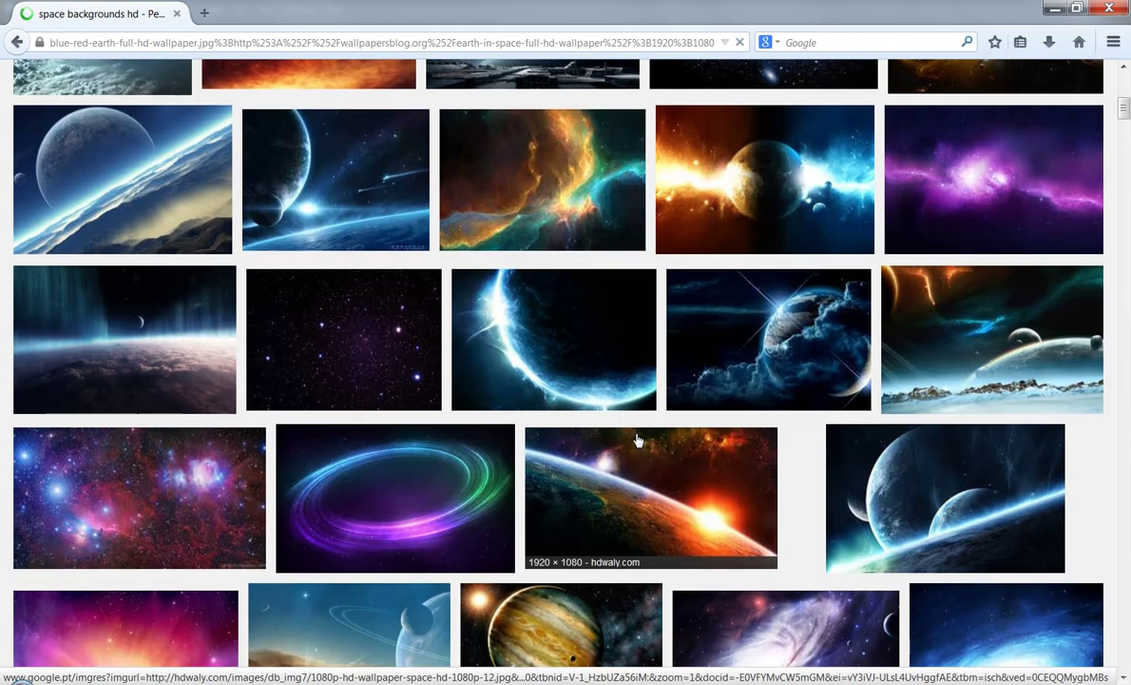
scroll(637, 438, down, 3)
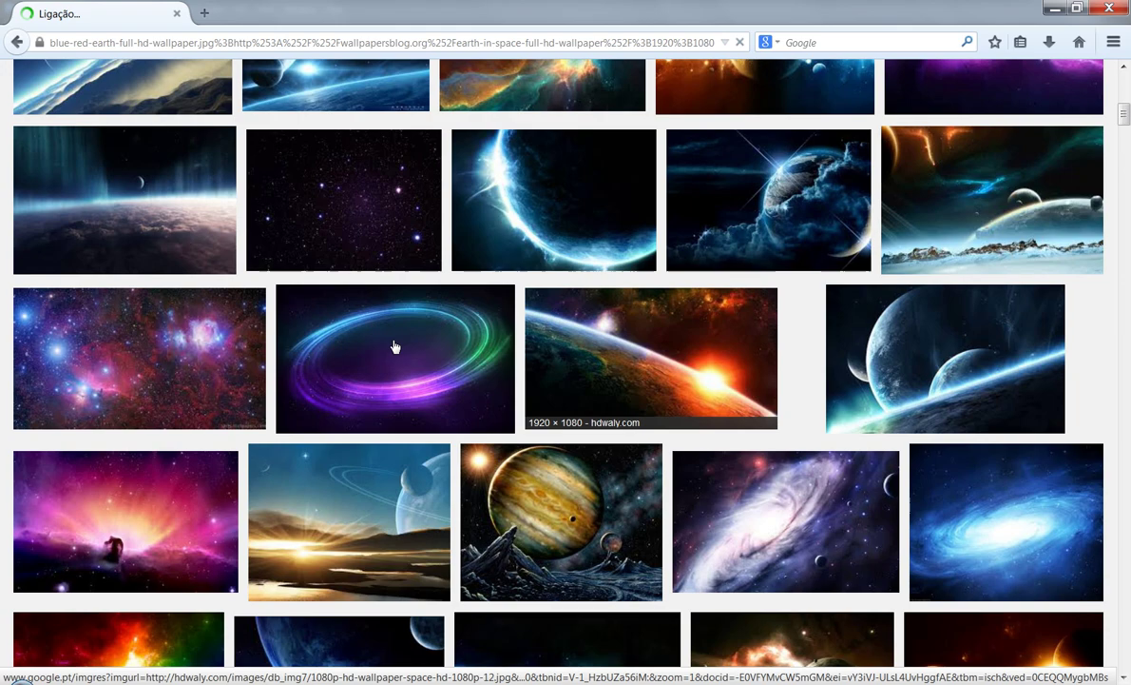
scroll(397, 328, down, 4)
scroll(391, 346, down, 5)
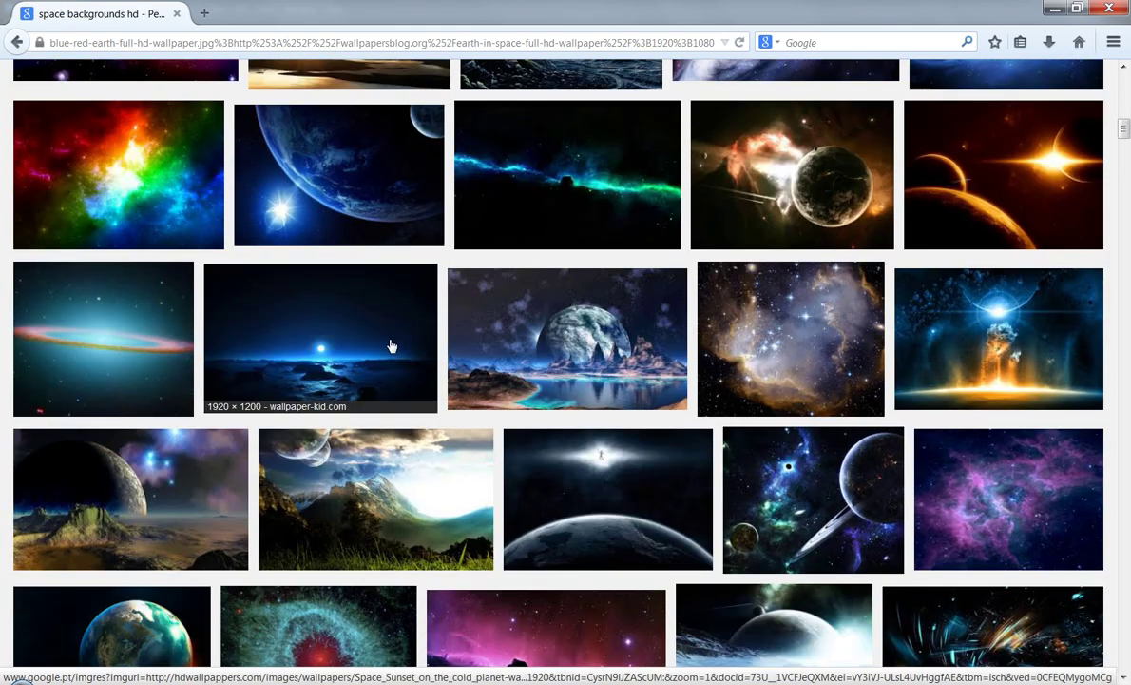
scroll(390, 346, down, 5)
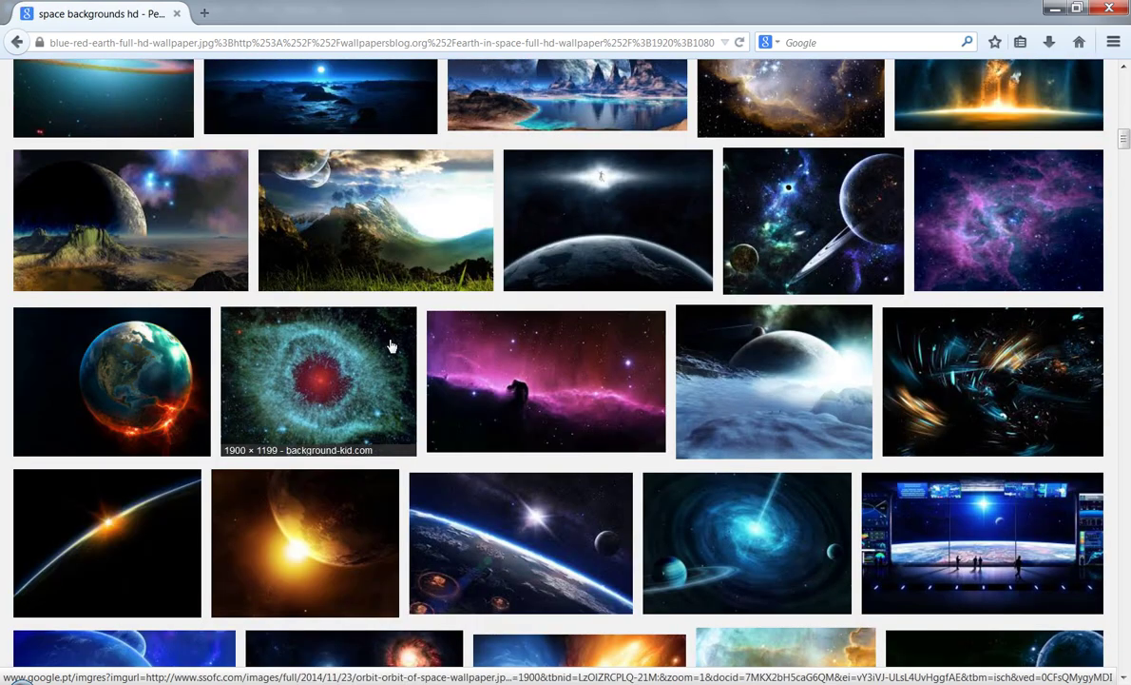
scroll(391, 347, down, 3)
scroll(390, 346, down, 5)
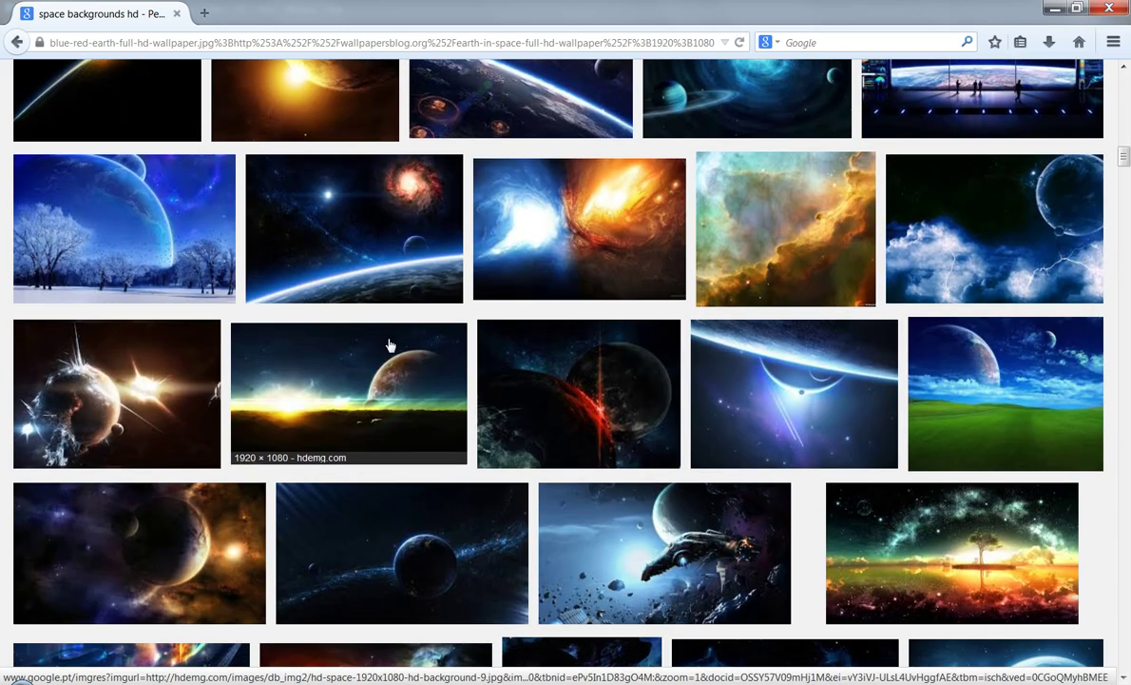
scroll(391, 346, down, 7)
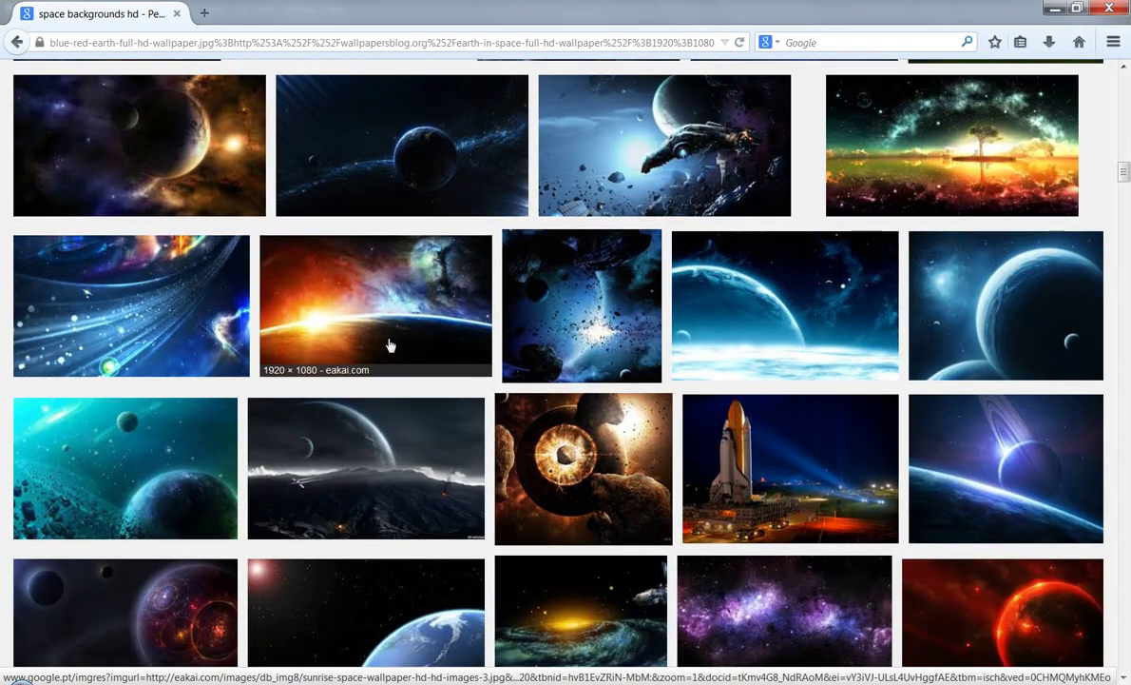
click(896, 141)
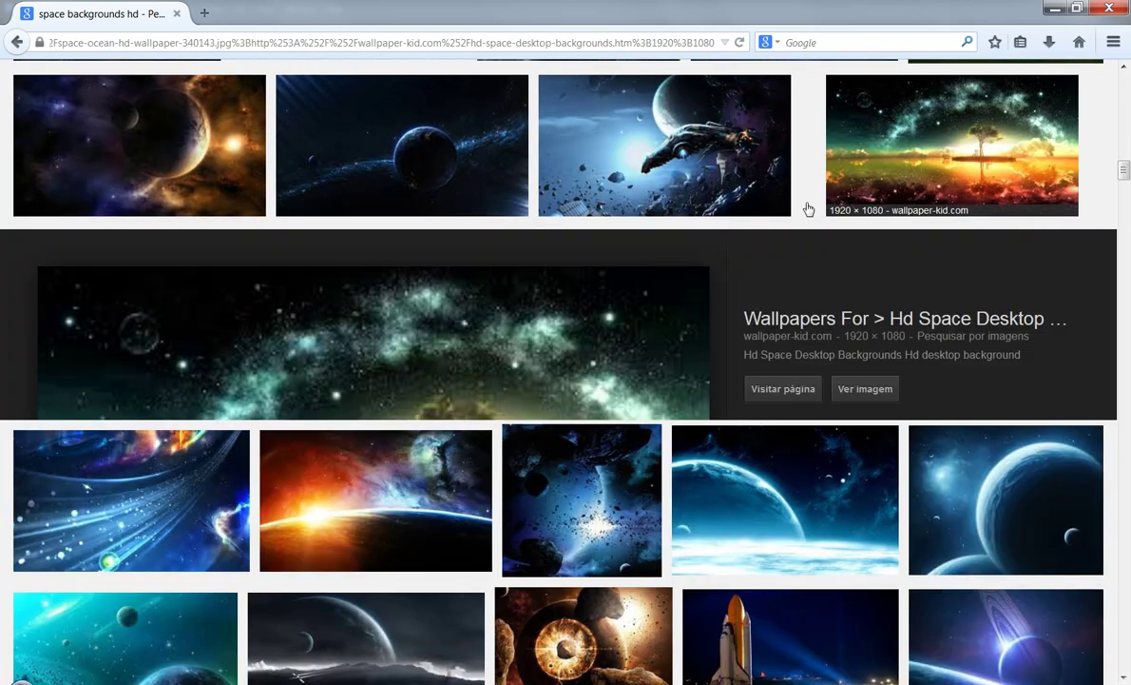
Save the full-size wallpaper to the Desktop as space-ocean-hd-wallpaper-340143.jpg
click(861, 390)
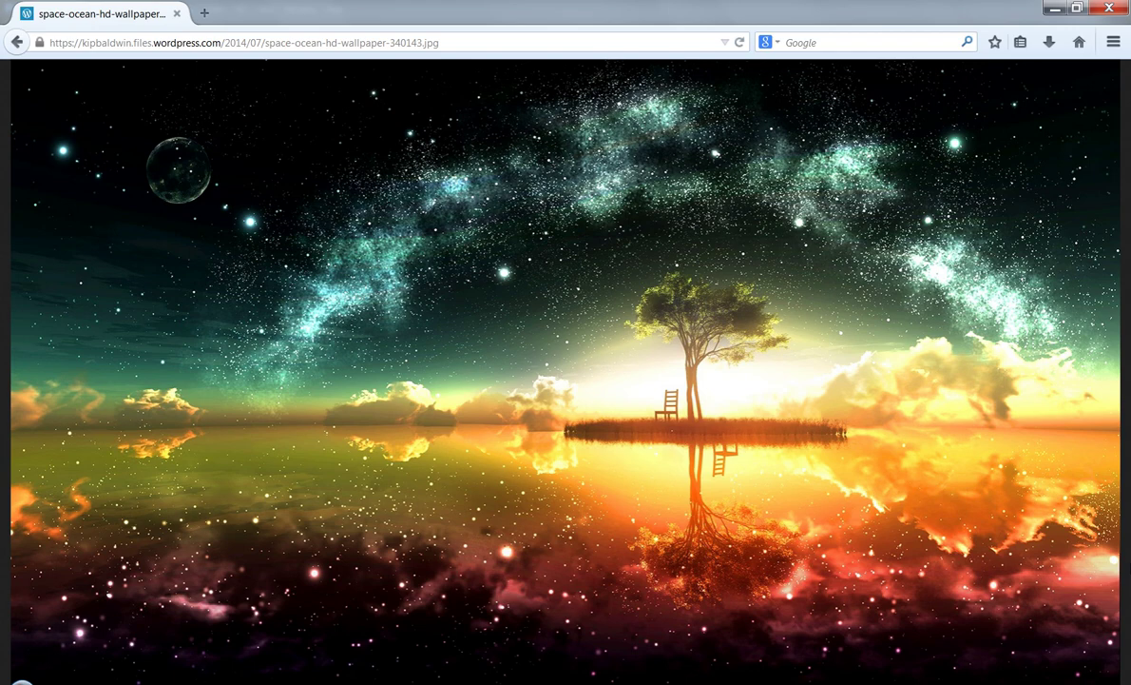
right_click(291, 203)
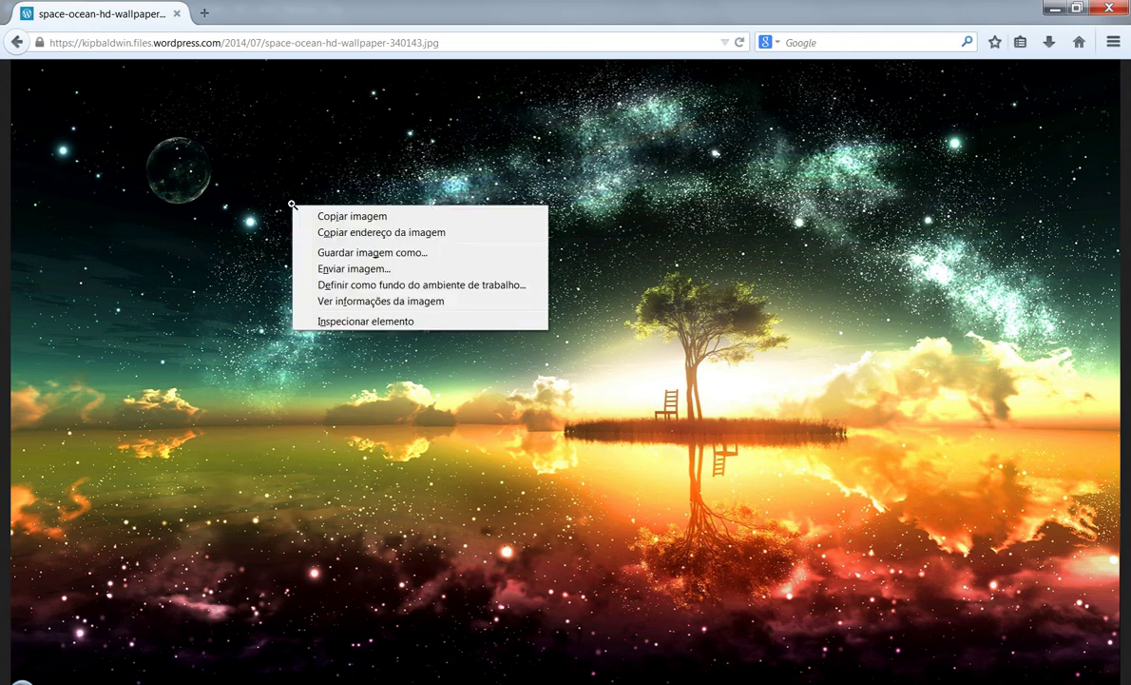
click(364, 255)
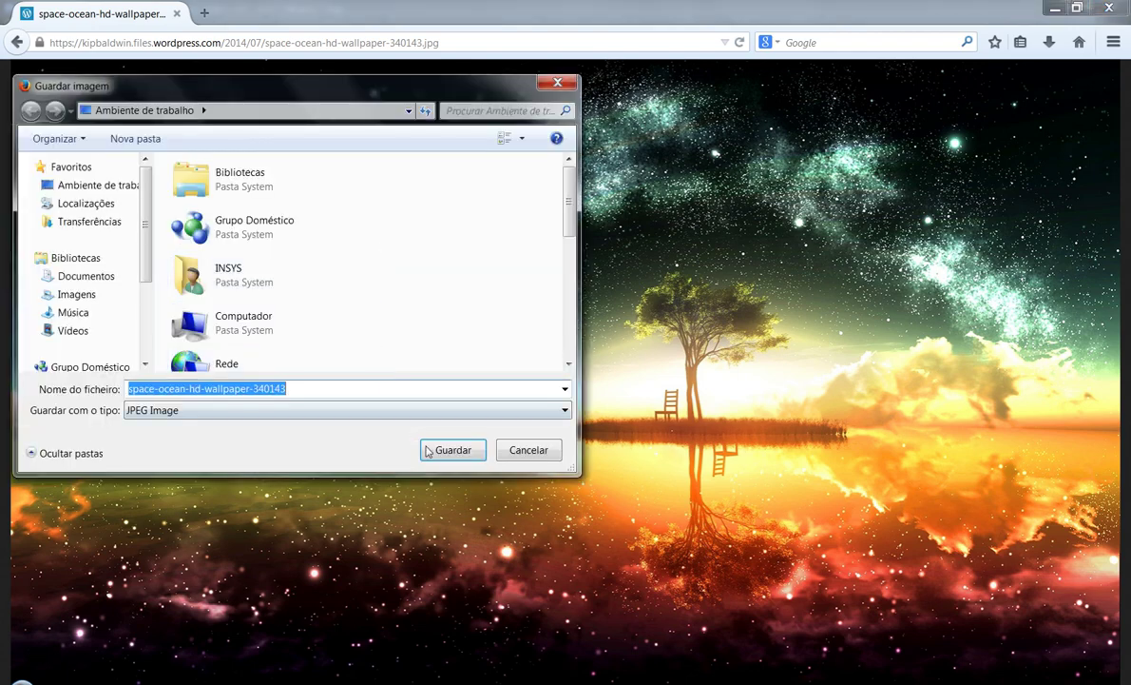
click(427, 452)
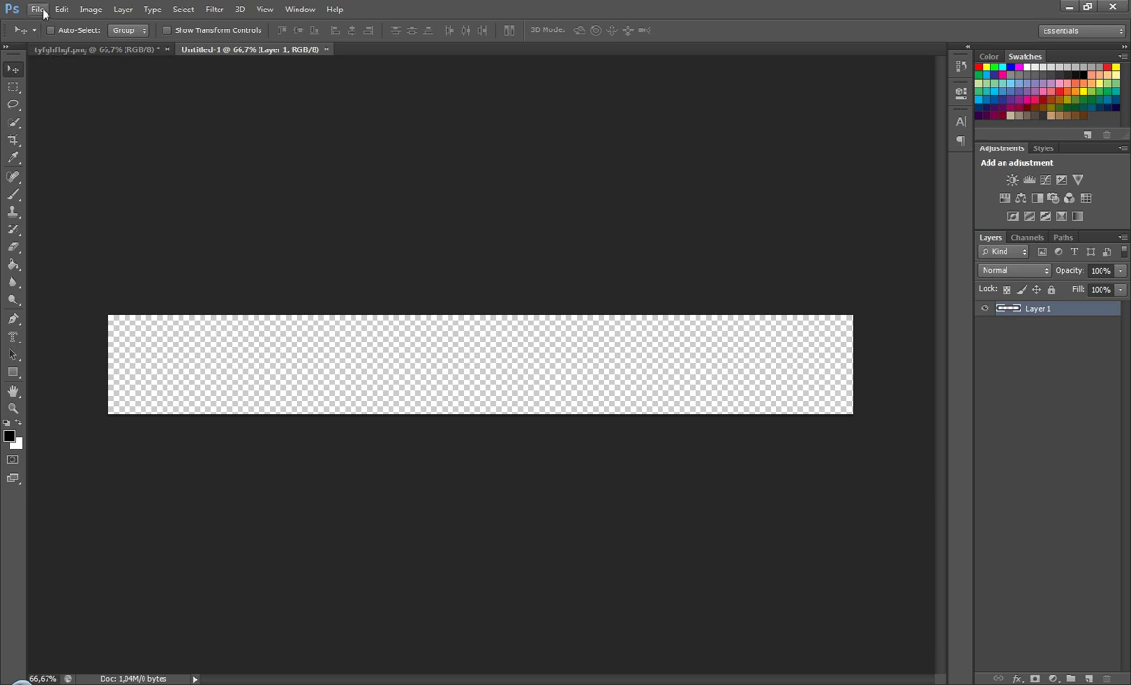
Open space-ocean-hd-wallpaper-340143 from the desktop through File > Open
click(43, 13)
click(52, 40)
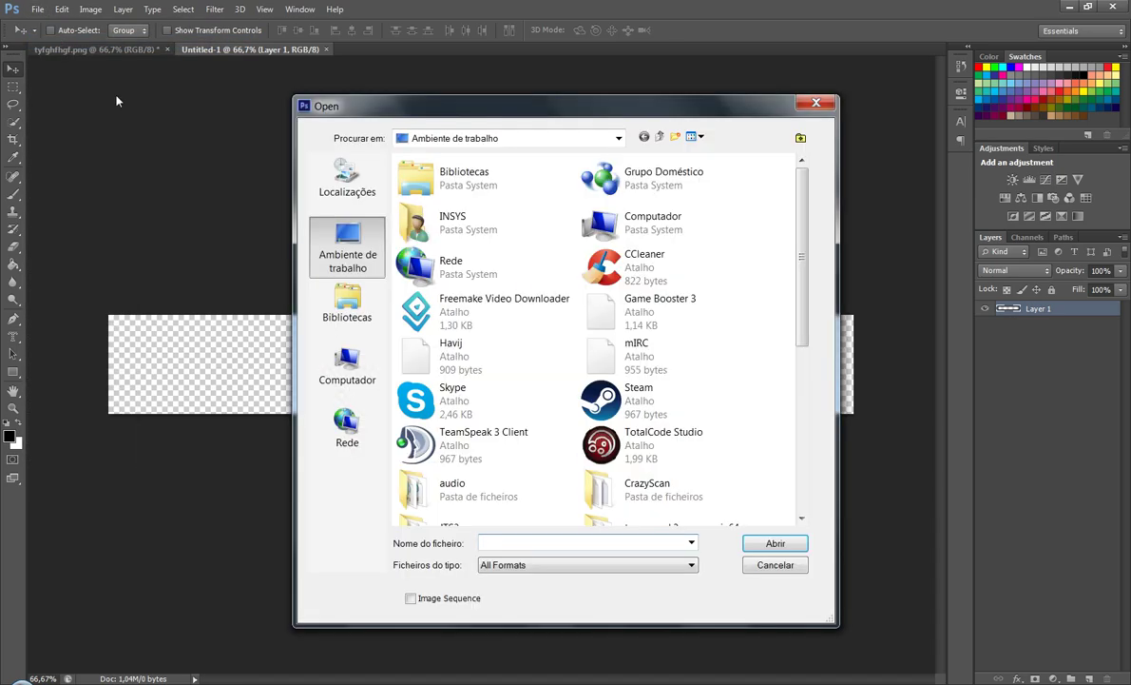
click(525, 396)
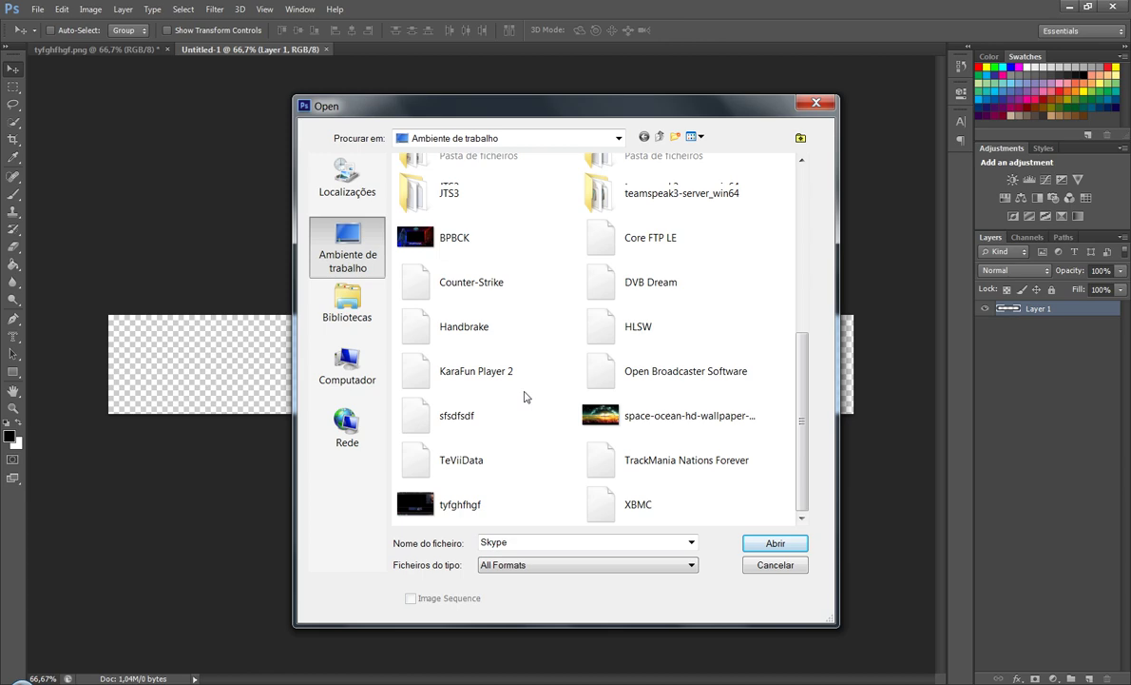
scroll(531, 388, down, 3)
double_click(604, 416)
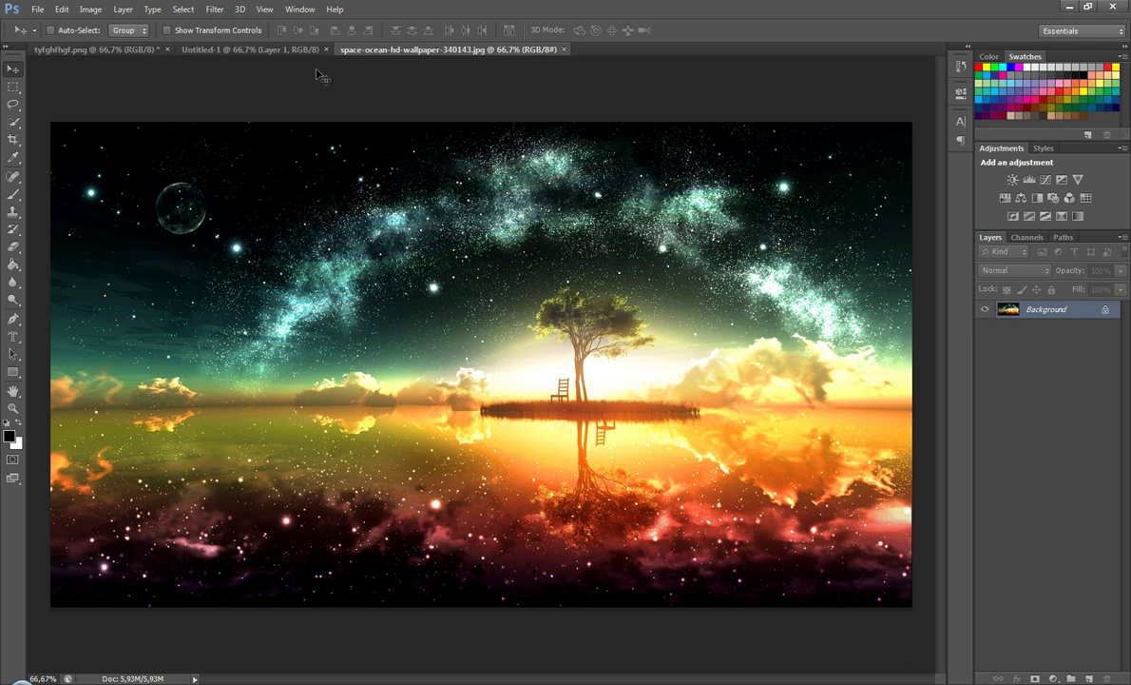
Close the wallpaper tab, minimize Photoshop, and move the wallpaper icon beside tyfghfhgf
click(564, 50)
click(1069, 7)
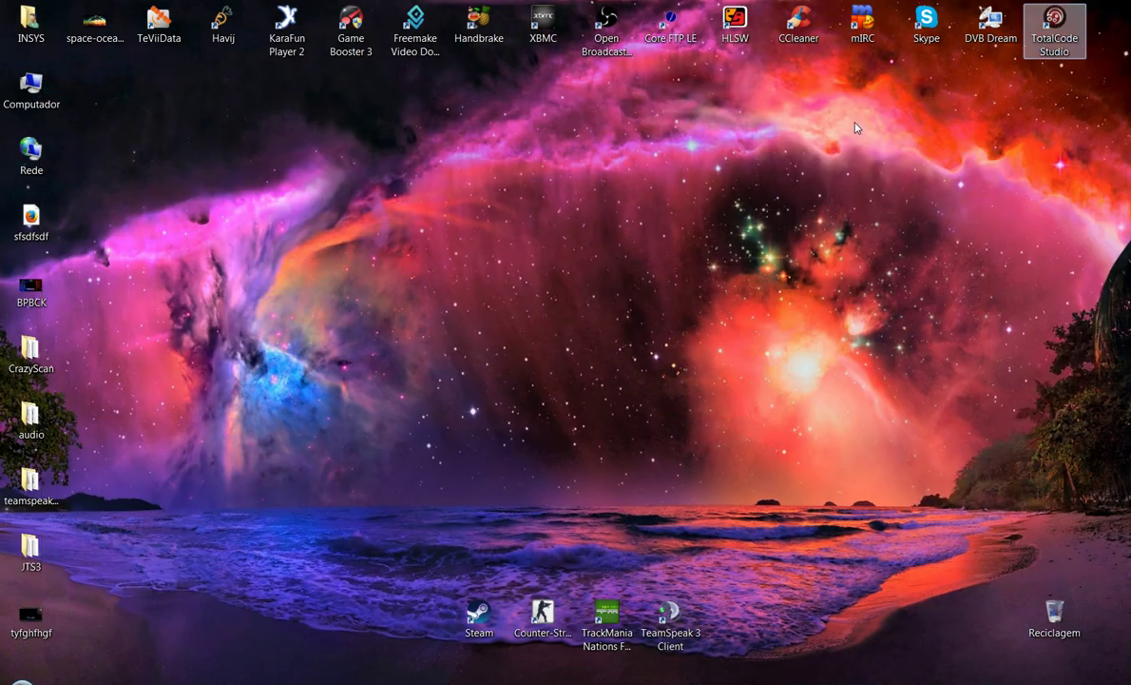
drag(95, 28, 118, 597)
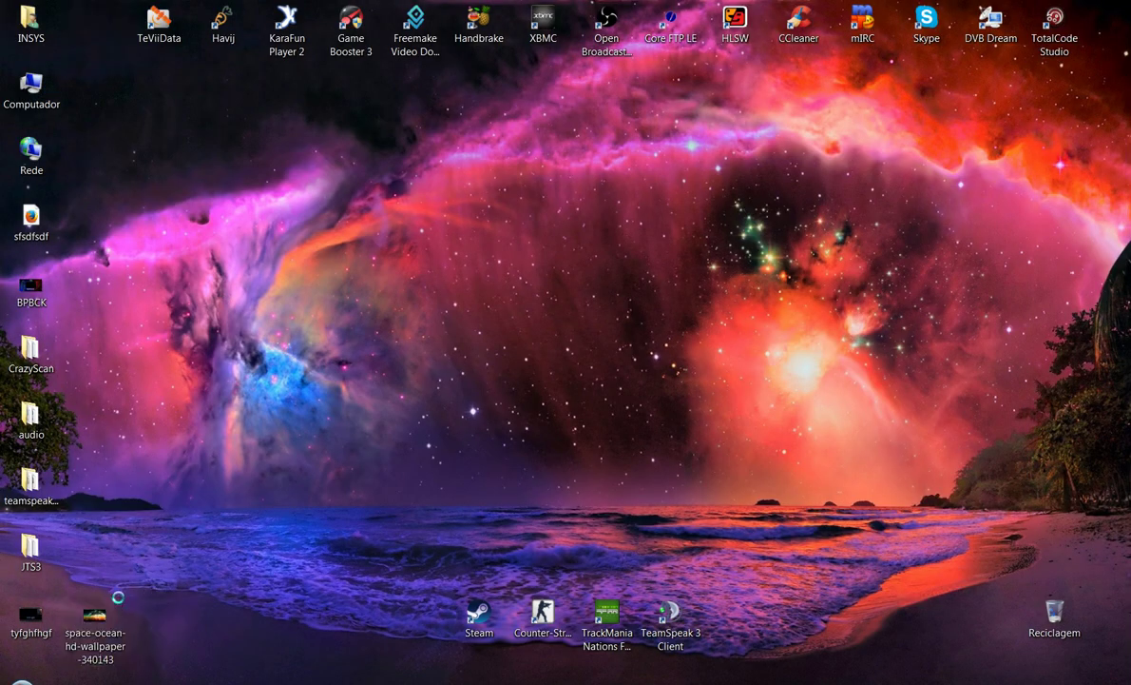
Open the wallpaper in Microsoft Office Picture Manager via Abrir com
right_click(93, 623)
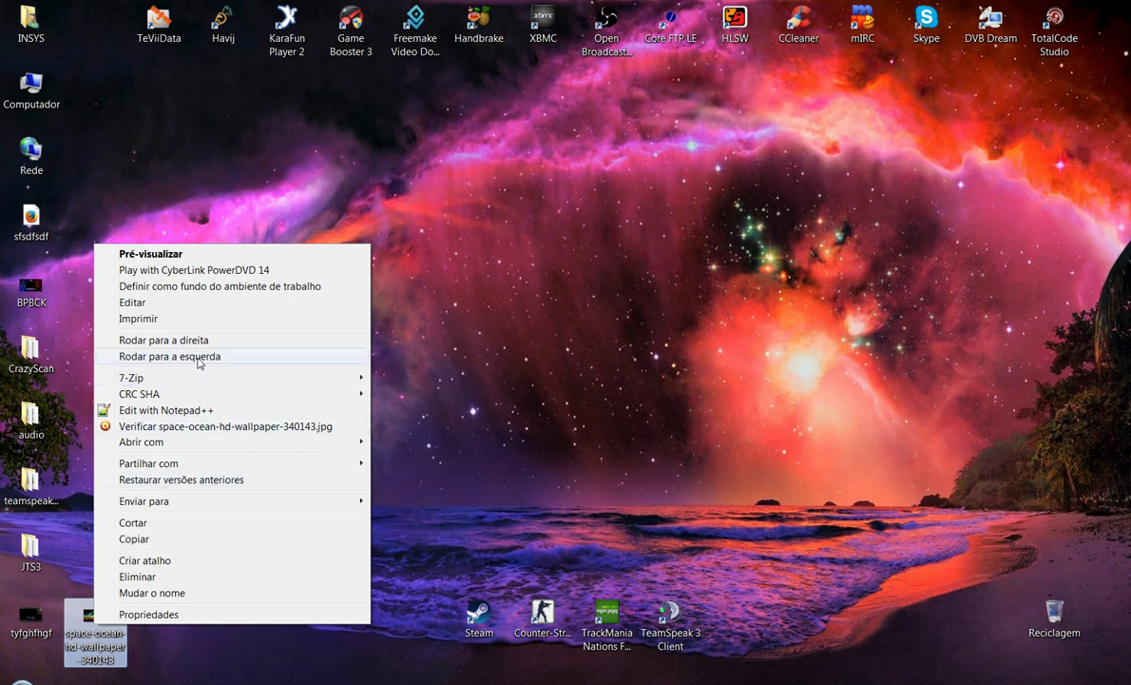
mouse_move(305, 444)
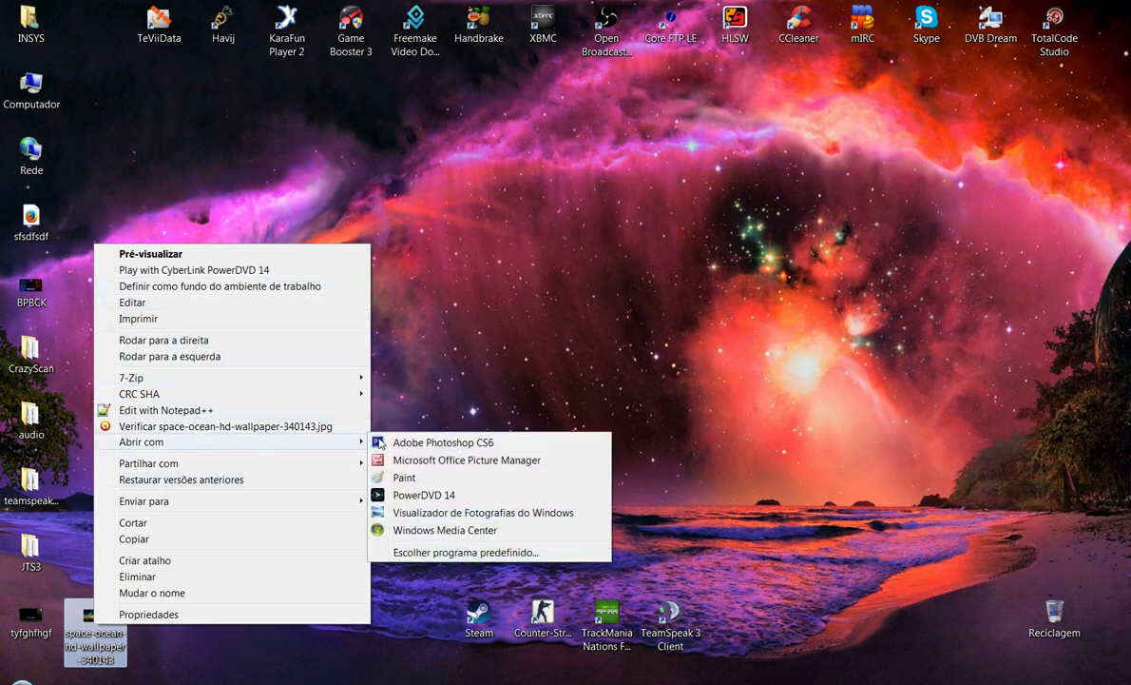
click(426, 461)
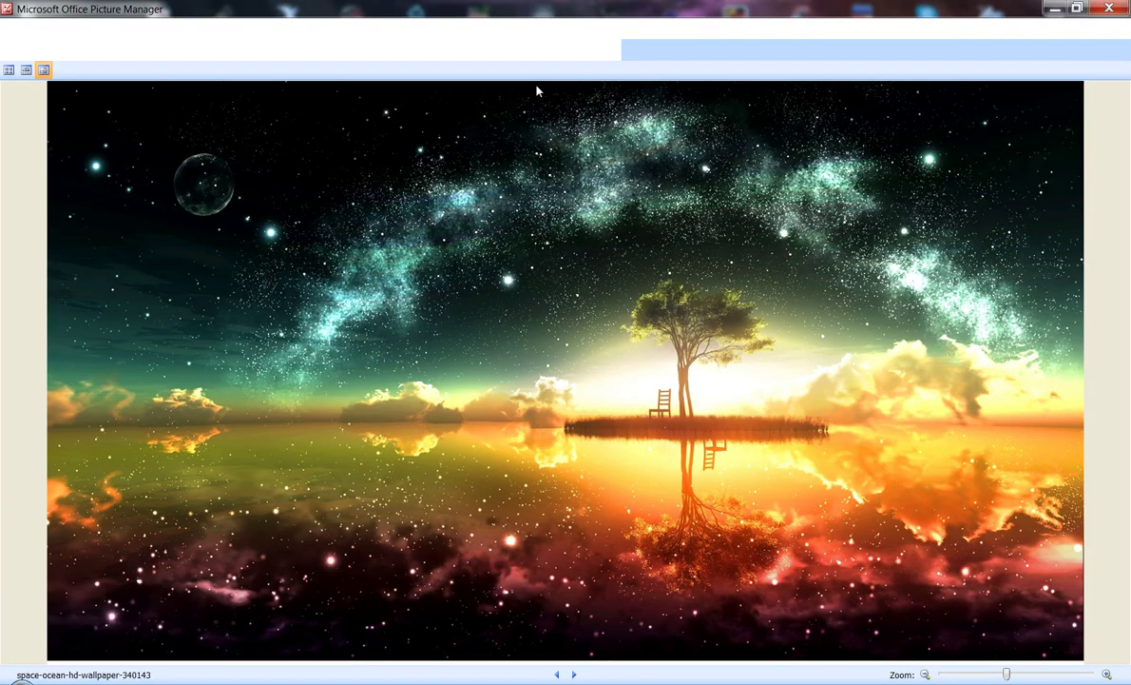
Crop the wallpaper to its 1920 × 361 starry top strip and save the changes on closing
click(447, 52)
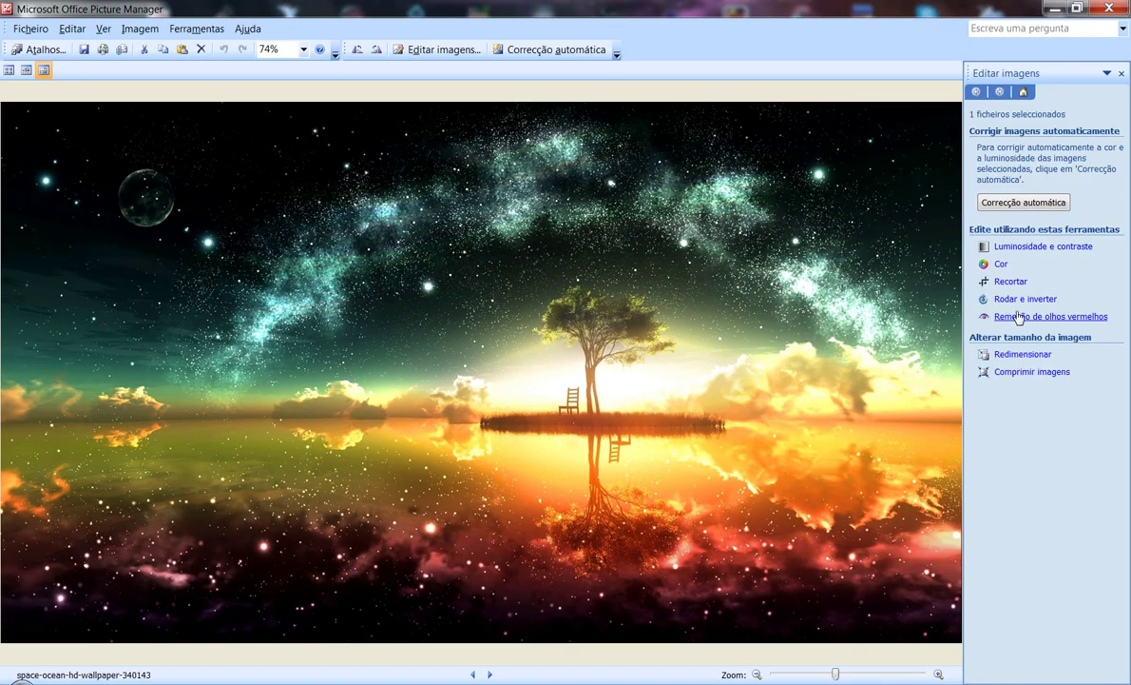
click(998, 282)
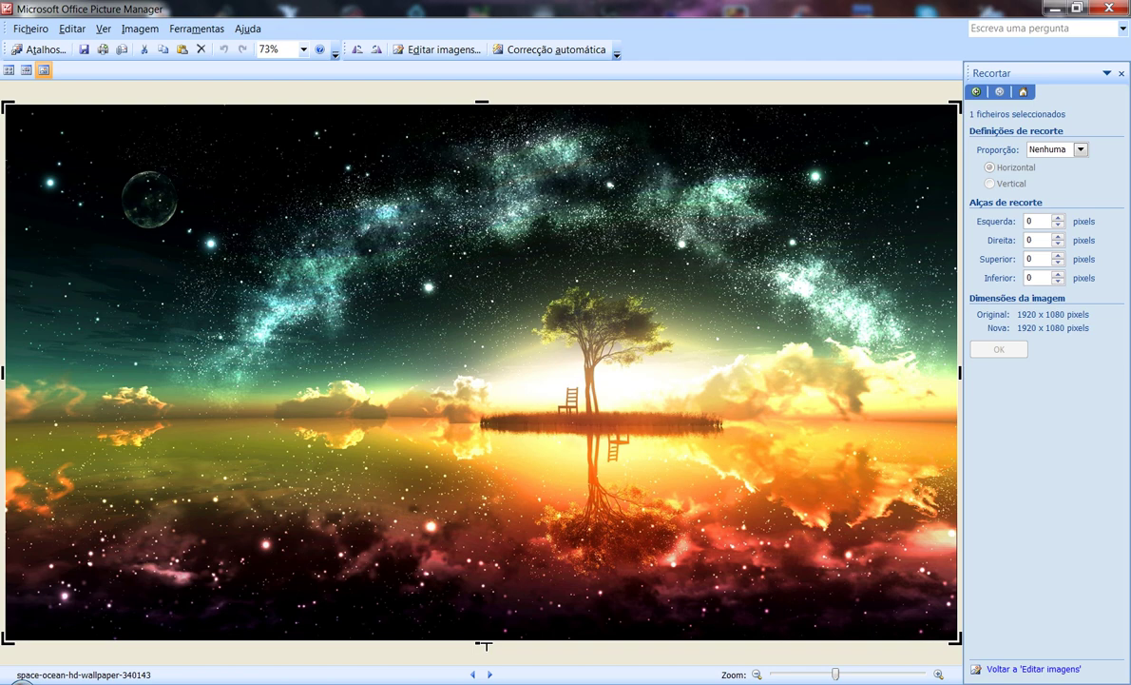
drag(482, 642, 464, 288)
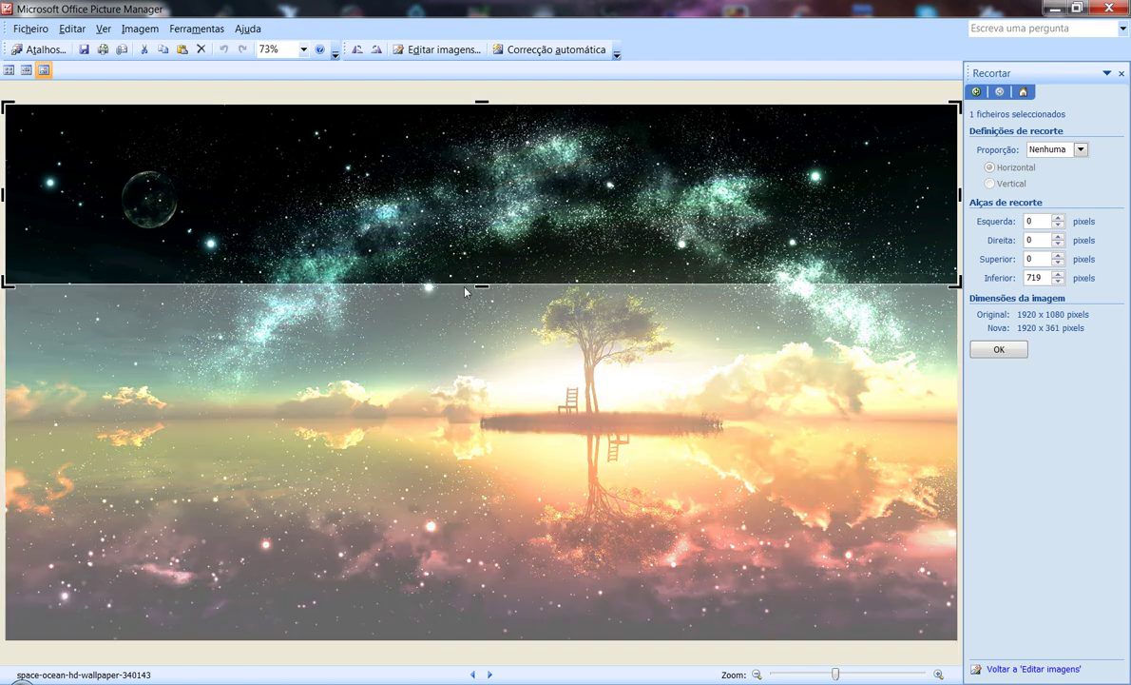
click(1000, 349)
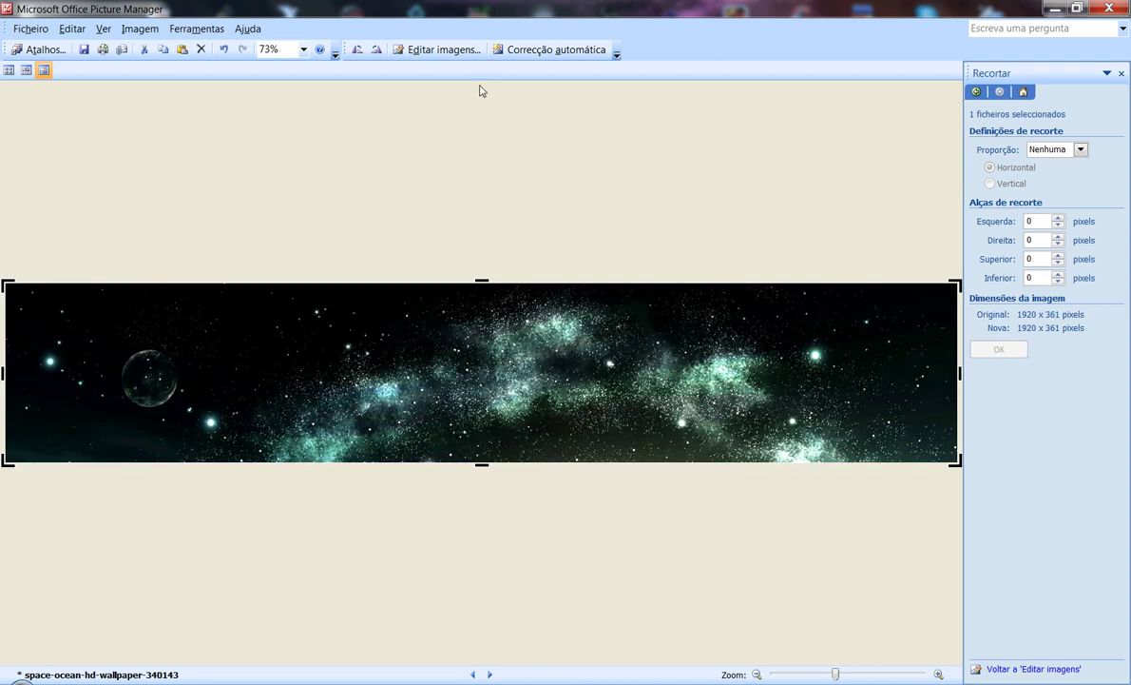
click(1109, 7)
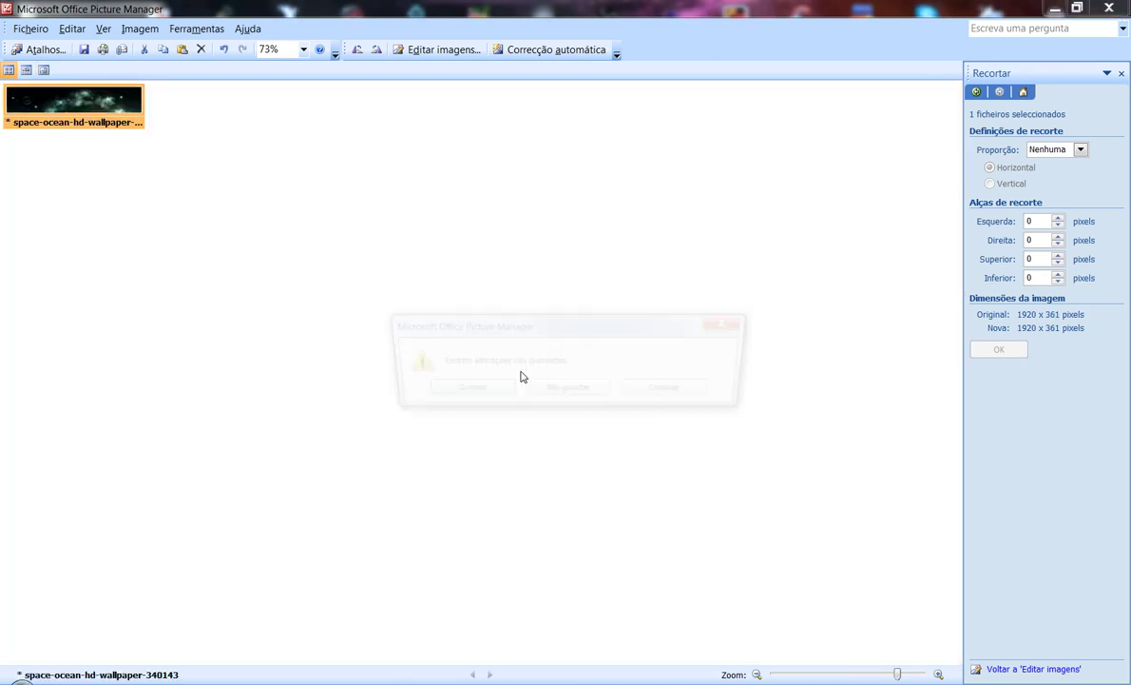
click(463, 391)
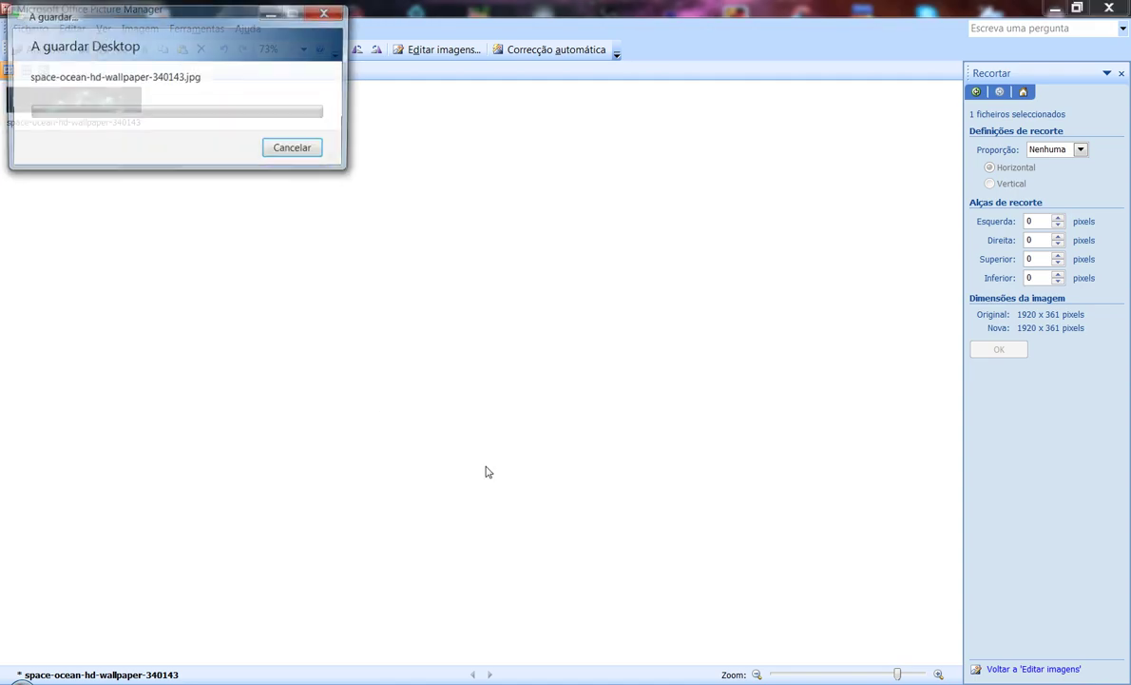
Reopen the cropped space-ocean wallpaper in Photoshop and unlock its background as Layer 0
key(alt+Tab)
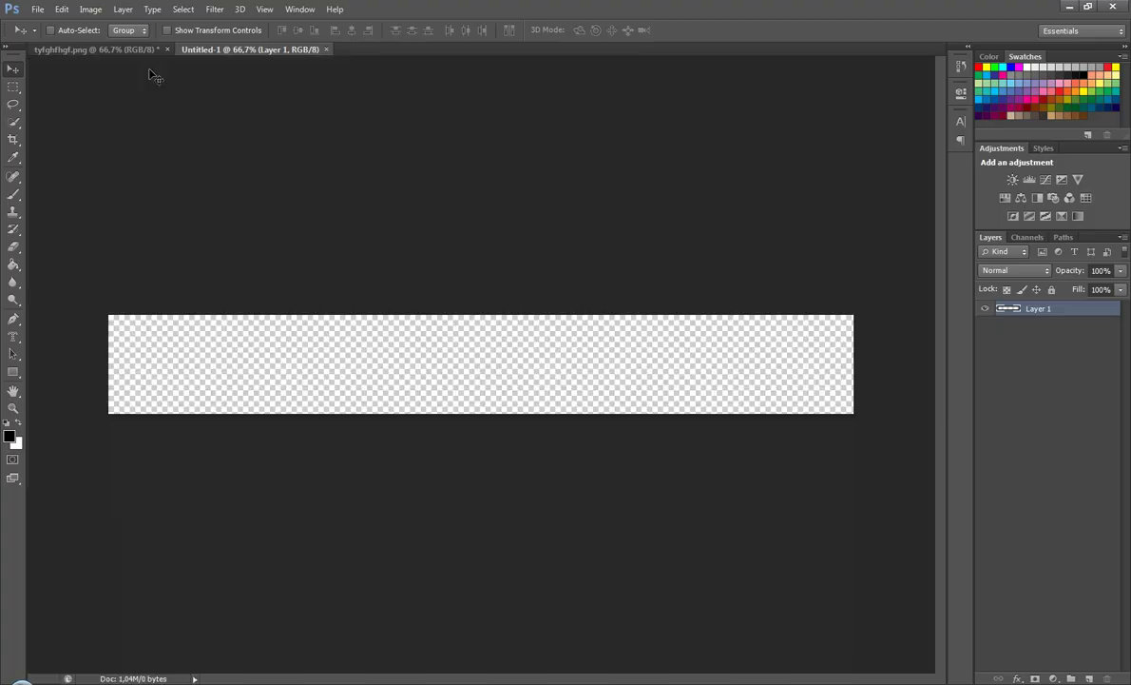
click(38, 9)
click(50, 42)
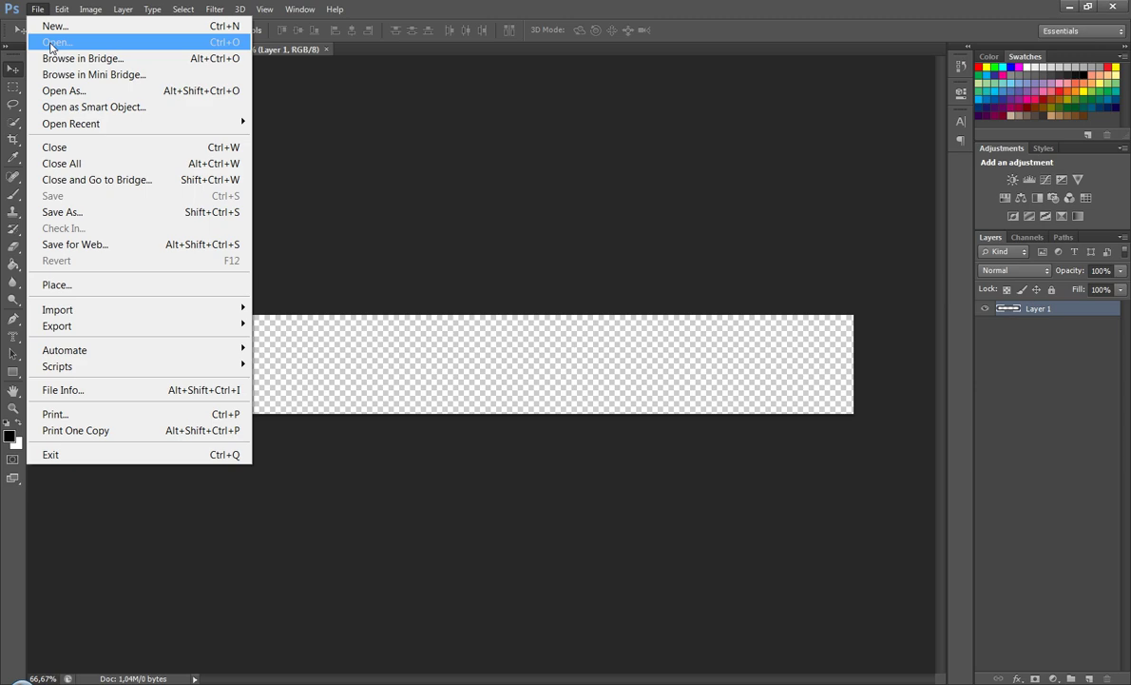
scroll(544, 424, down, 5)
scroll(543, 424, up, 4)
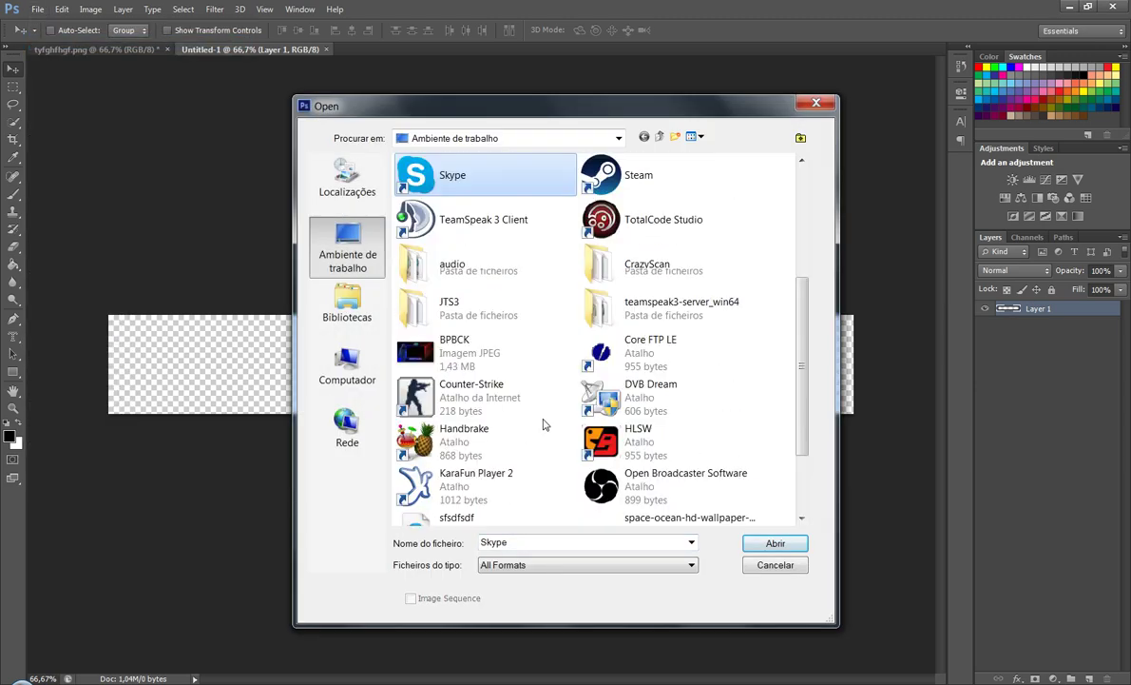
scroll(599, 330, down, 5)
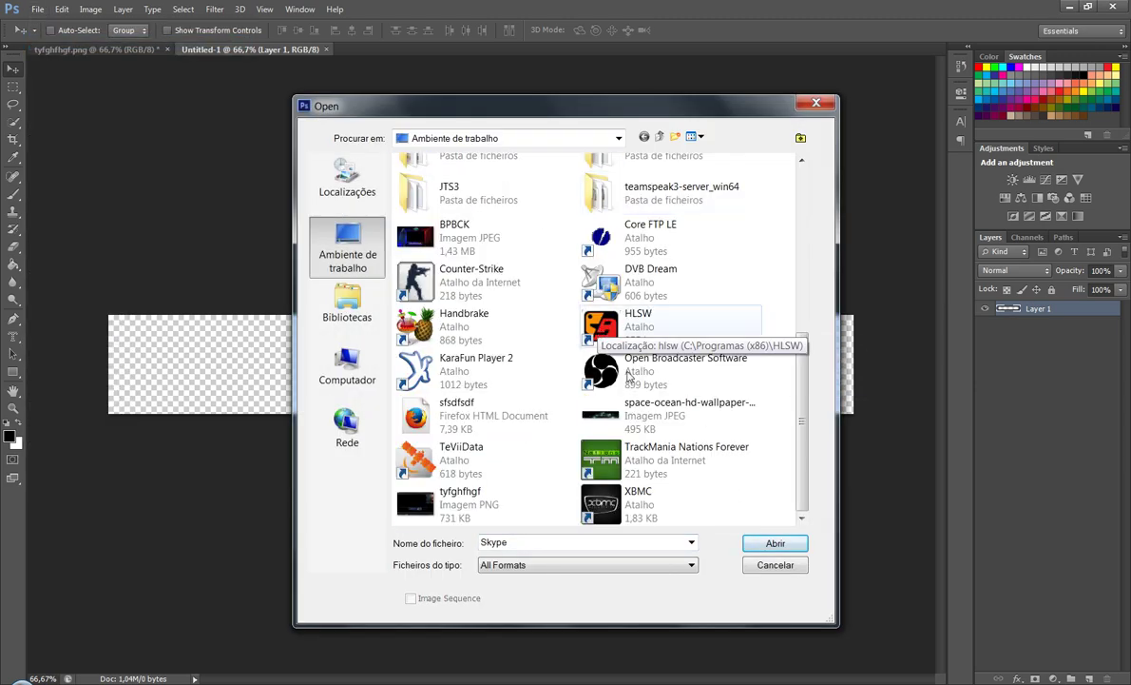
double_click(666, 416)
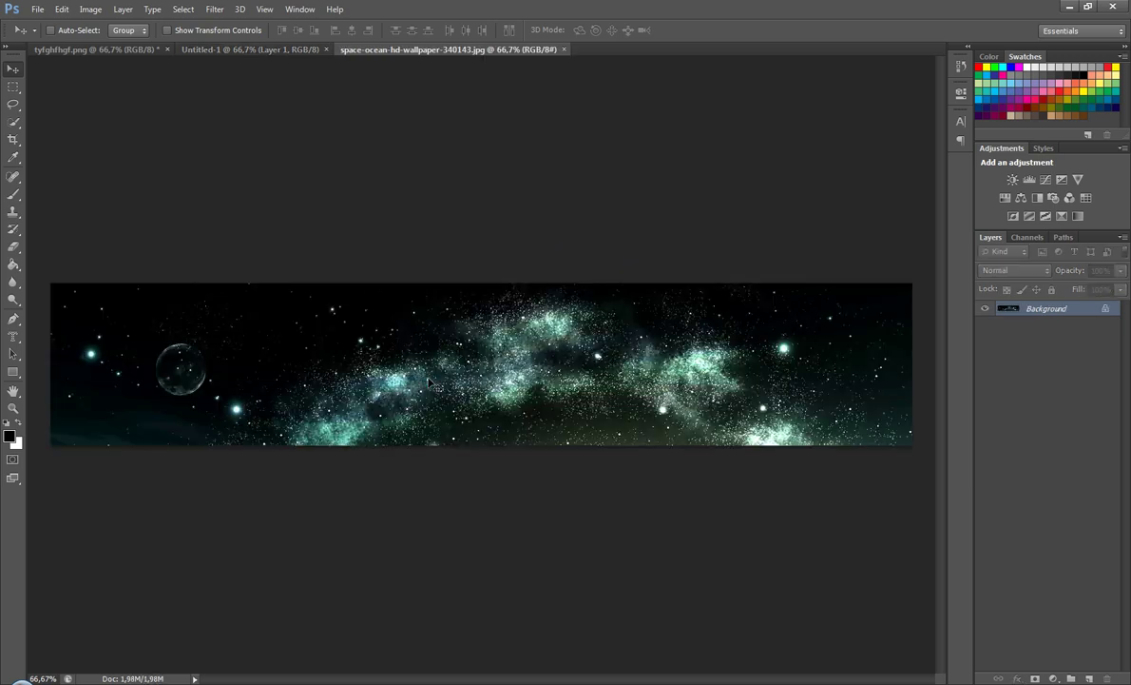
double_click(1105, 311)
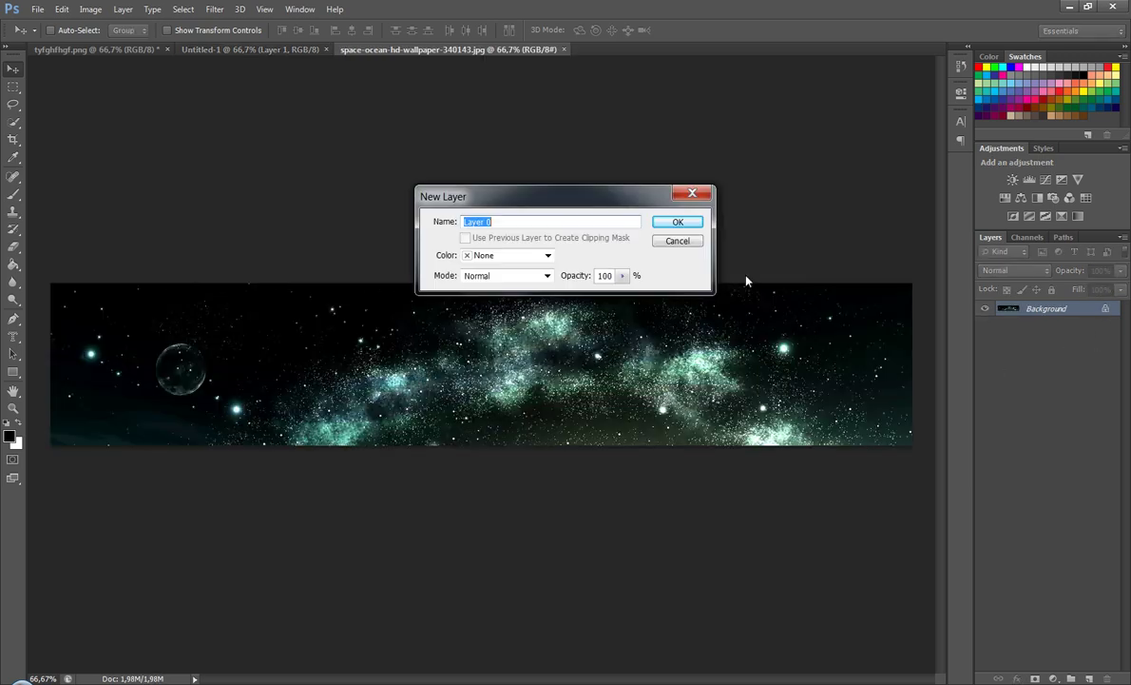
click(677, 223)
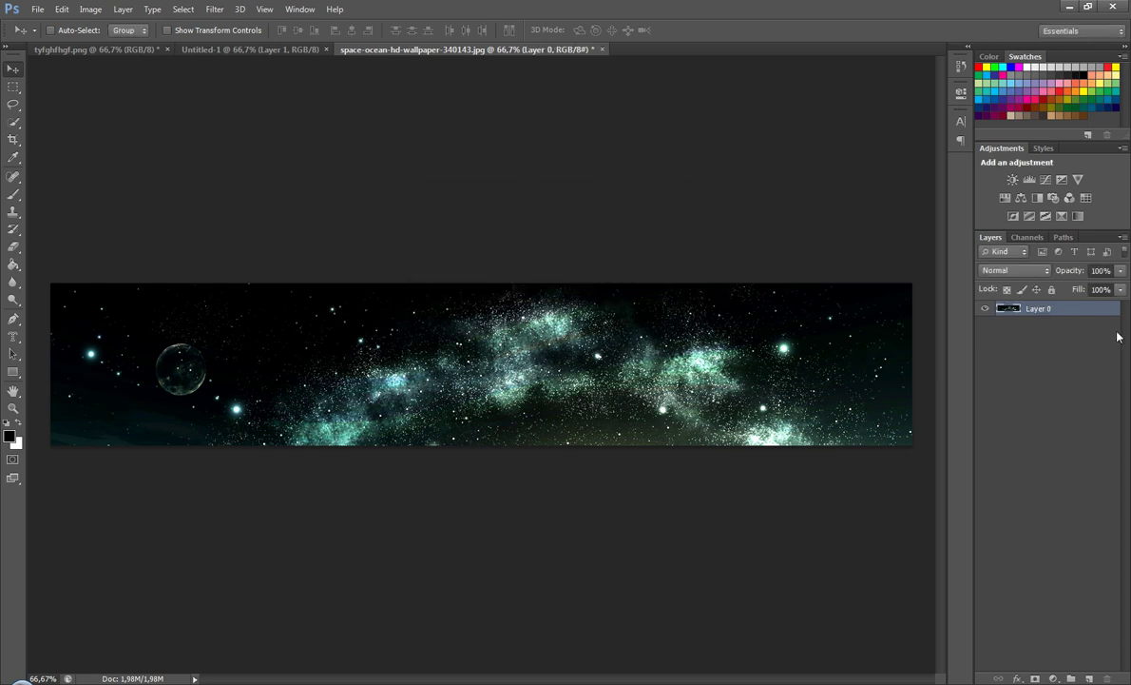
Open Image Size and confirm the strip's dimensions without changes
click(90, 9)
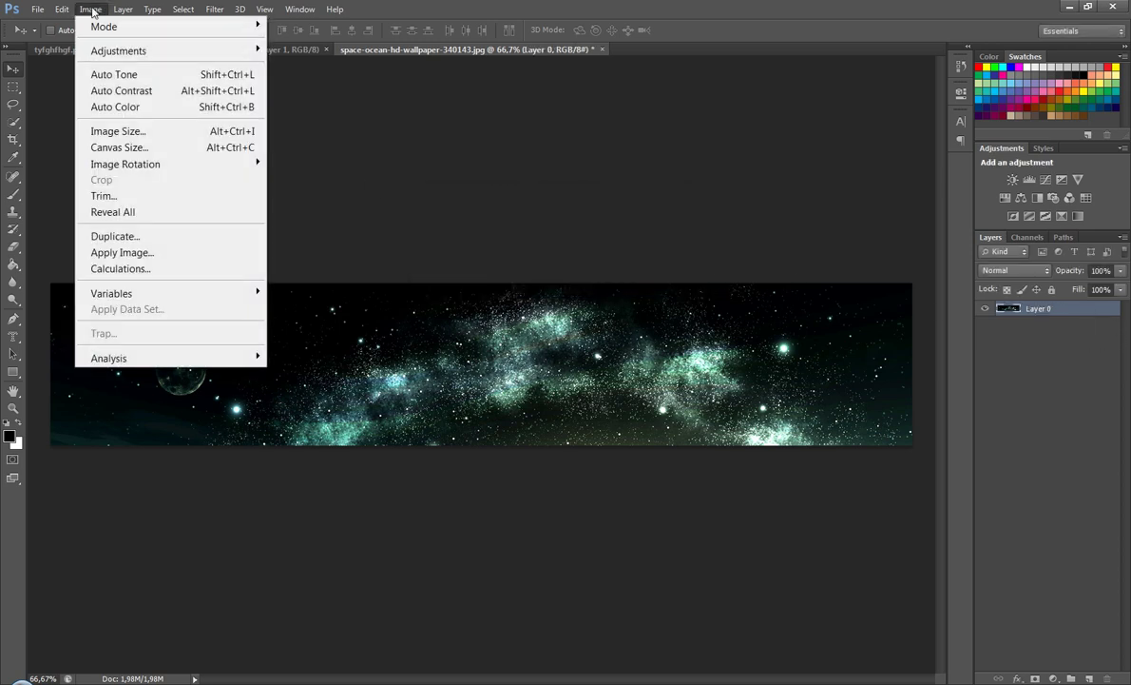
click(122, 133)
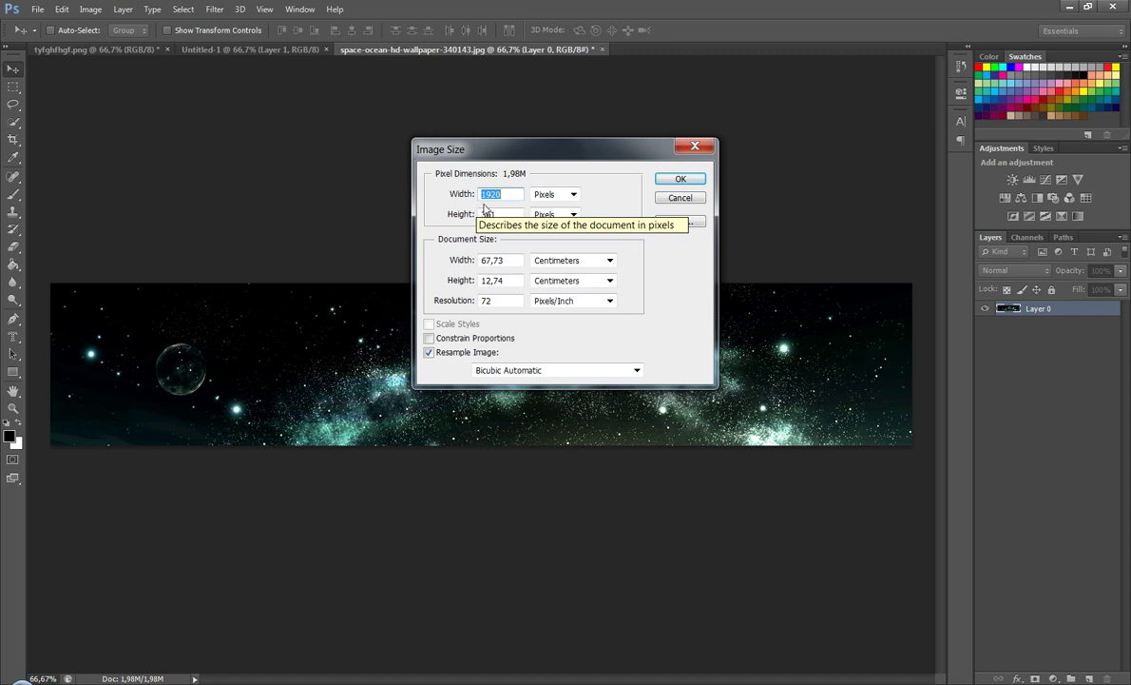
click(679, 178)
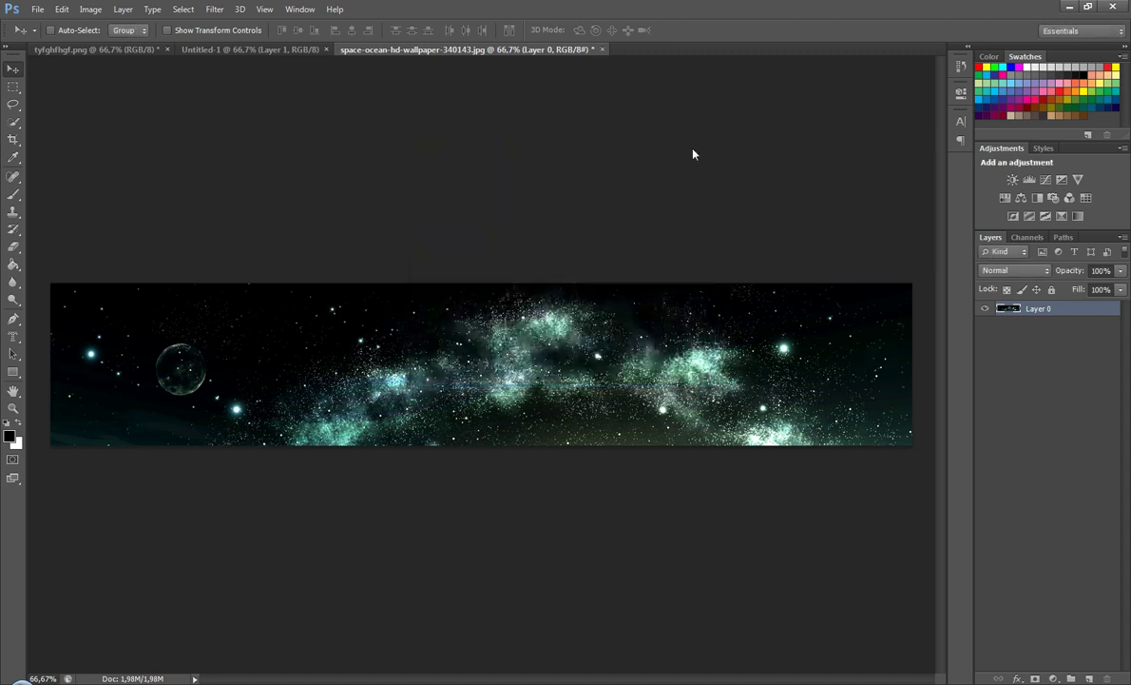
Browse the Edit and neighbouring menus, closing them without applying any command
click(62, 10)
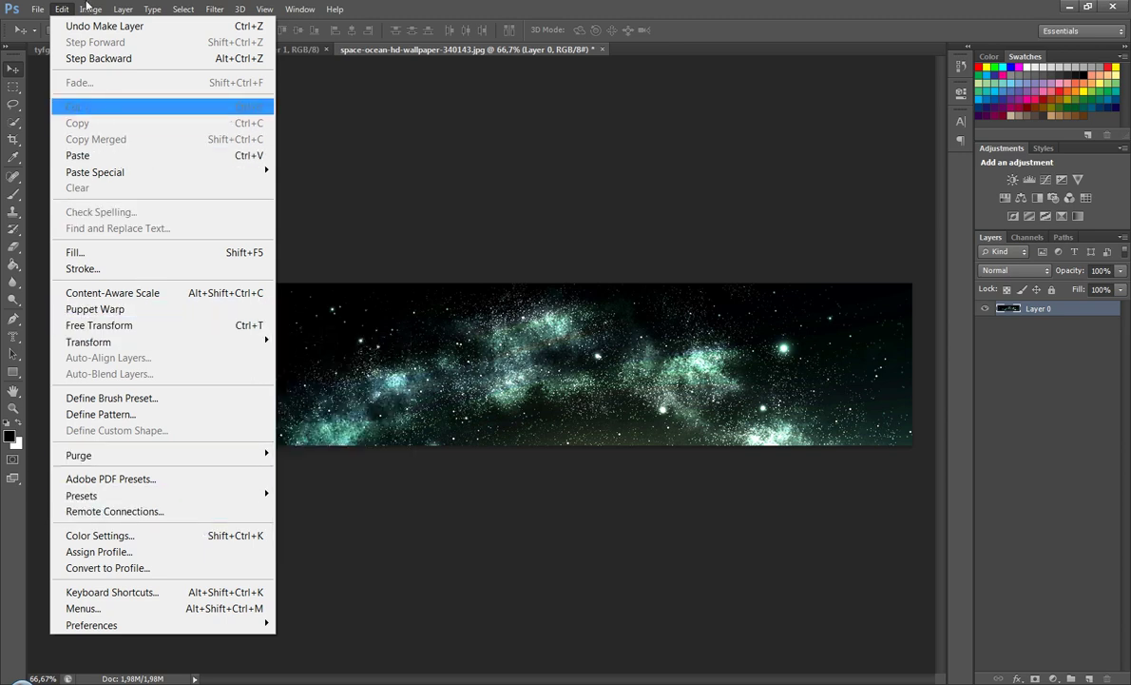
mouse_move(82, 8)
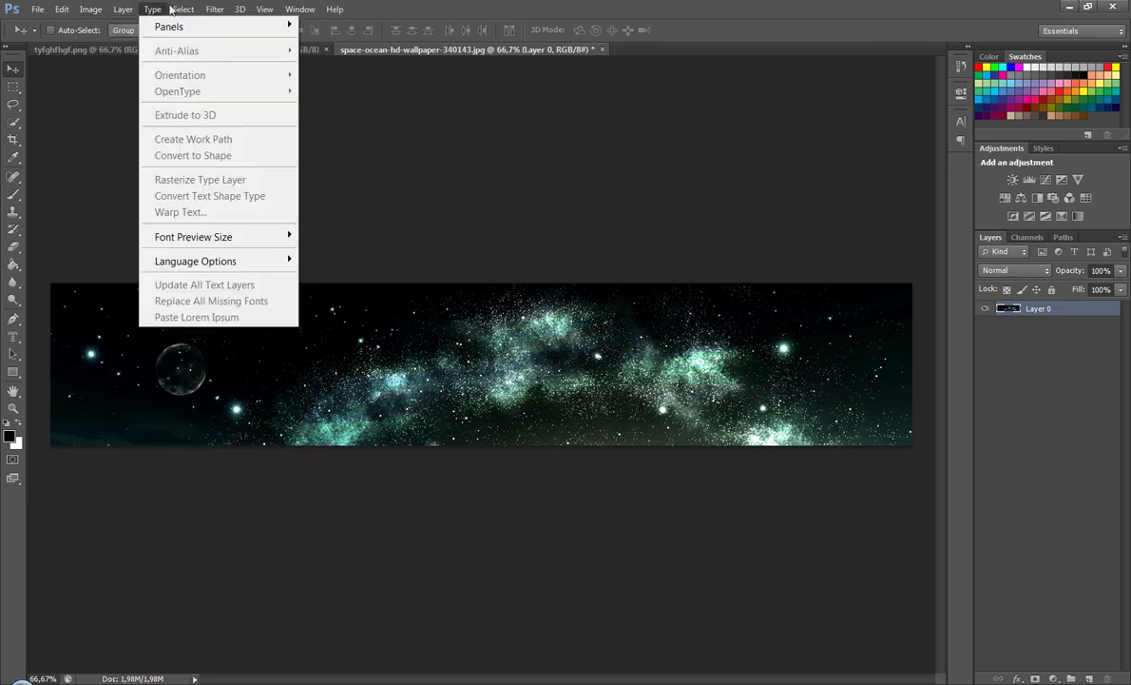
mouse_move(269, 10)
click(125, 162)
click(240, 9)
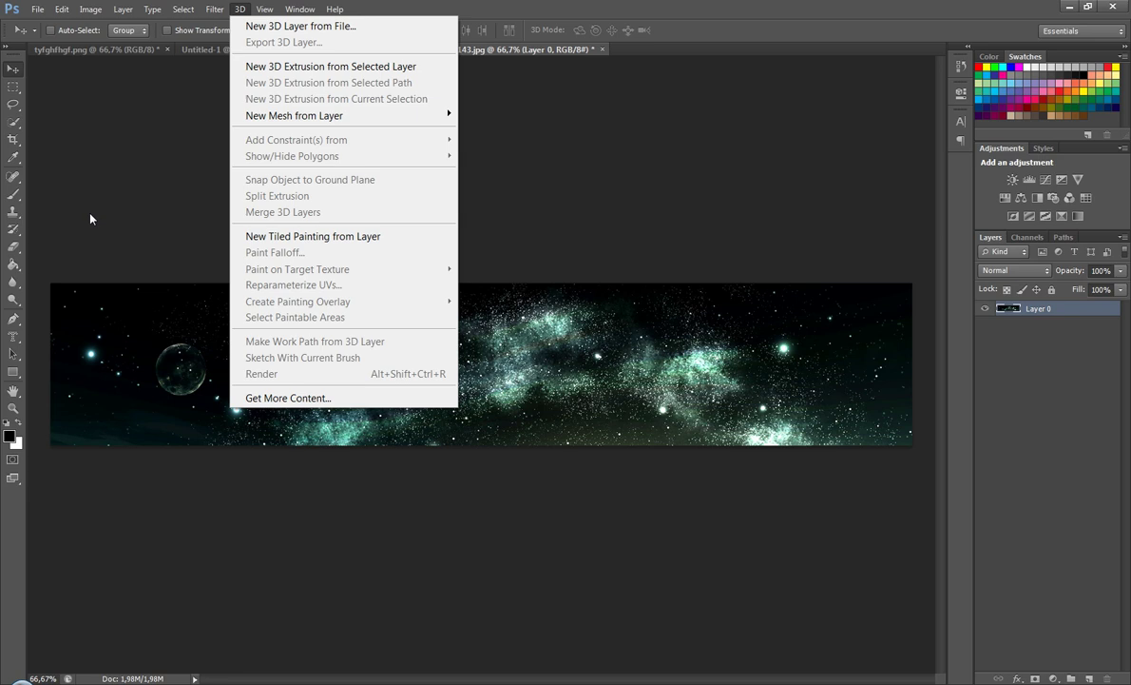
click(460, 334)
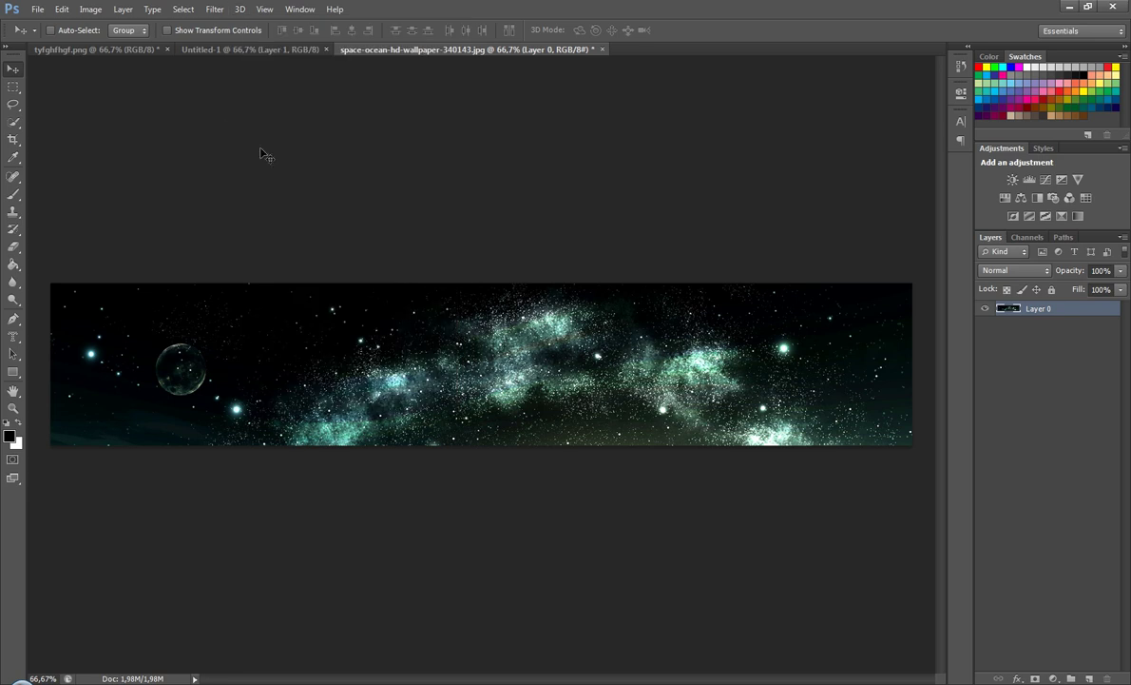
Recheck Image Size, confirming 1920 × 361 pixels and leaving it unchanged
click(89, 9)
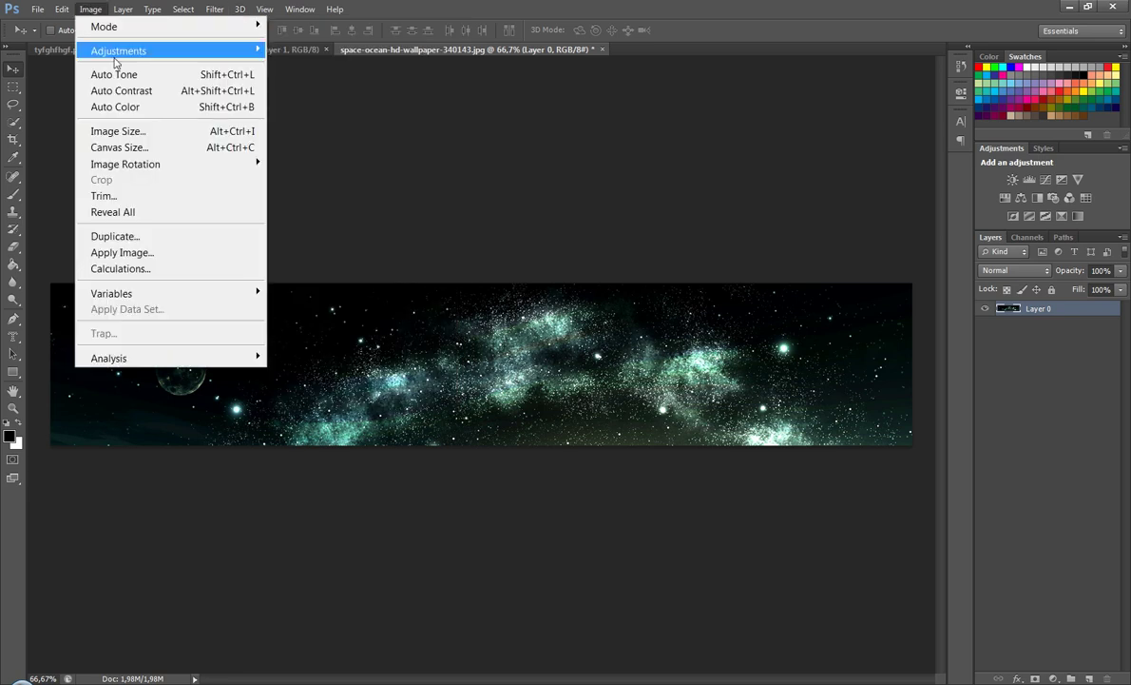
mouse_move(131, 54)
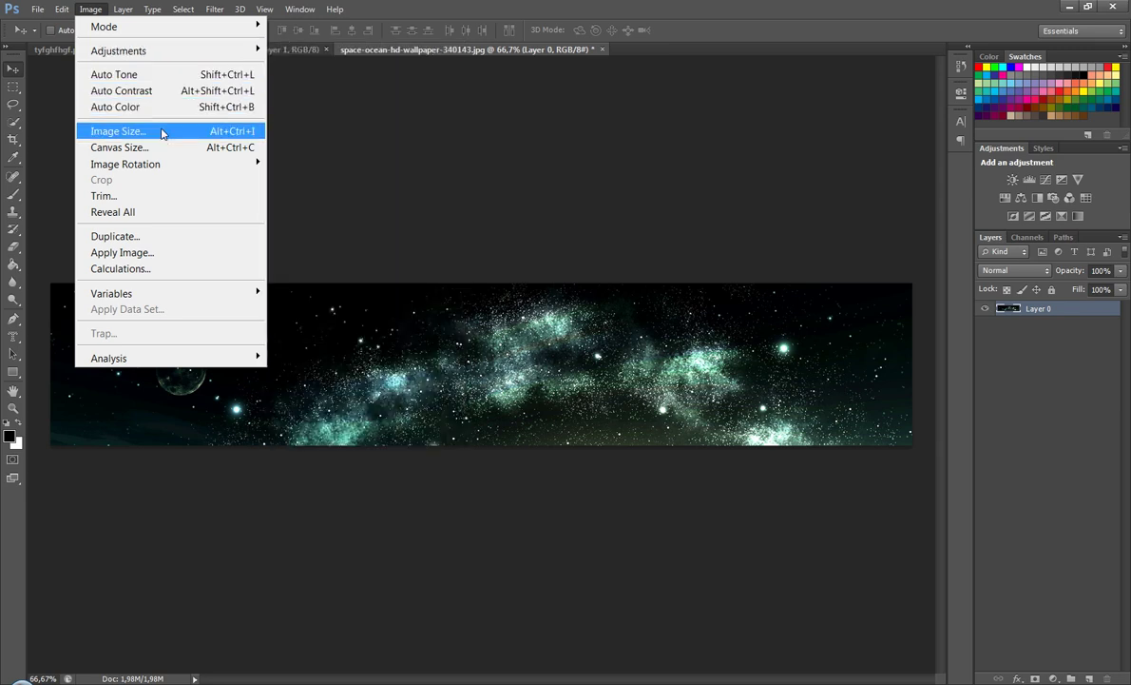
click(162, 133)
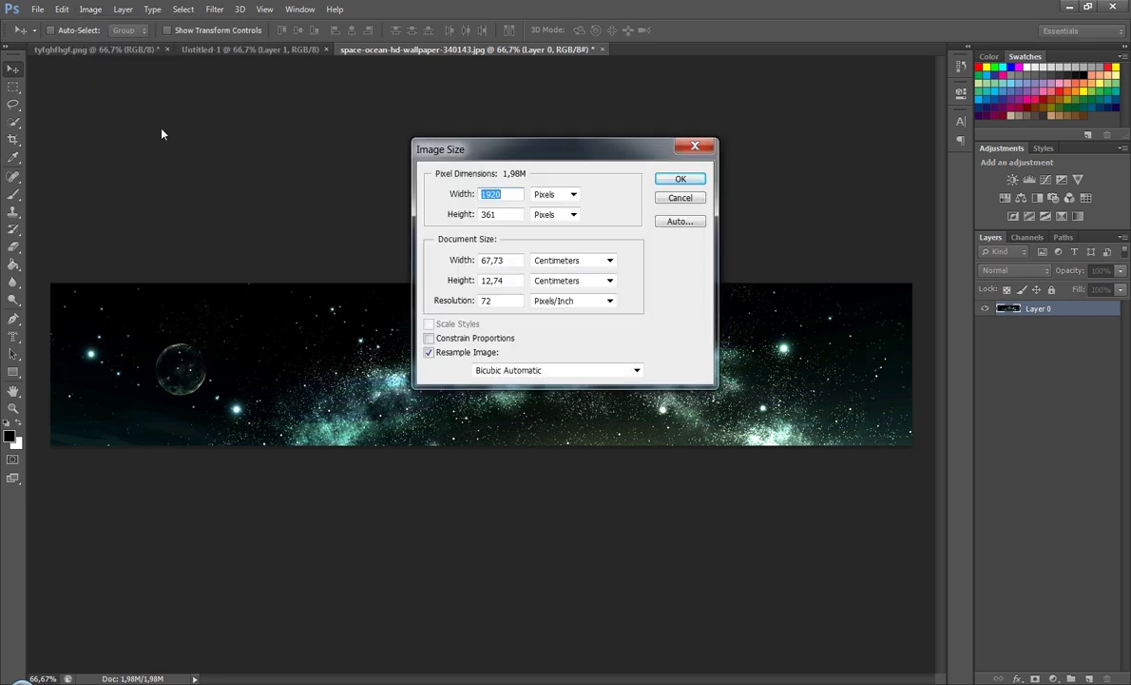
click(681, 179)
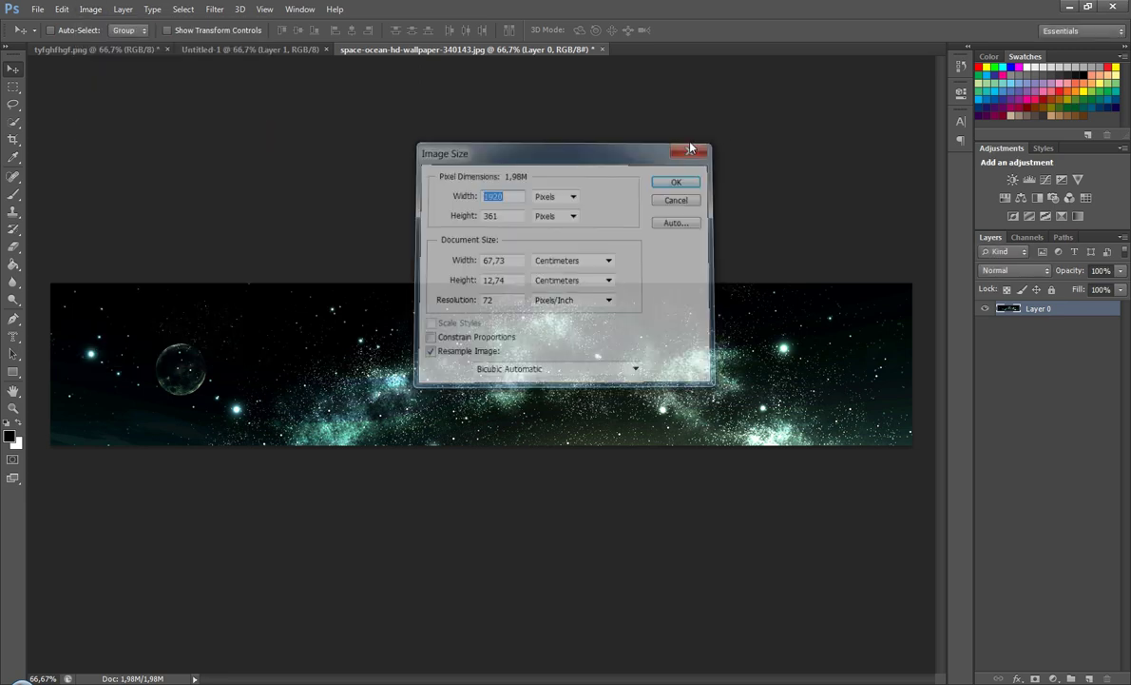
Drag the fully selected space strip into Untitled-1 to fill it, then close the wallpaper unsaved
key(ctrl+a)
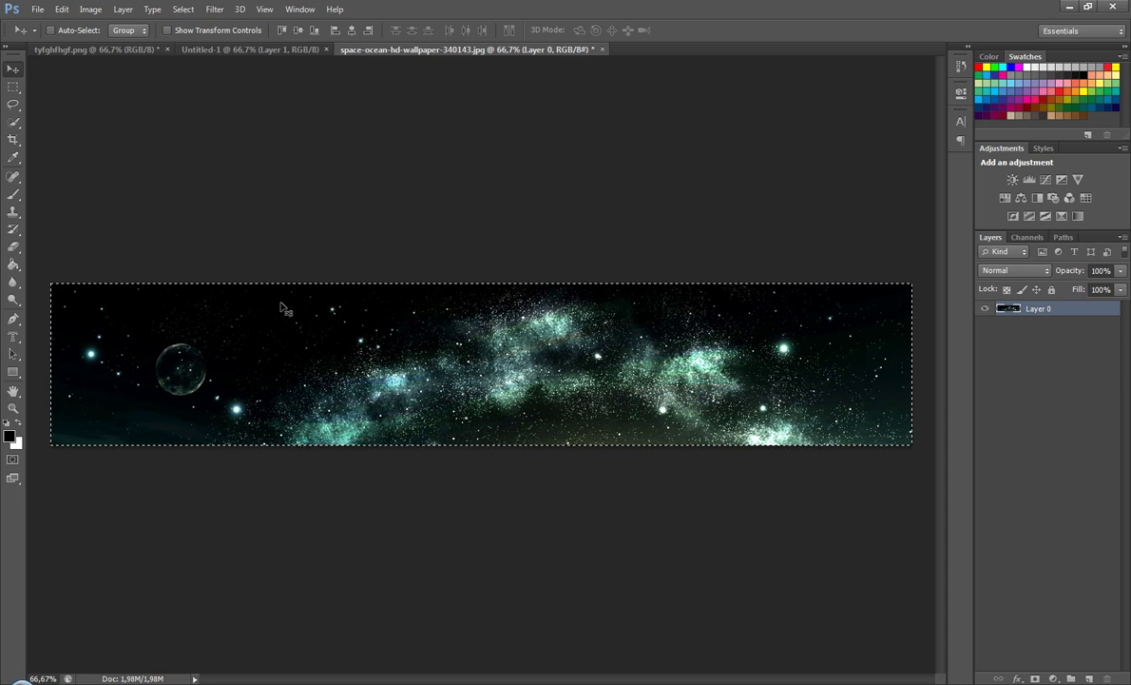
drag(281, 308, 255, 221)
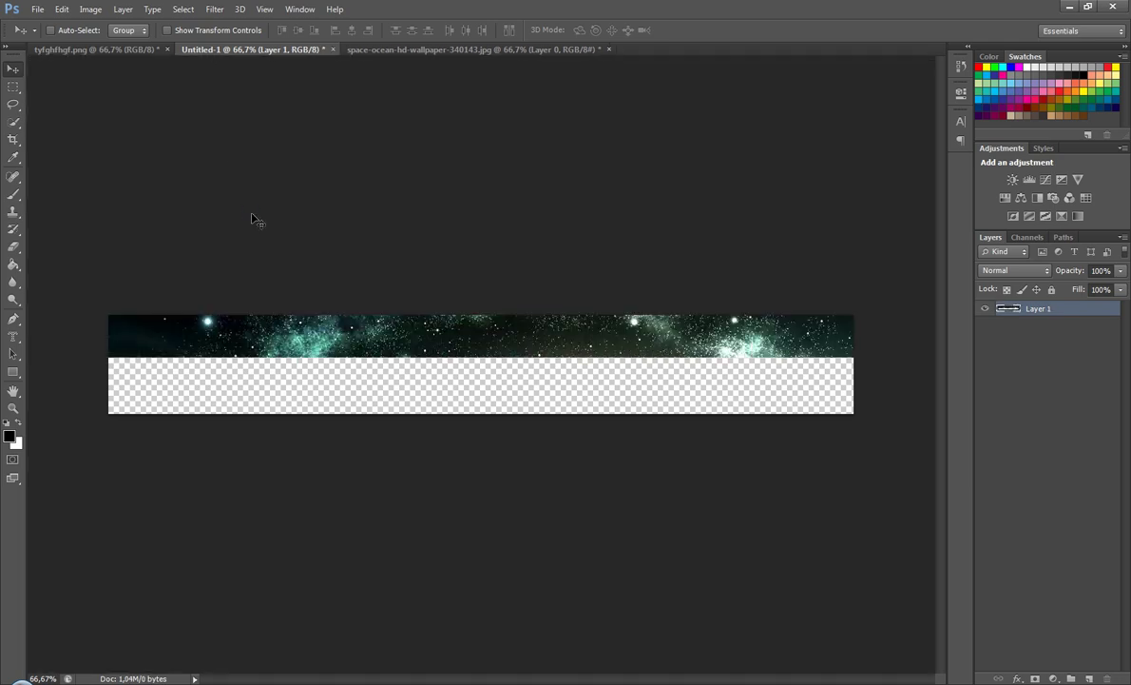
drag(298, 318, 335, 403)
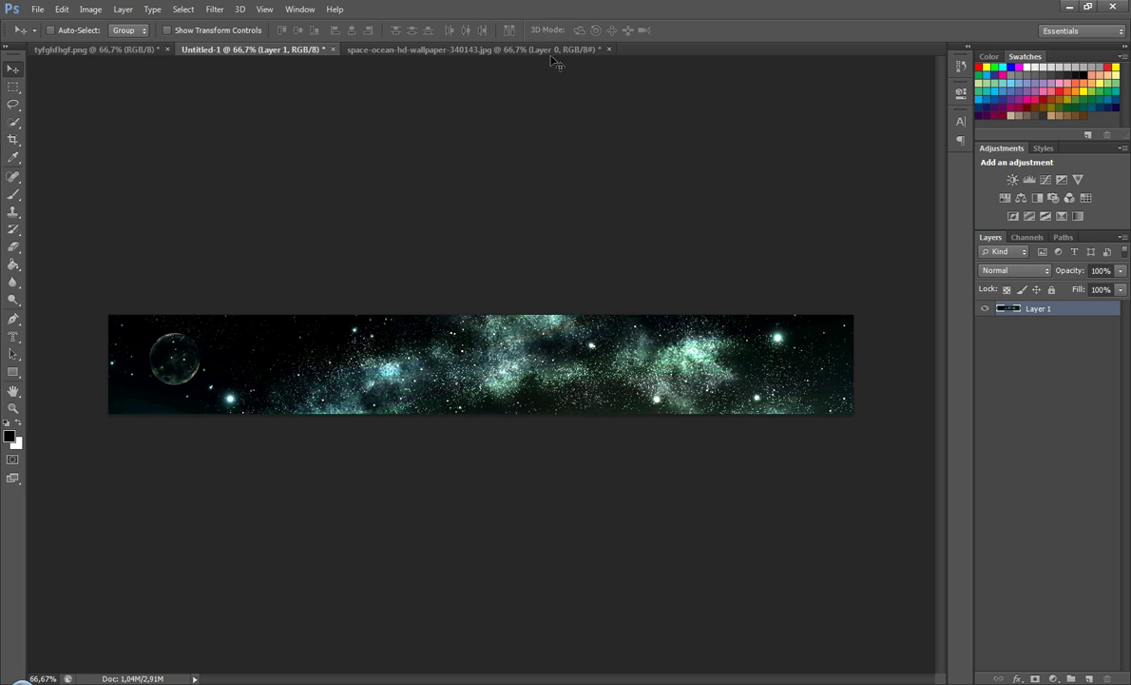
click(610, 51)
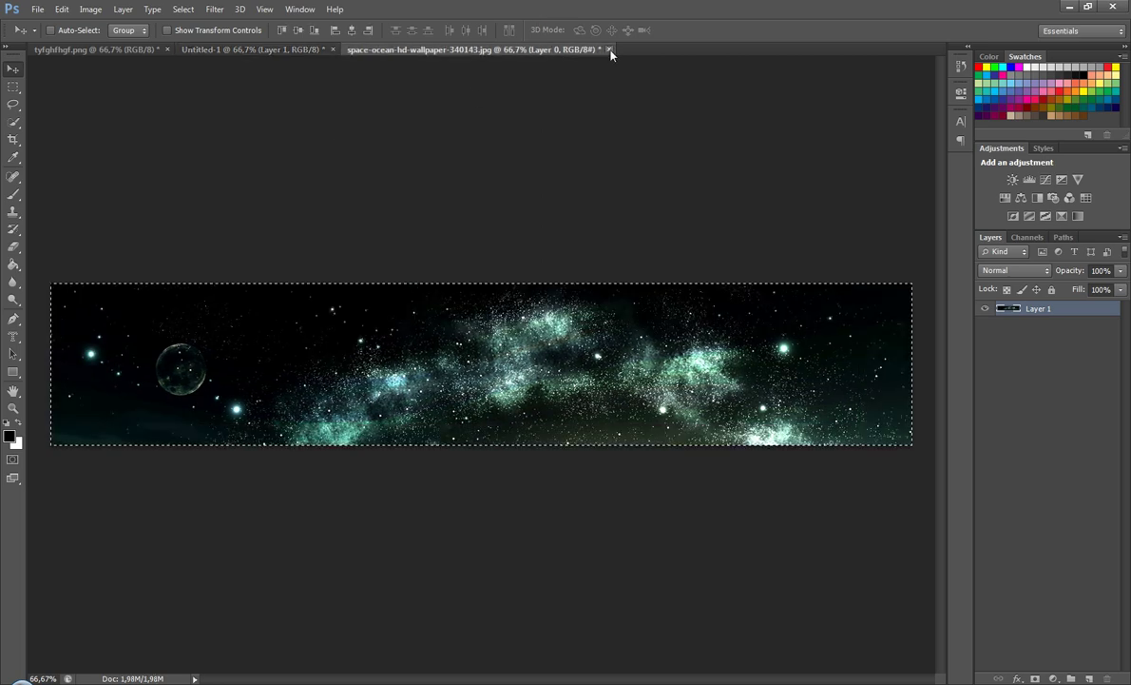
click(569, 265)
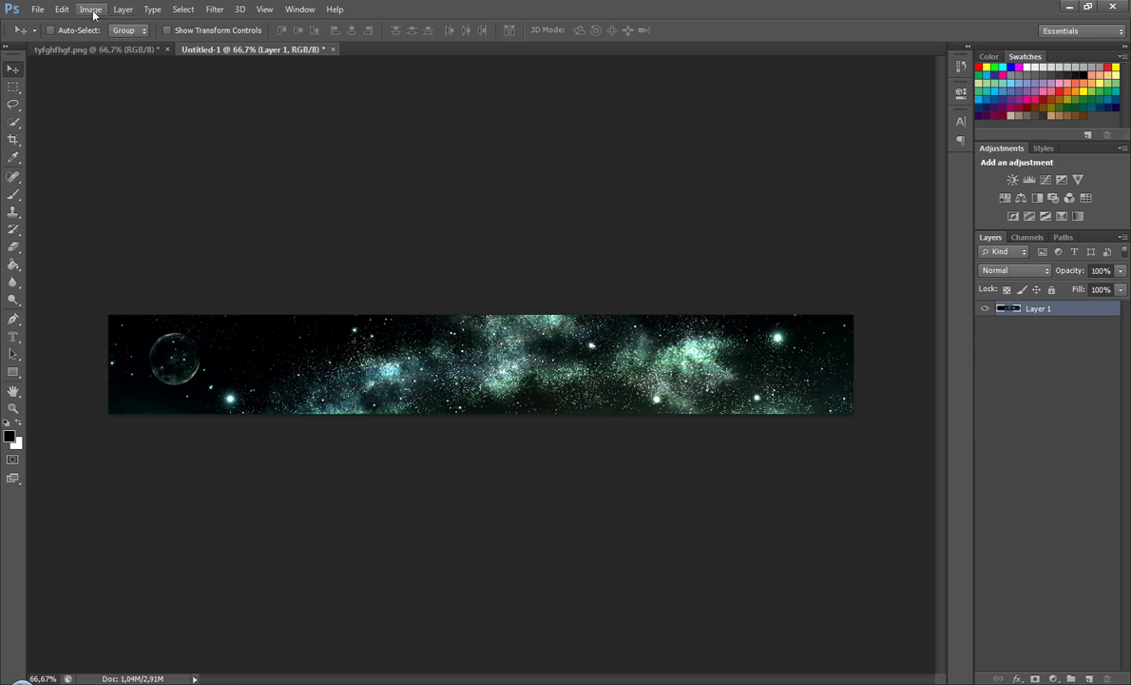
Open BPLOGO - Cópia from INSYS > As Minhas Imagens, then close it
click(38, 10)
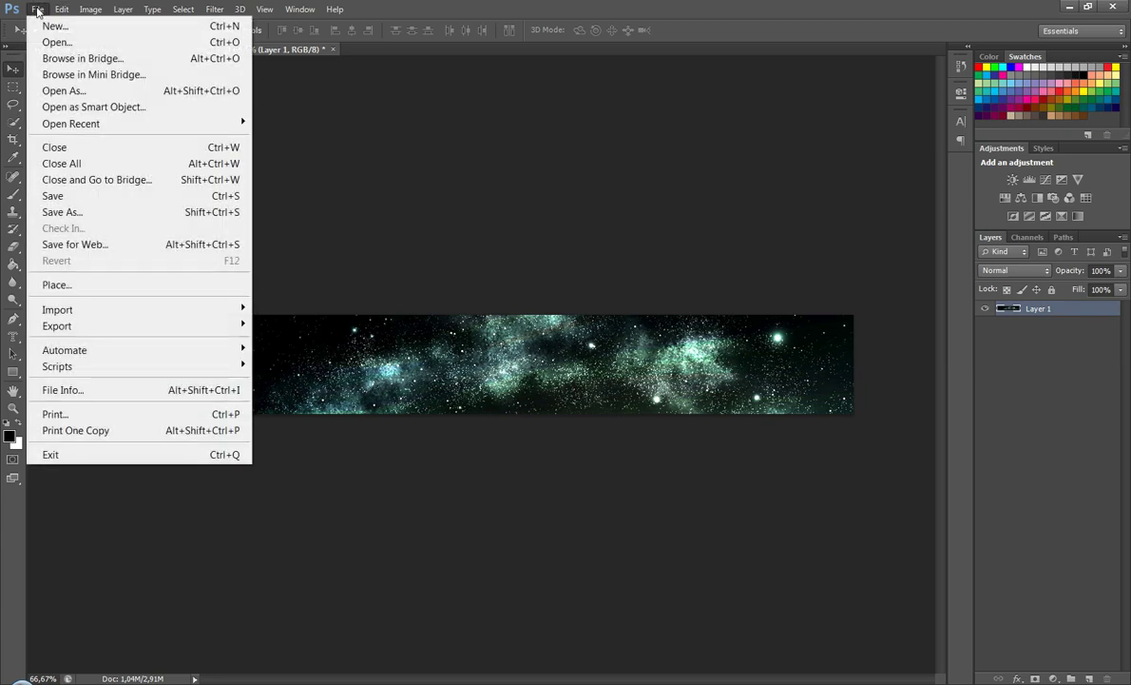
click(52, 42)
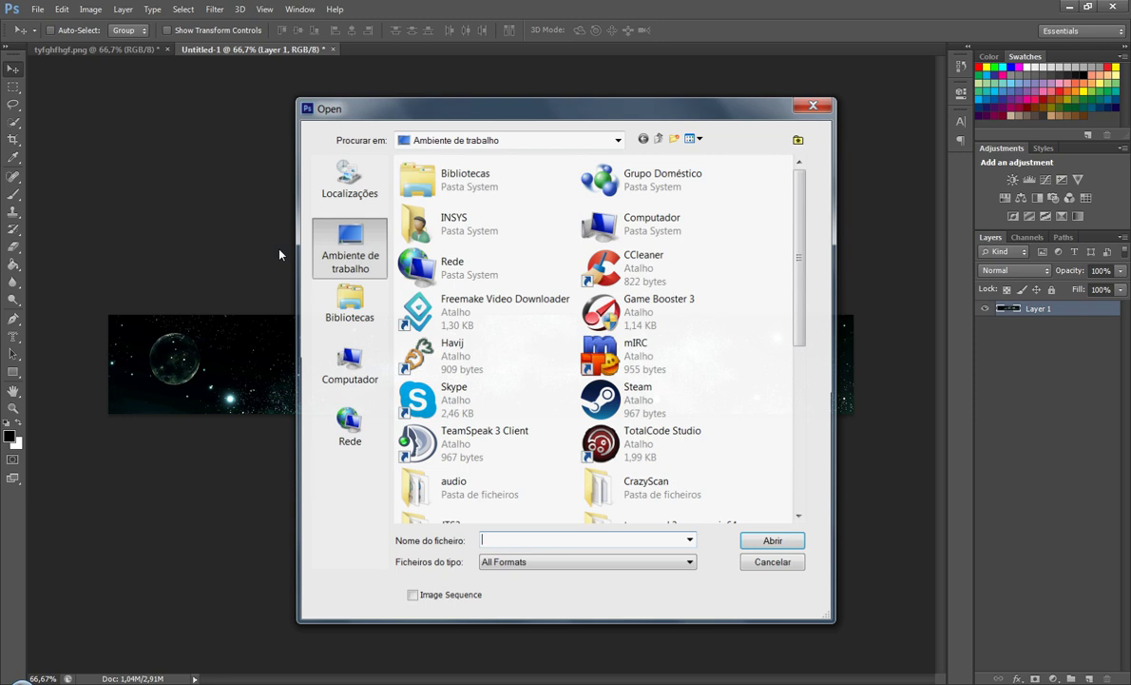
double_click(454, 228)
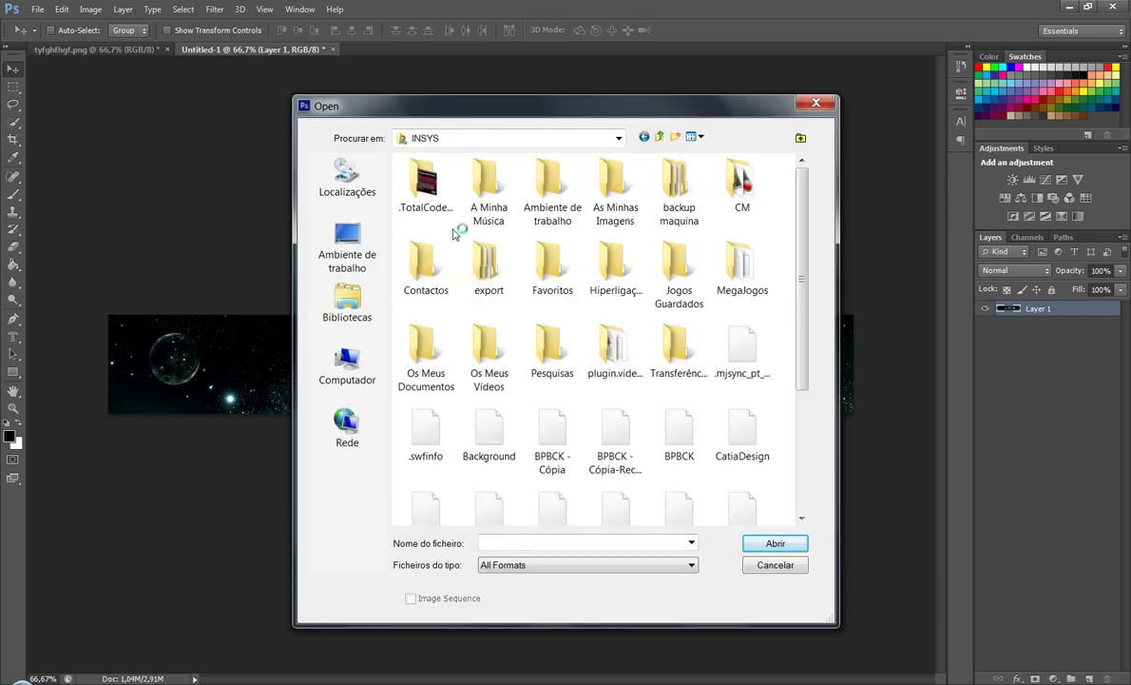
double_click(614, 201)
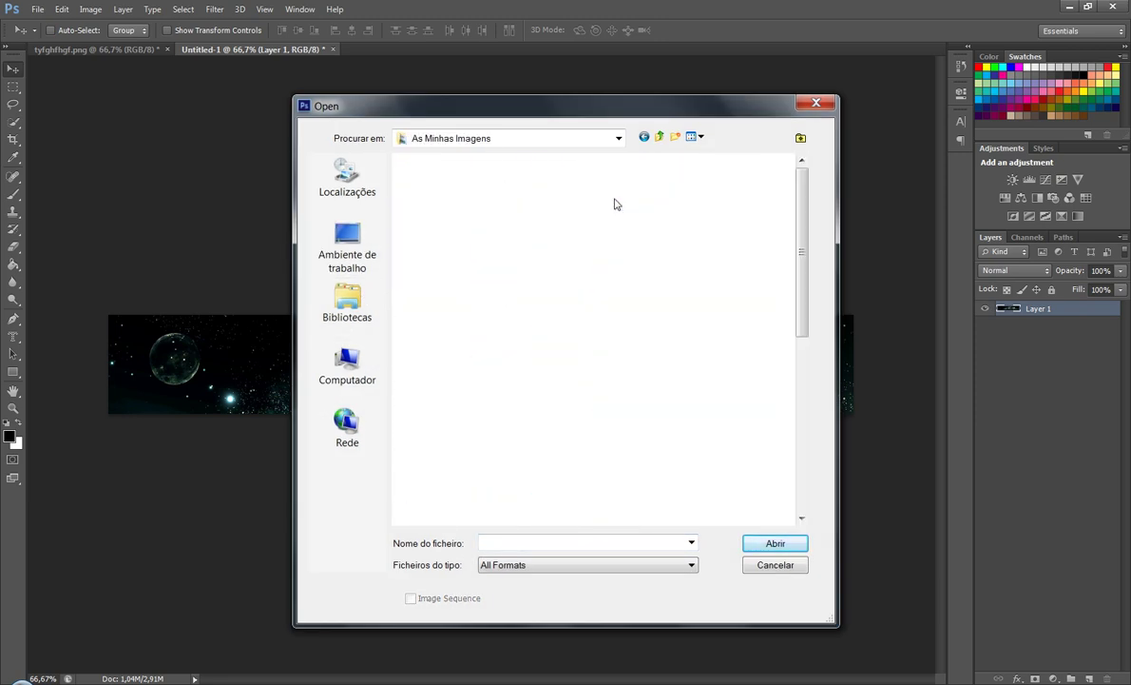
double_click(620, 352)
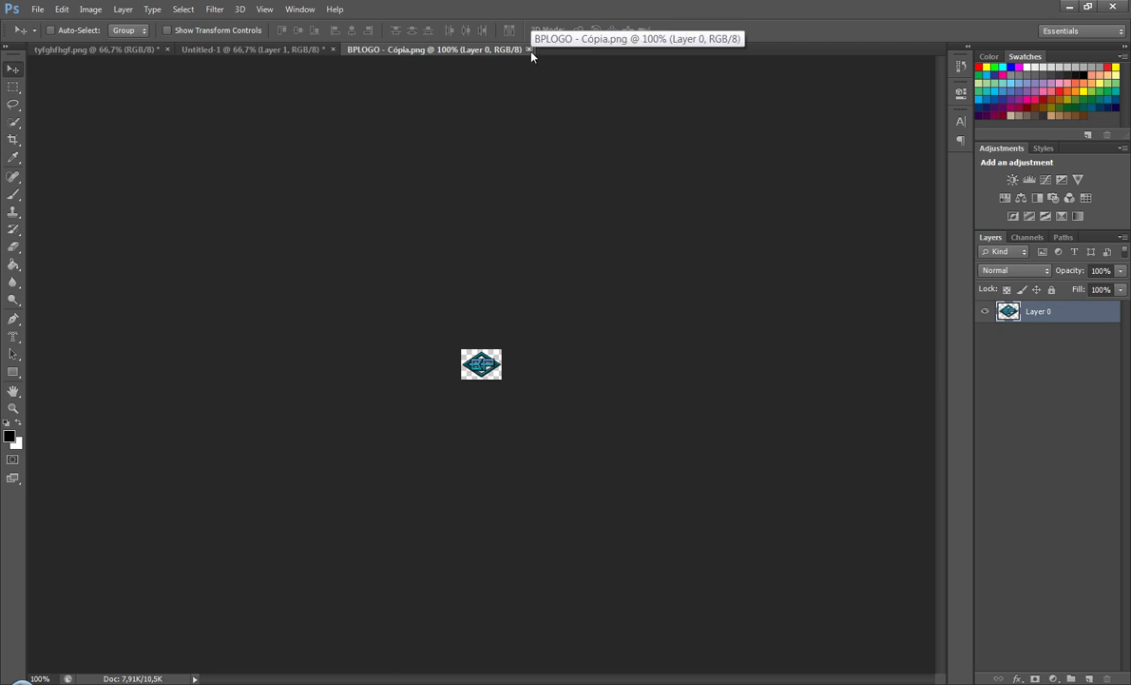
click(529, 50)
Open the larger BPLOGO.png from the same folder
click(37, 9)
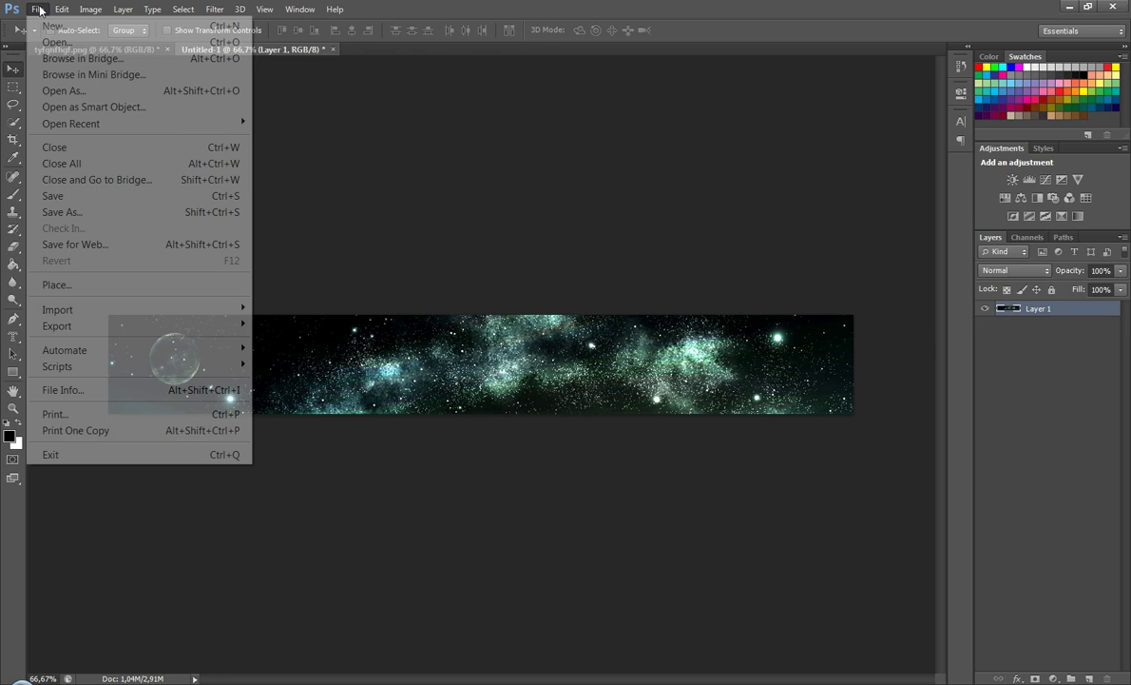
click(46, 43)
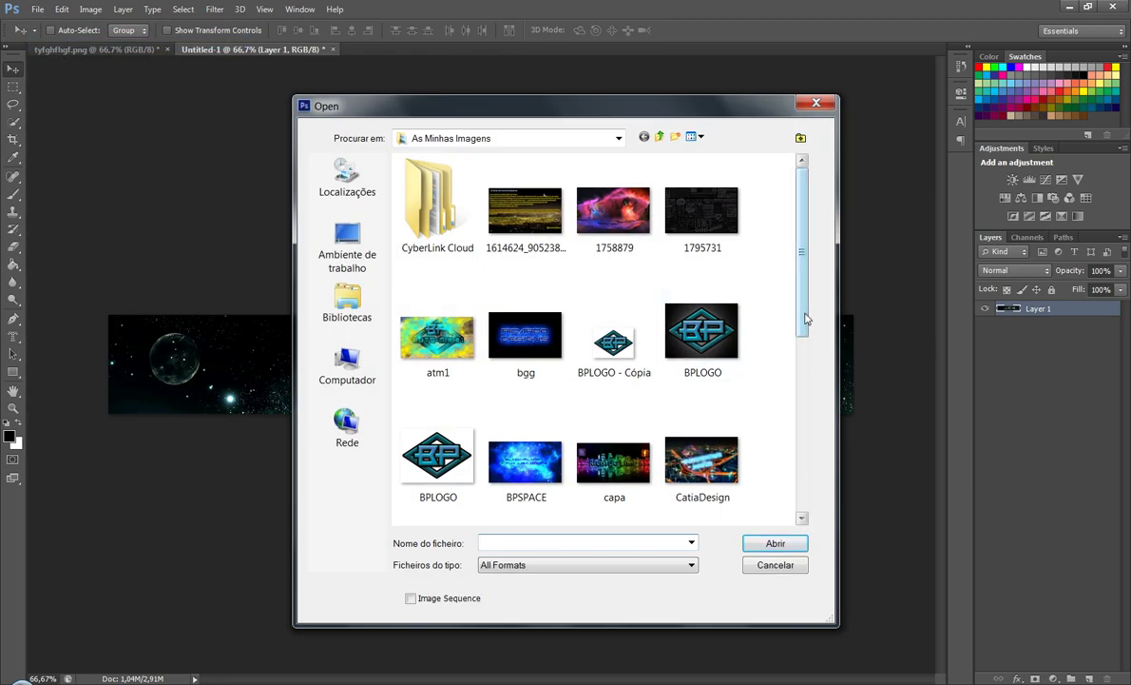
scroll(806, 318, down, 1)
double_click(471, 426)
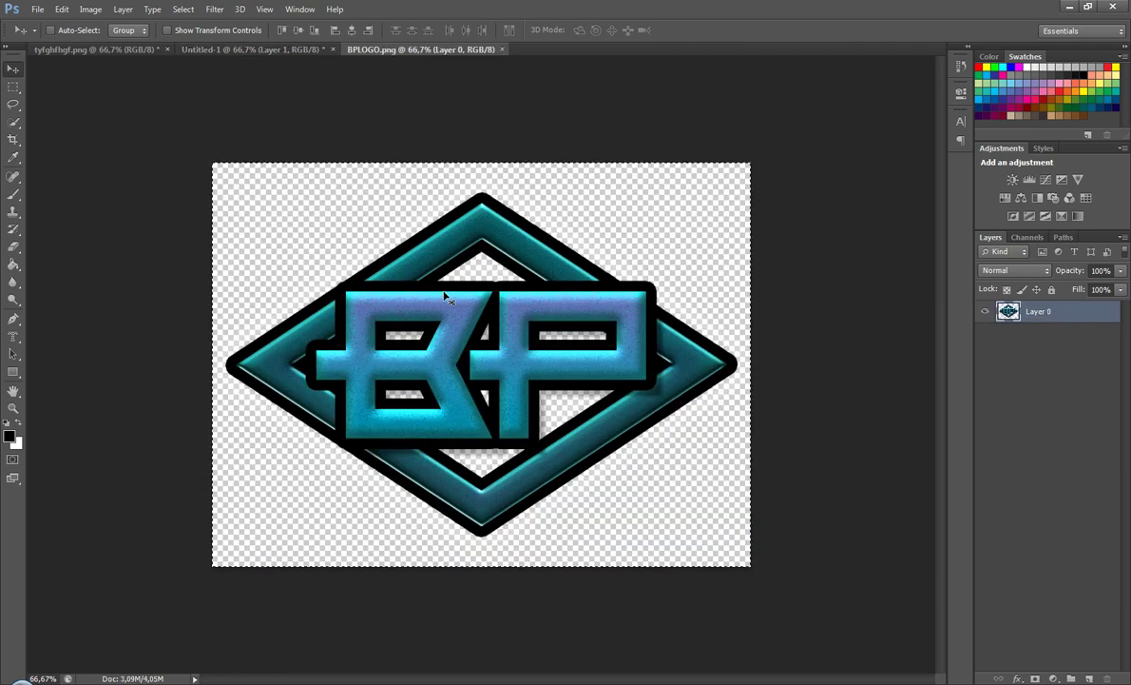
Drag the BP logo into Untitled-1, scale it to banner height, and move it to the right end
drag(444, 295, 422, 327)
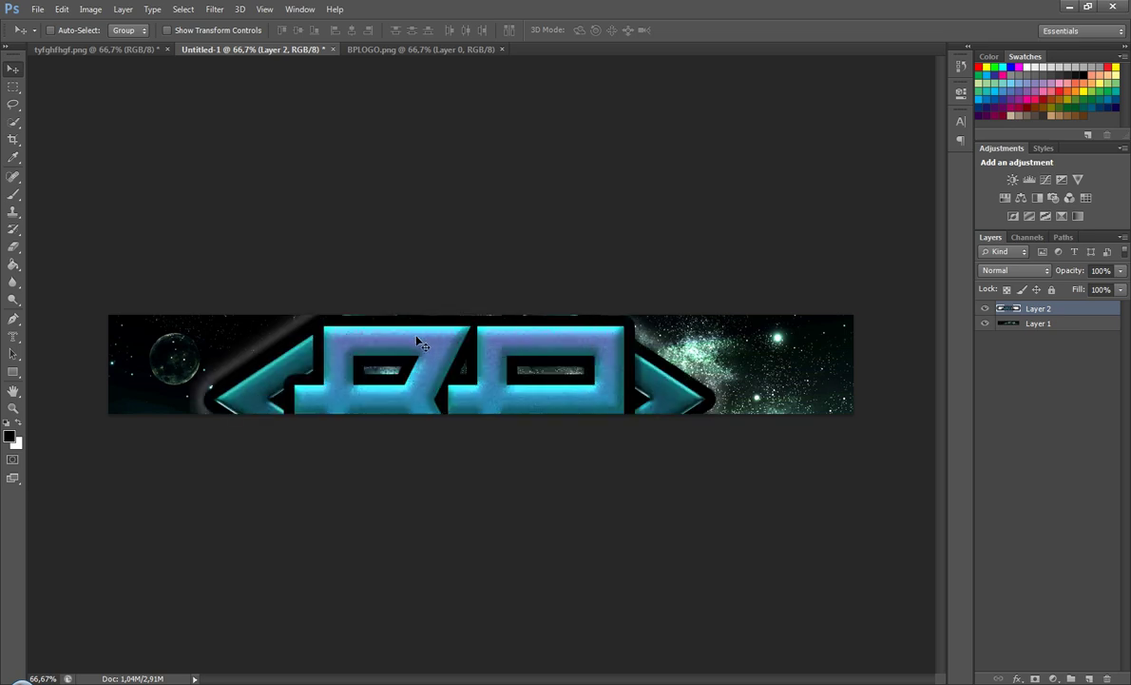
key(ctrl+t)
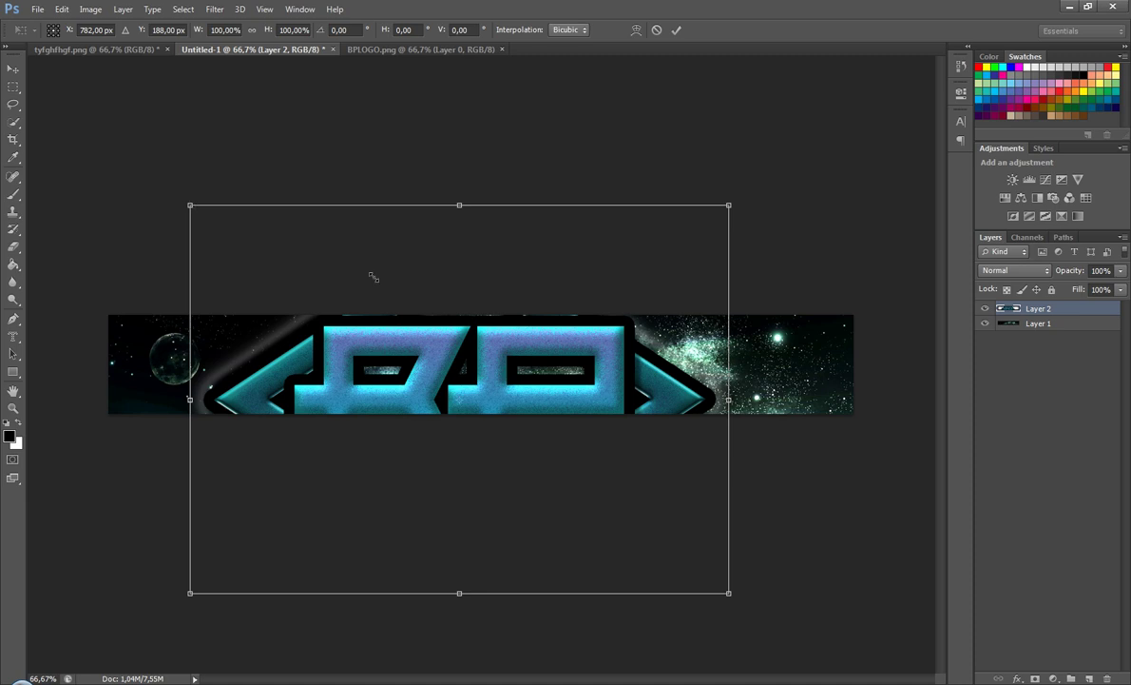
drag(374, 277, 524, 435)
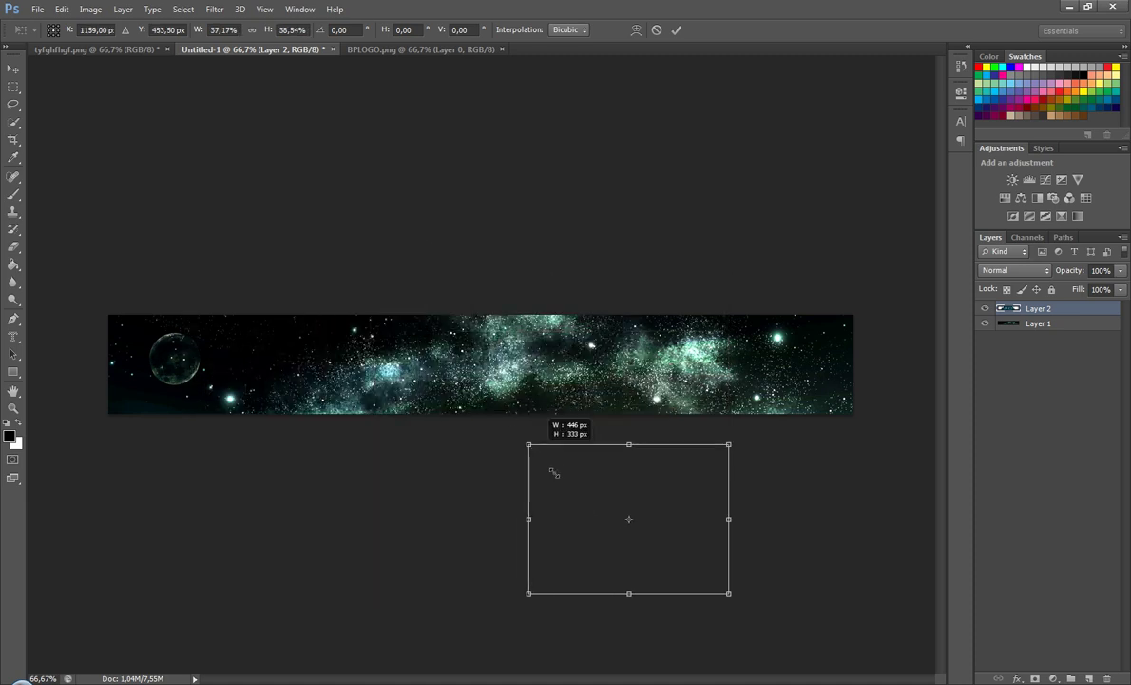
drag(554, 472, 590, 511)
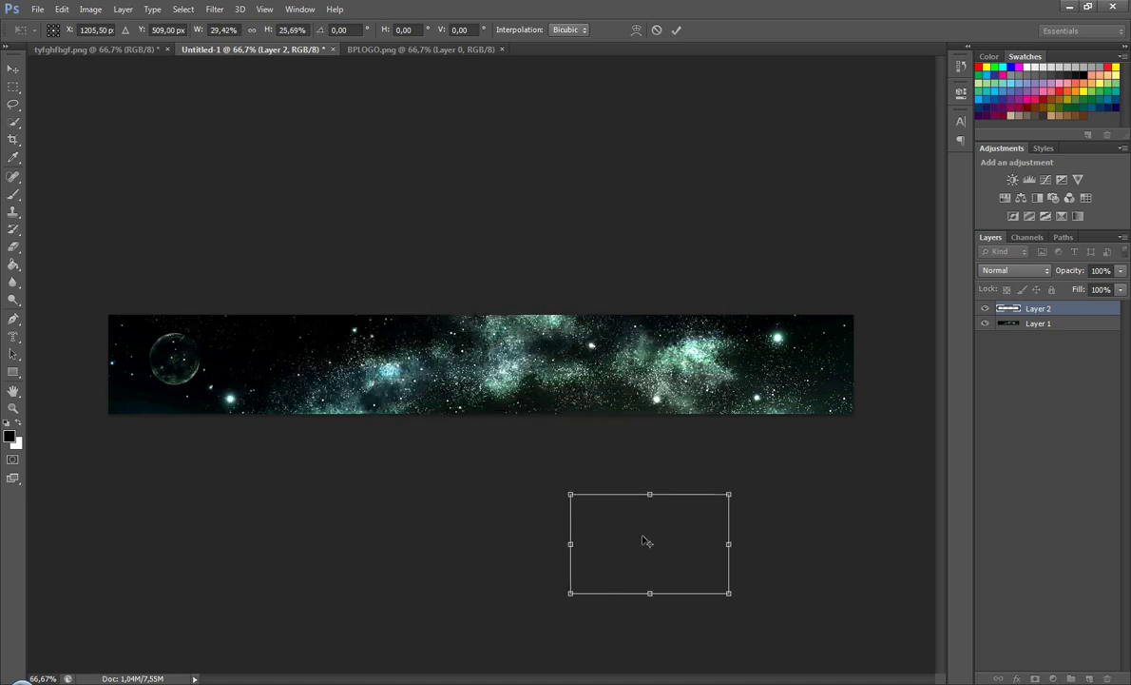
drag(644, 541, 678, 365)
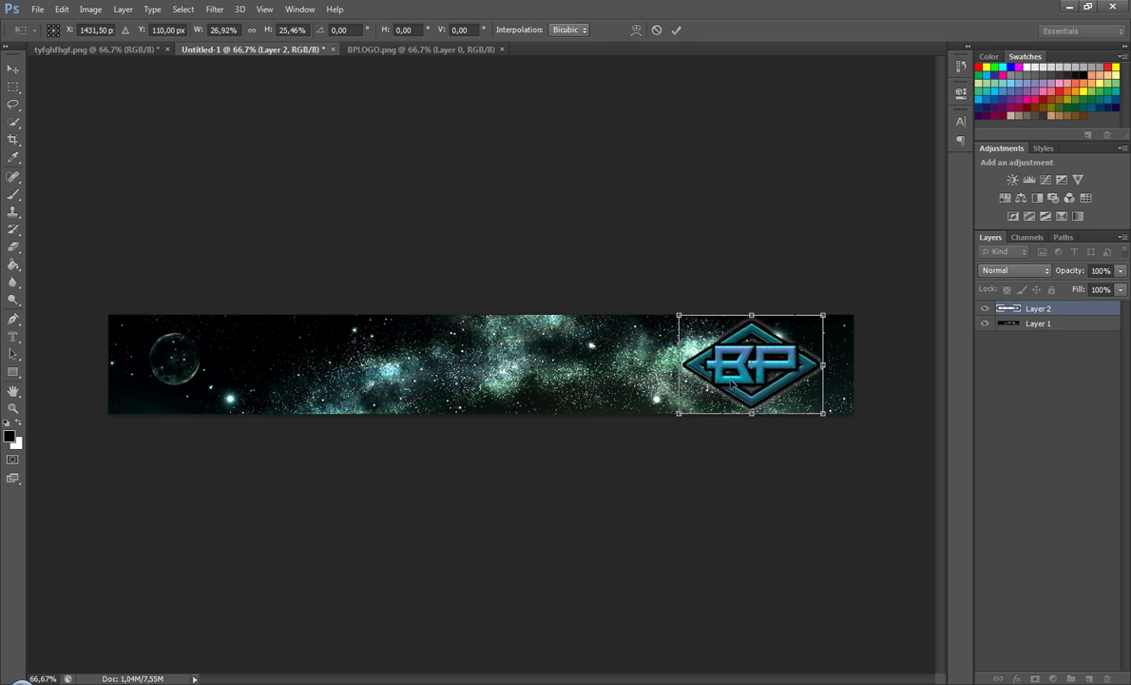
drag(749, 381, 778, 381)
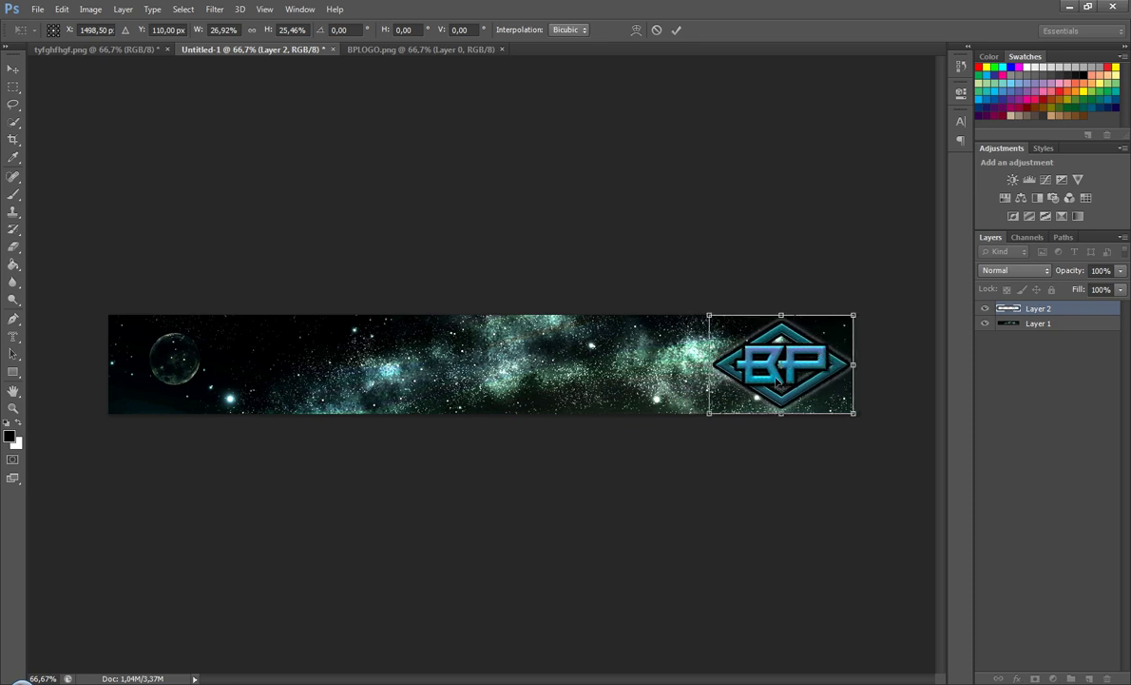
click(679, 31)
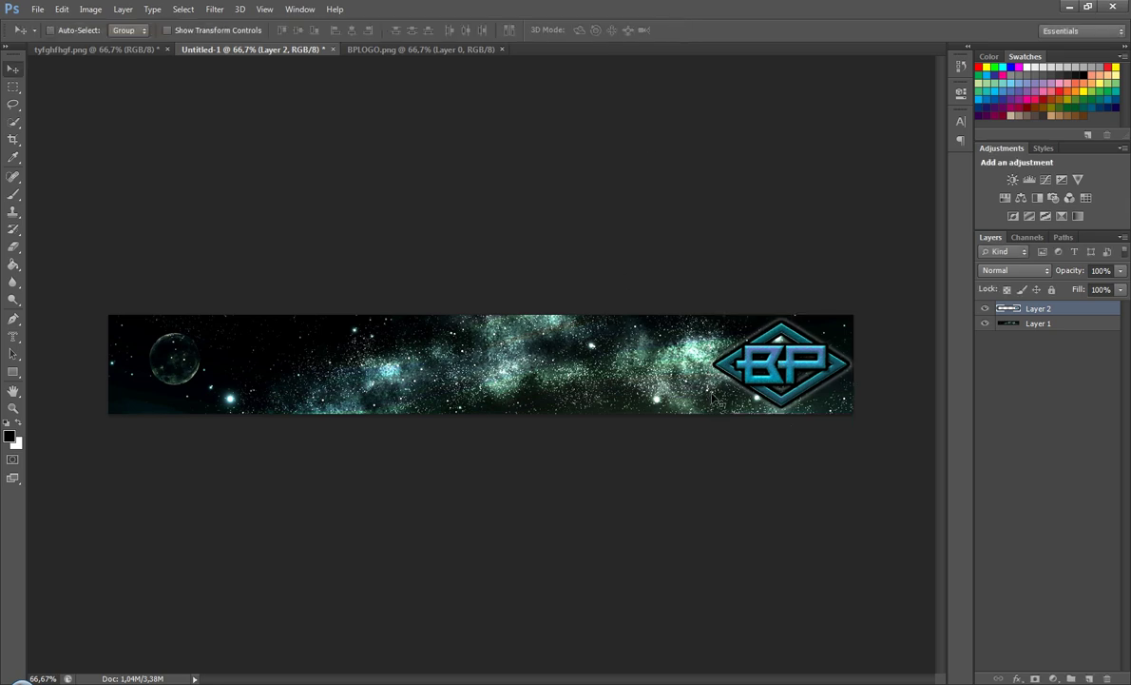
Select Layer 2 and open its Blending Options
right_click(759, 379)
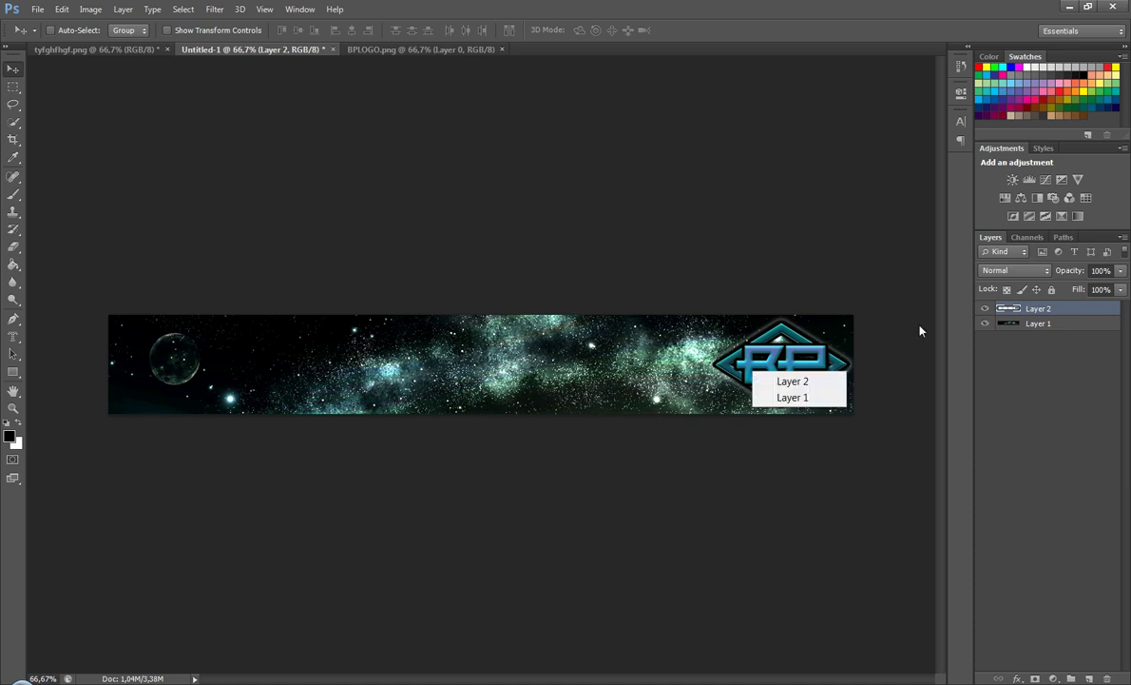
click(1062, 311)
right_click(1062, 312)
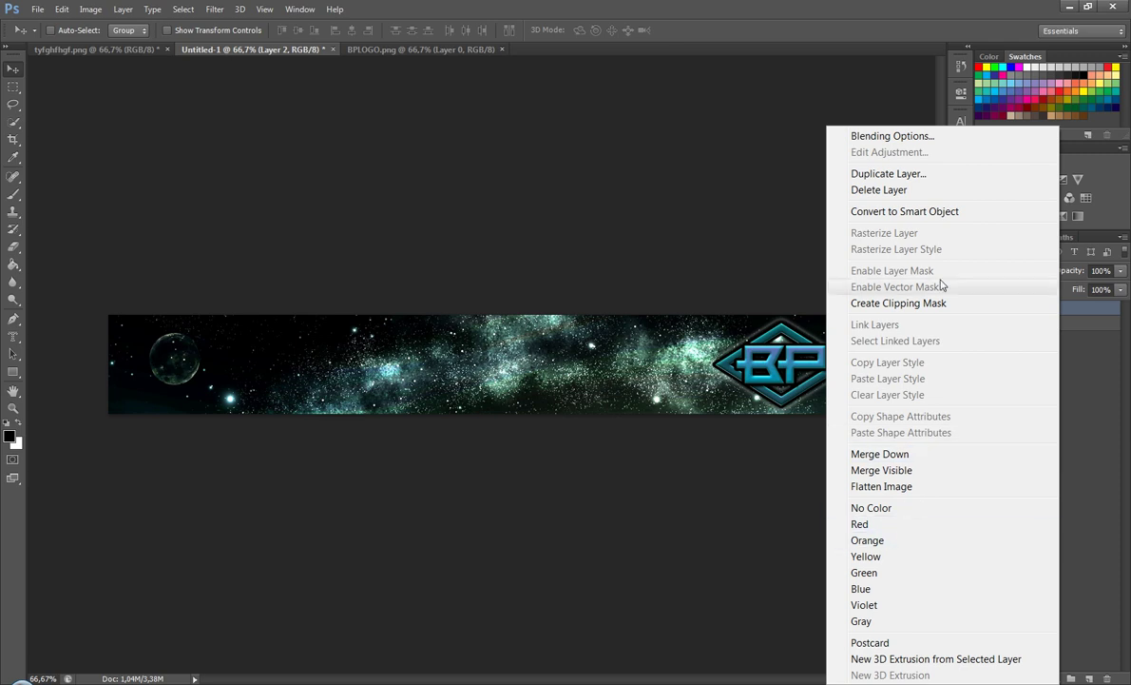
click(948, 143)
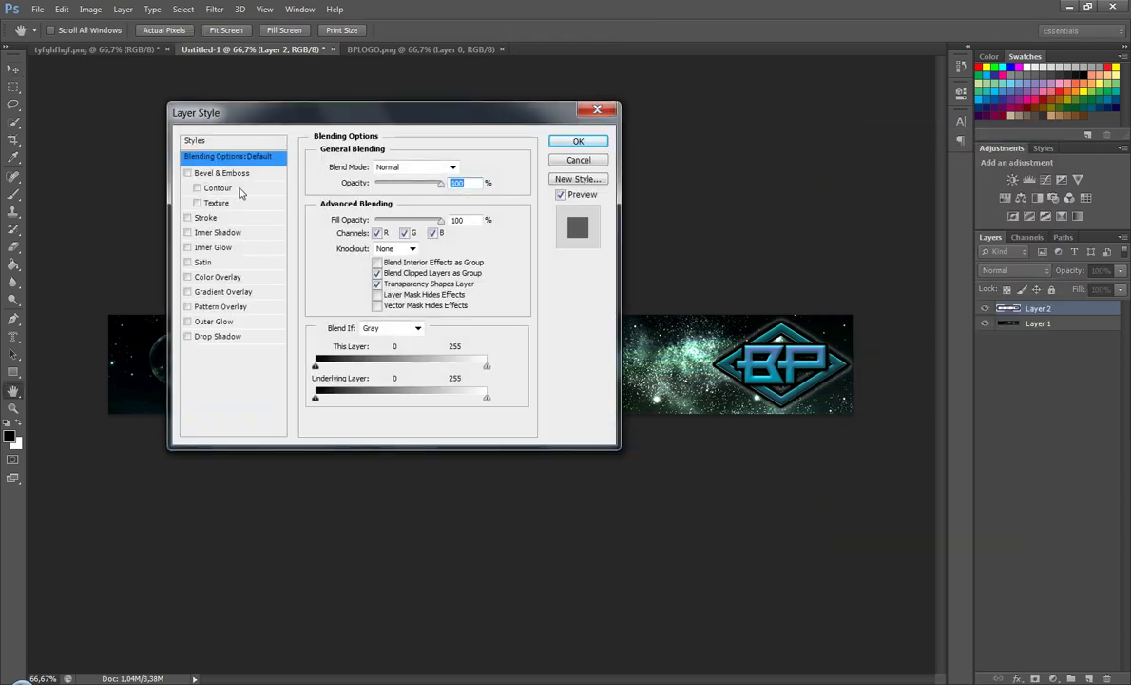
Enable Bevel & Emboss without Contour, add Texture at 77% scale, and apply it
click(243, 175)
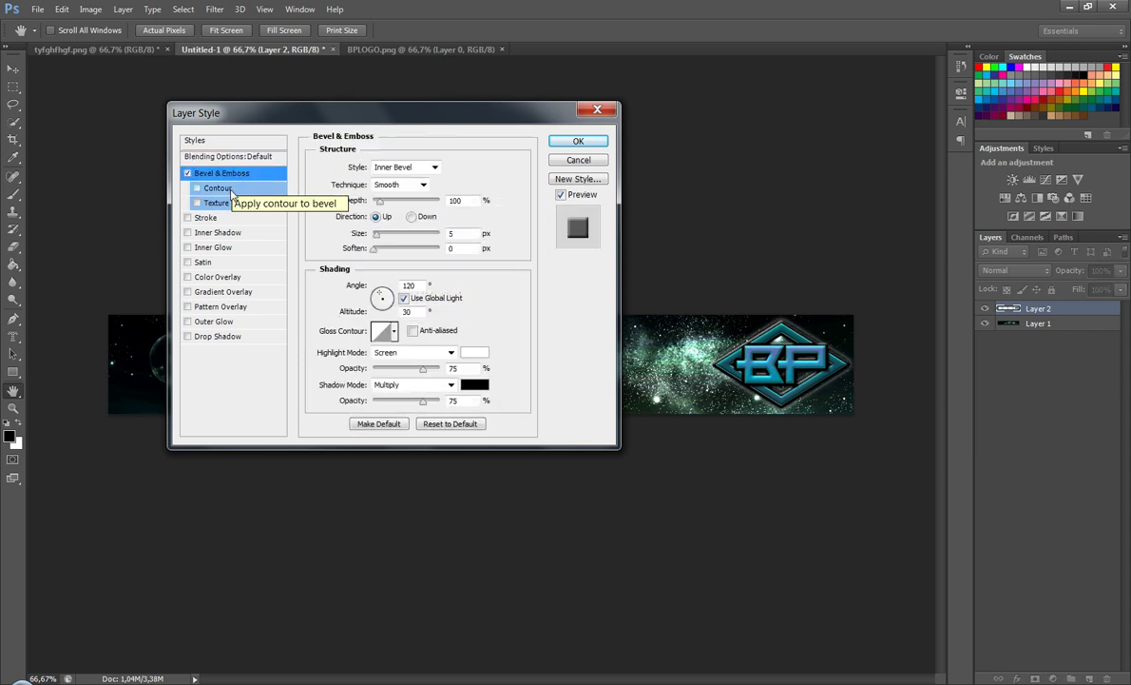
click(226, 190)
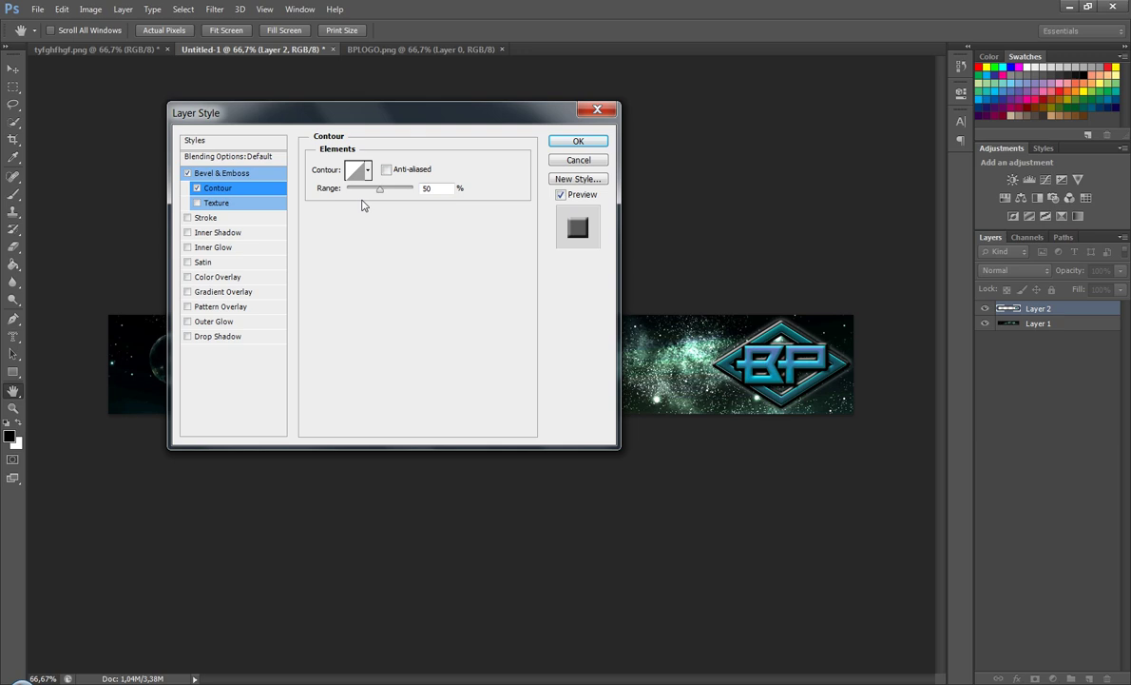
click(197, 188)
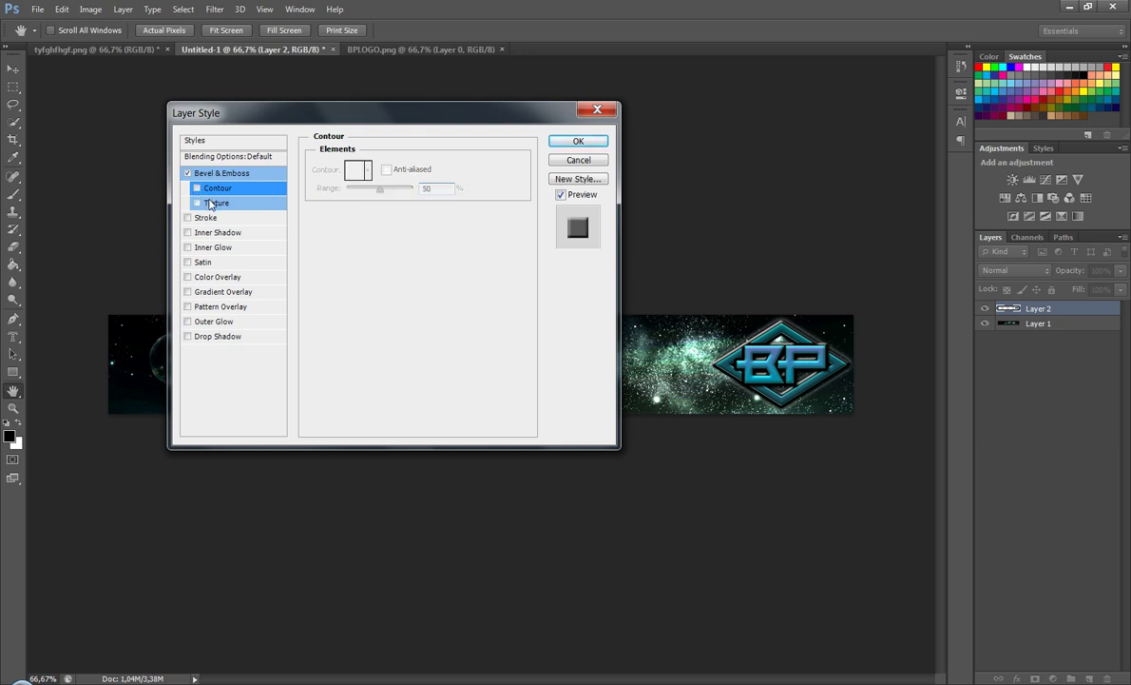
click(211, 203)
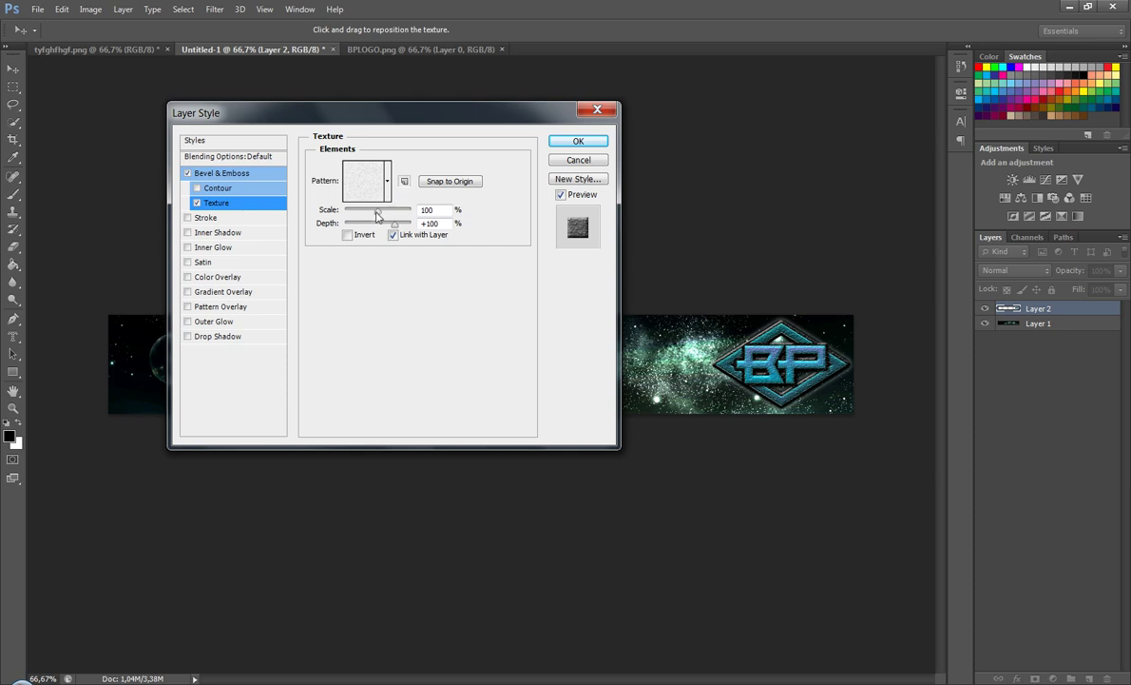
drag(377, 215, 378, 216)
click(569, 141)
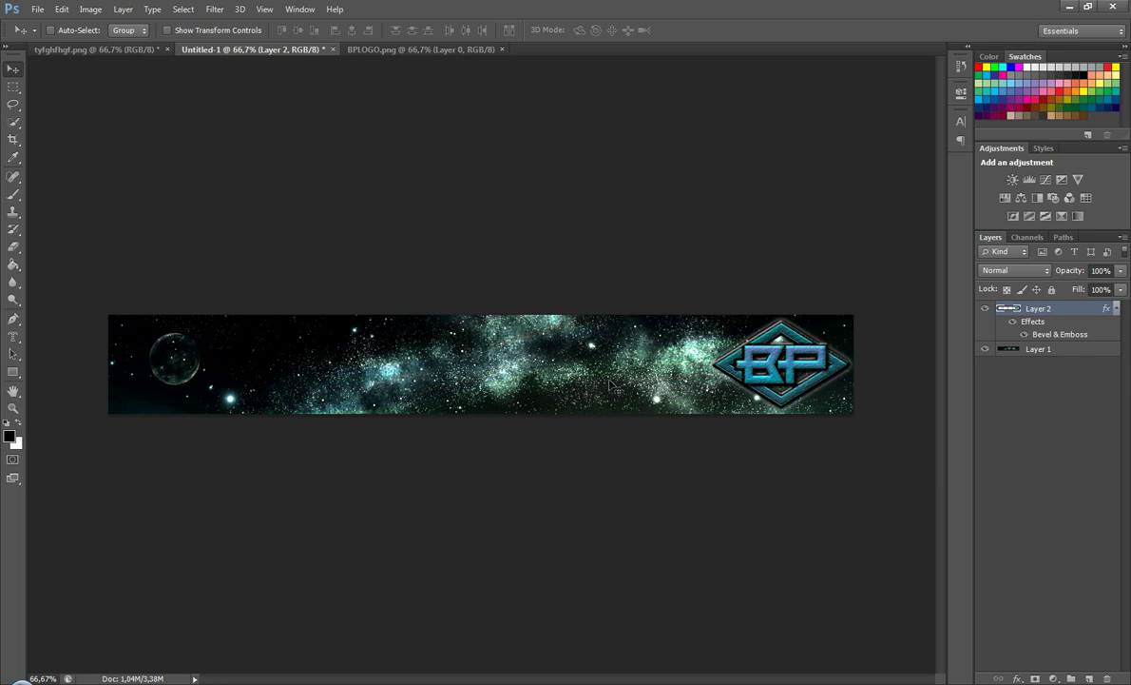
Save Untitled-1 as a PNG named chat in the Ambiente de trabalho desktop folder
click(38, 9)
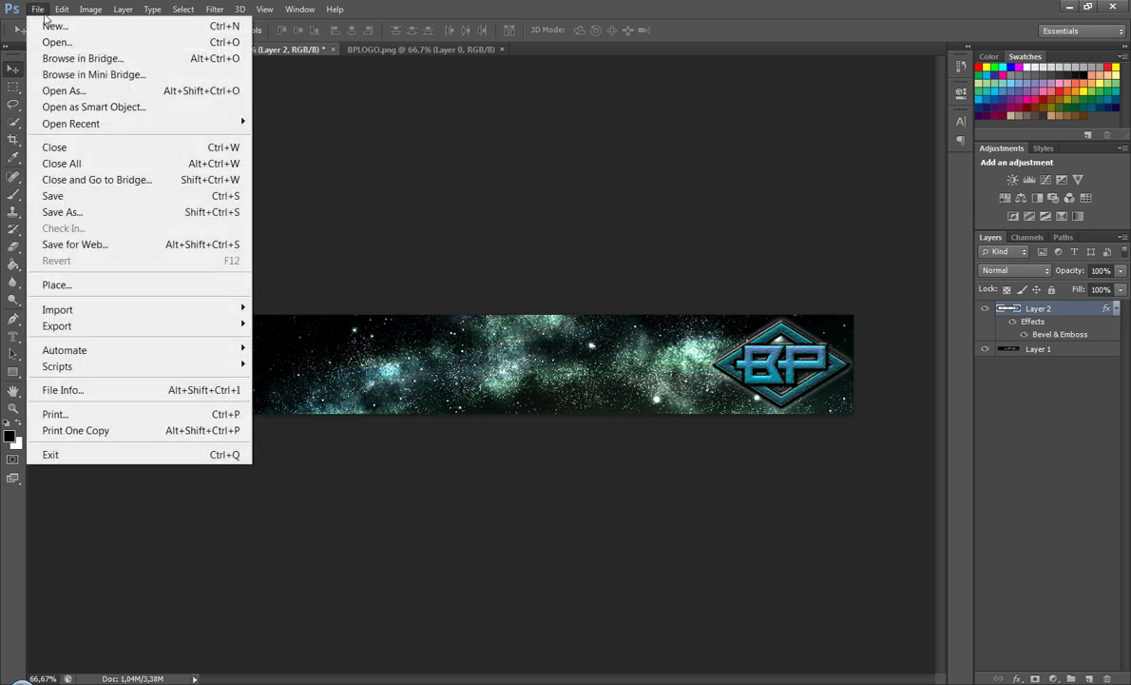
click(129, 213)
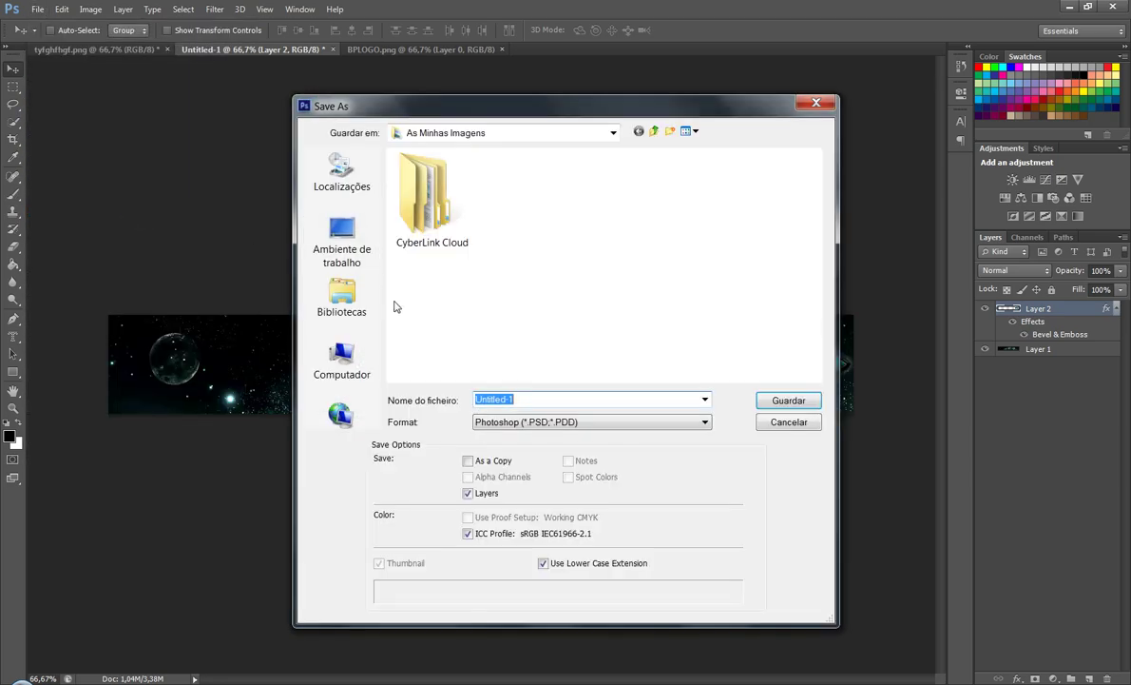
click(341, 243)
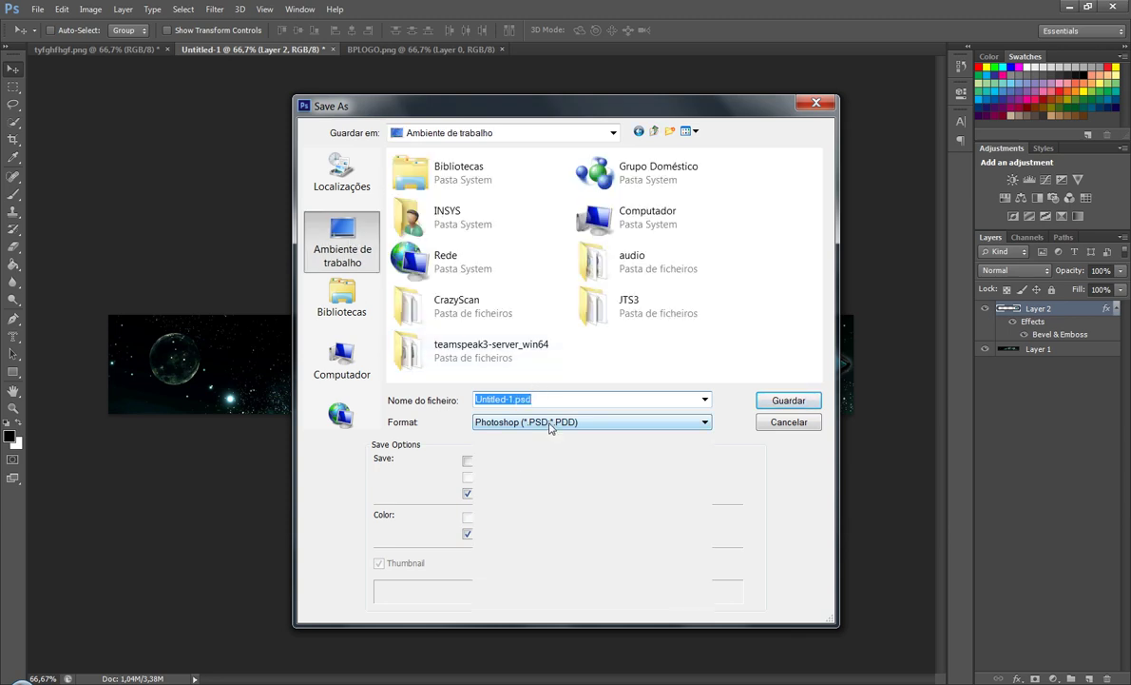
click(542, 421)
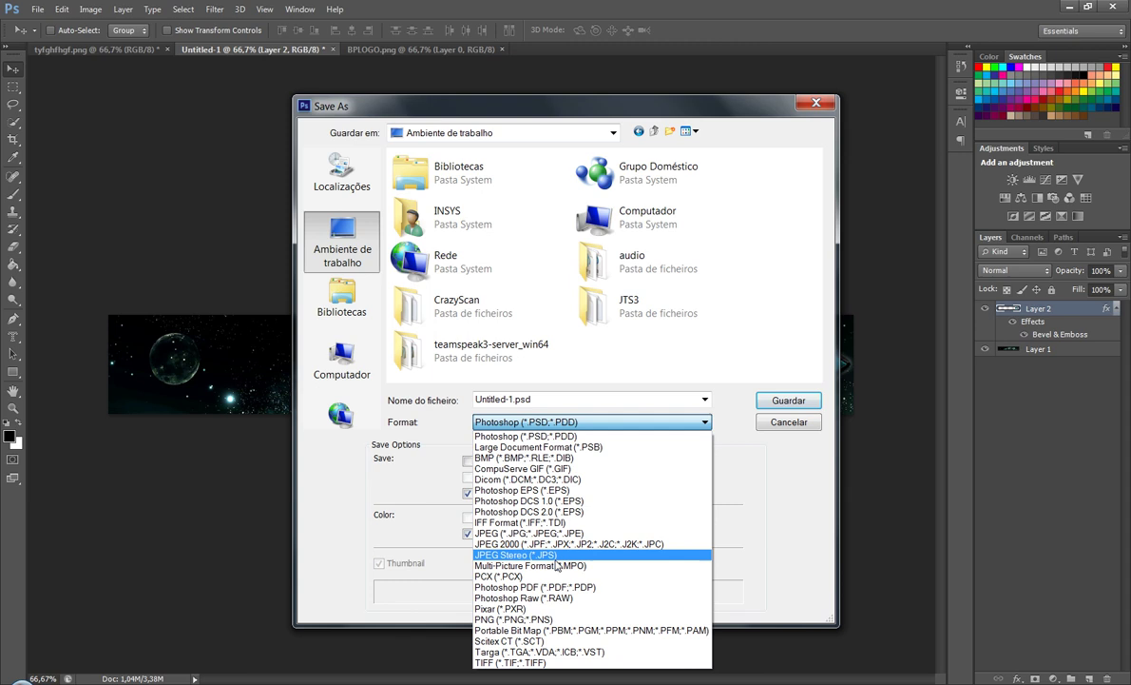
click(550, 620)
double_click(582, 397)
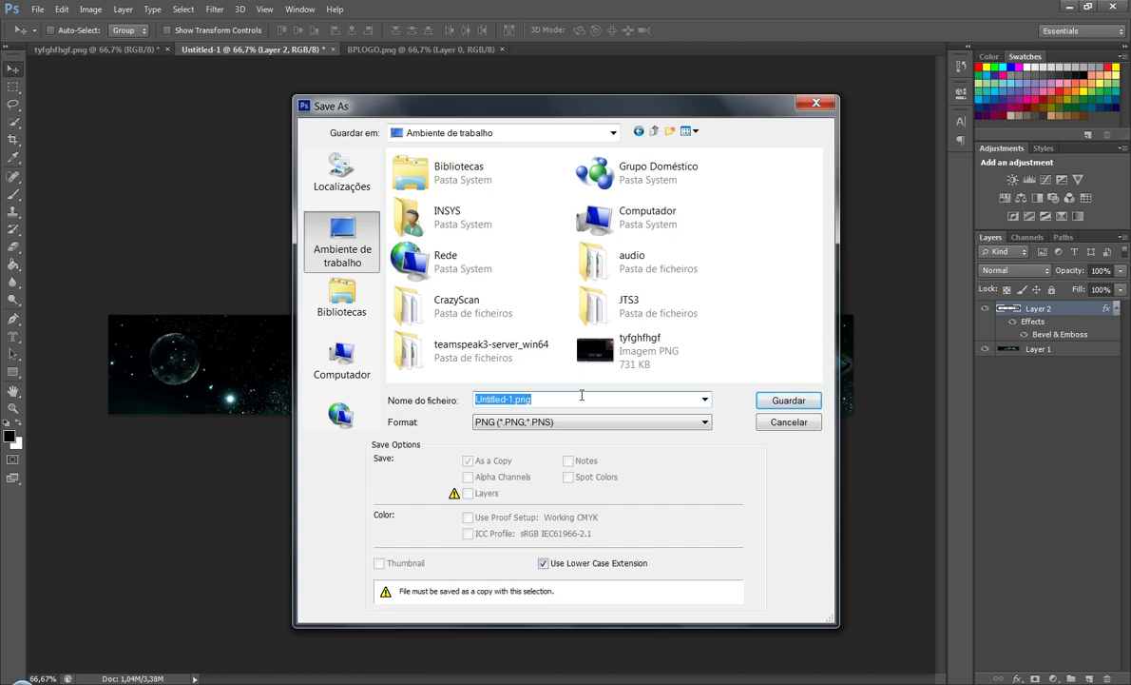
text(chat)
key(Return)
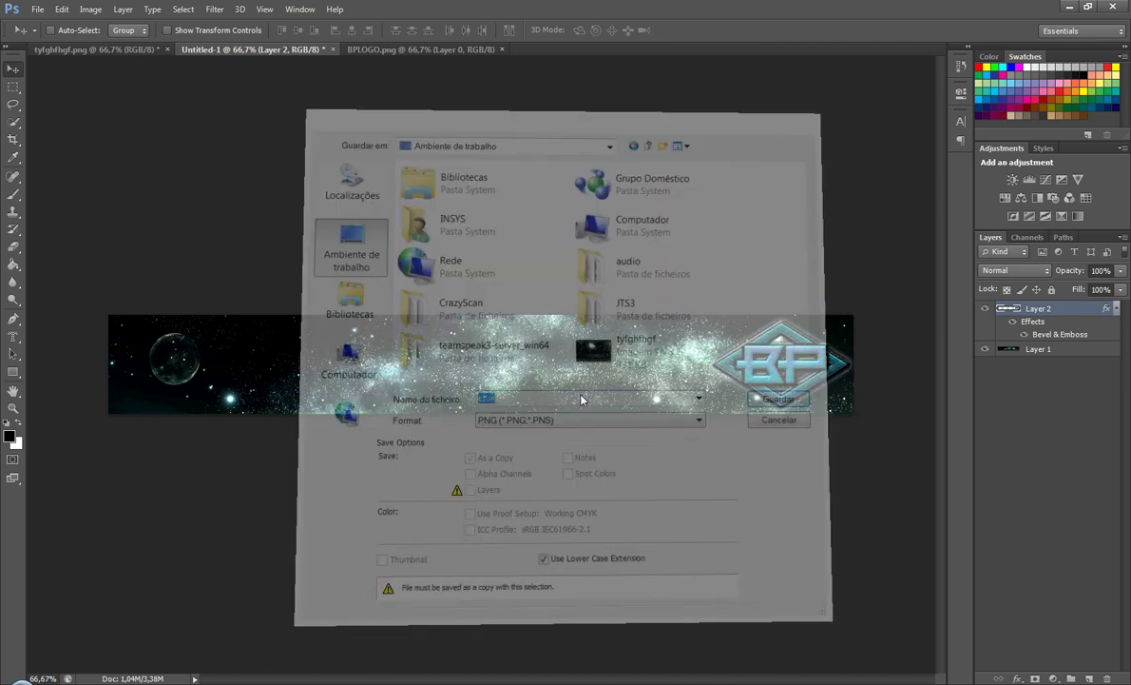
Accept the PNG options, then preview chat in Windows Photo Viewer and close it
click(615, 220)
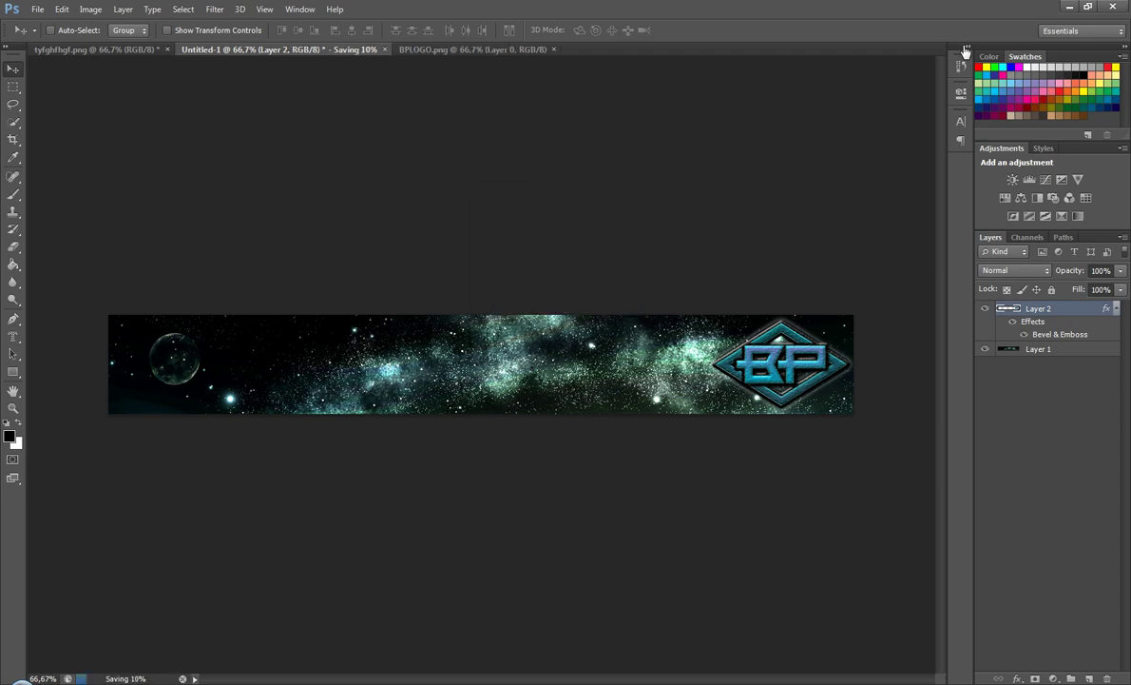
click(1069, 7)
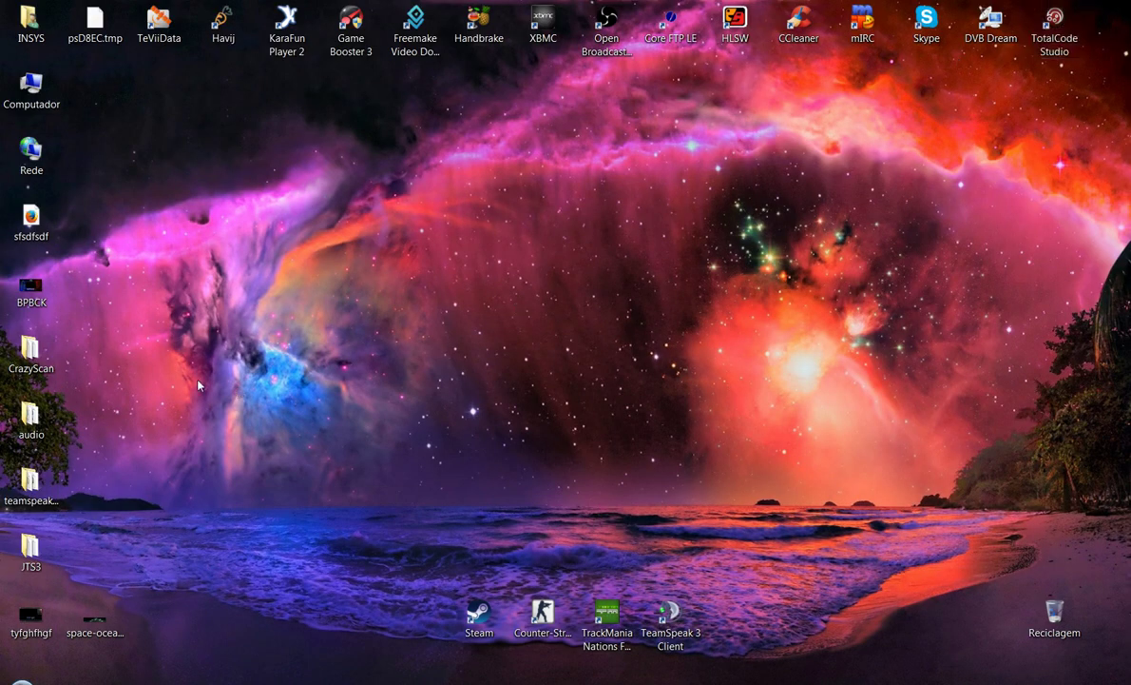
drag(95, 24, 159, 623)
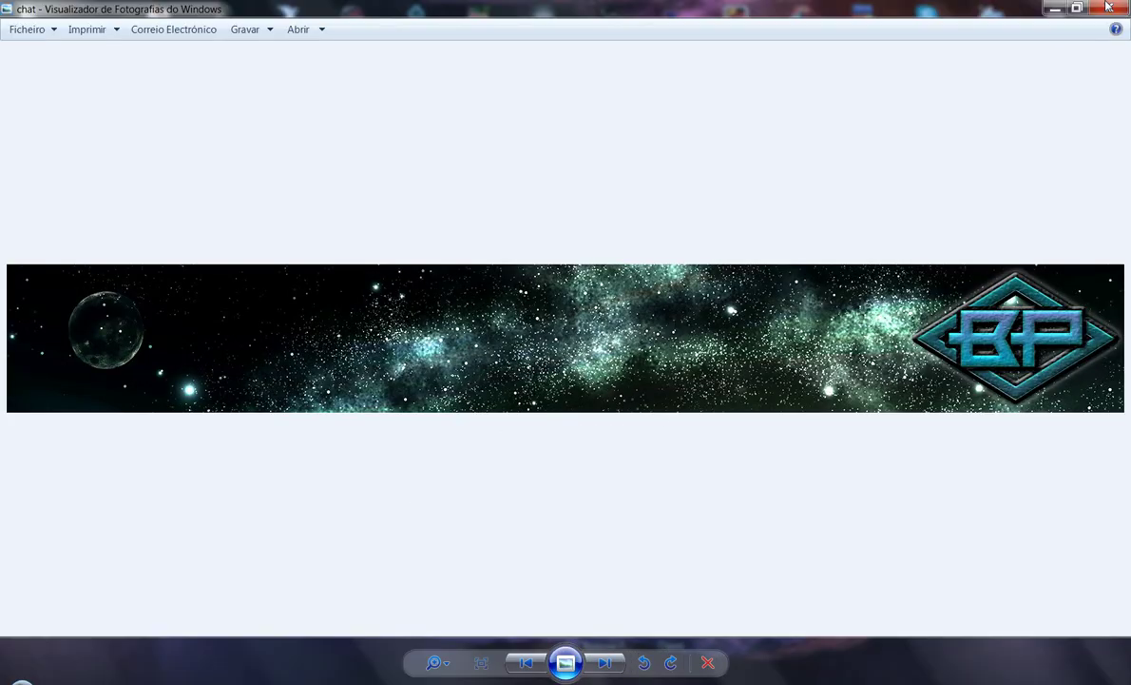
click(1108, 6)
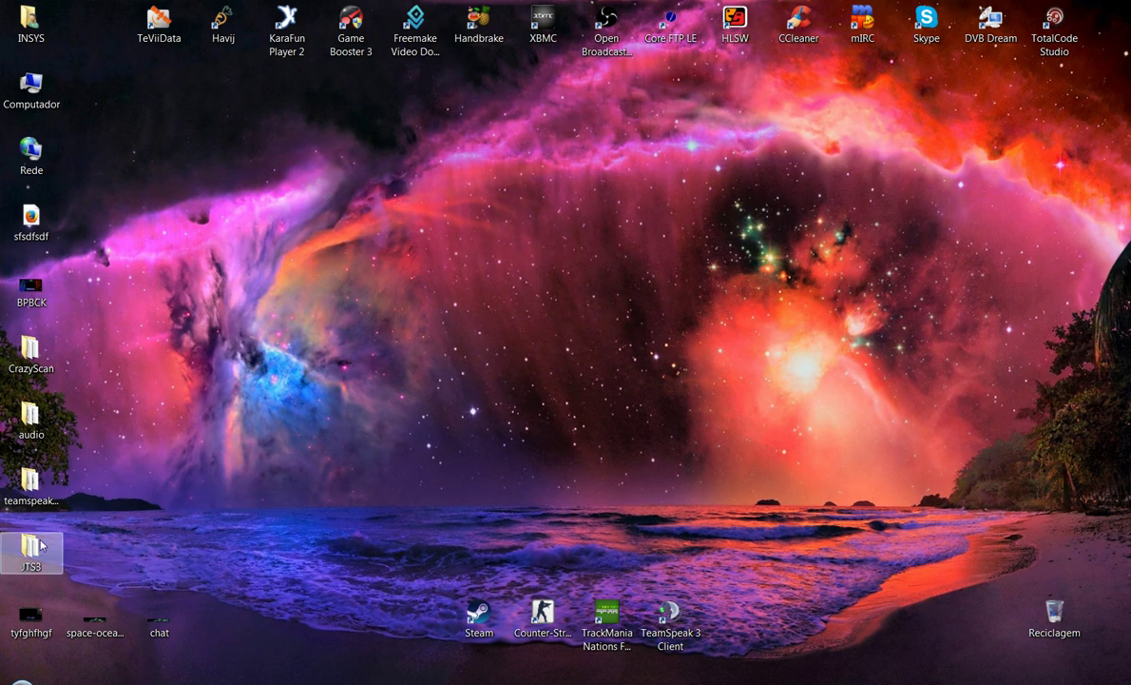
Browse to TeamSpeak 3 Client\styles\Black-Planet, after a look at gfx\Black-Planet
key(alt+Tab)
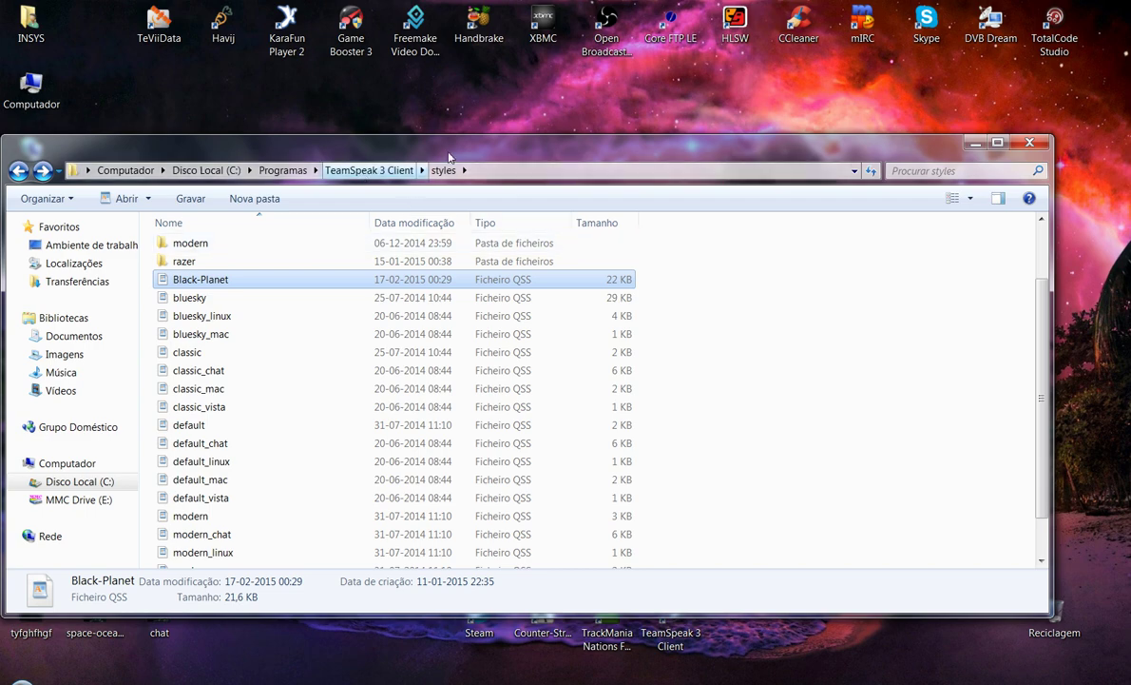
click(366, 169)
double_click(220, 265)
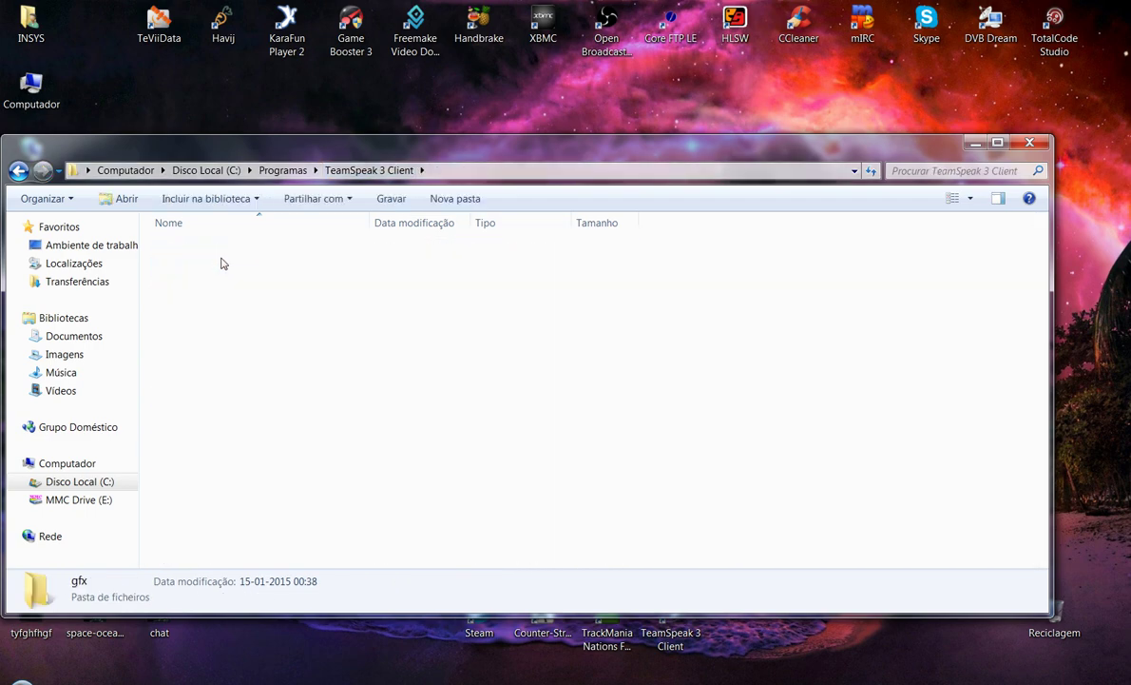
double_click(232, 255)
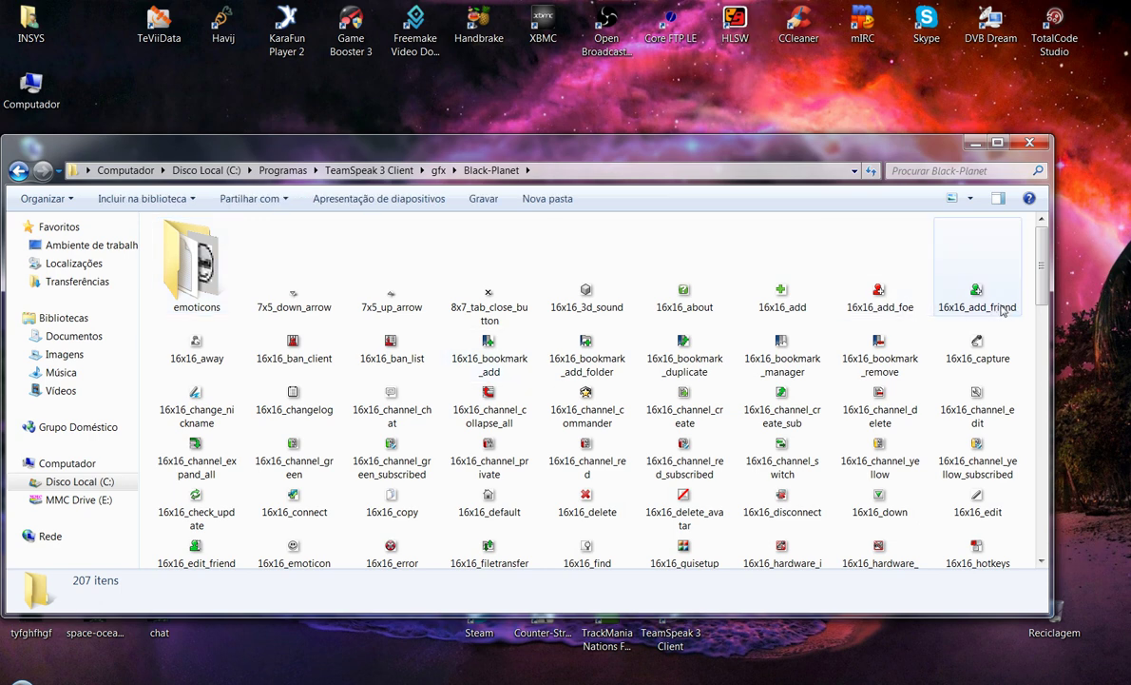
click(371, 170)
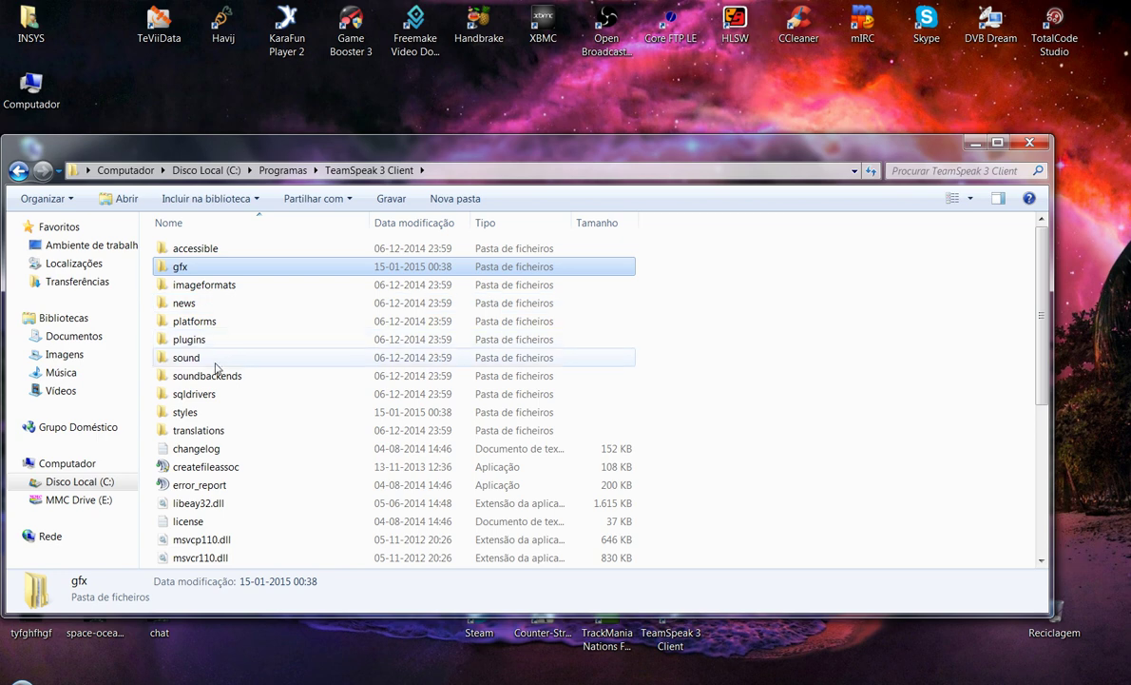
double_click(252, 411)
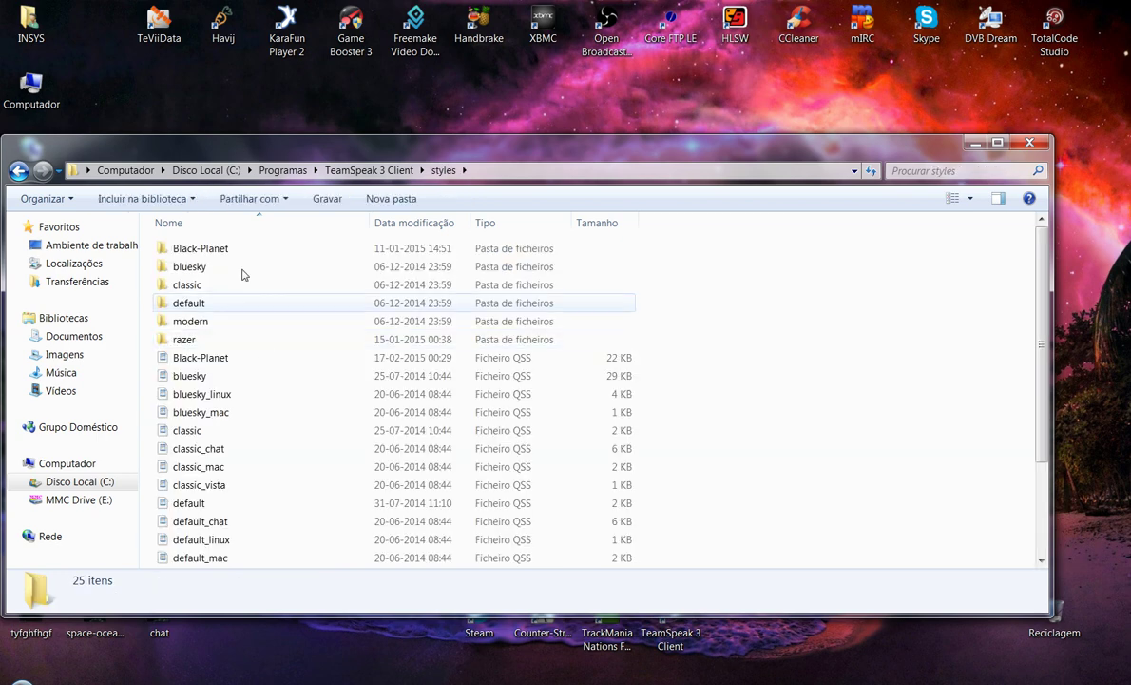
double_click(240, 246)
Delete the old chat_tab image from the Black-Planet styles folder
click(216, 285)
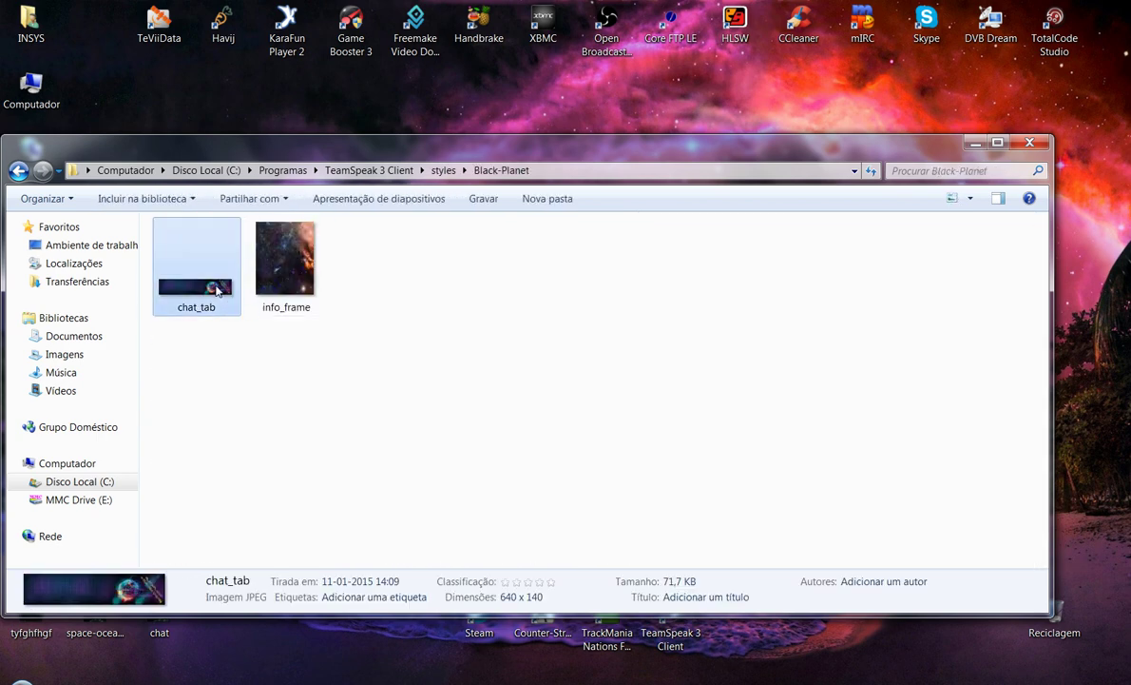
click(214, 306)
key(ctrl+c)
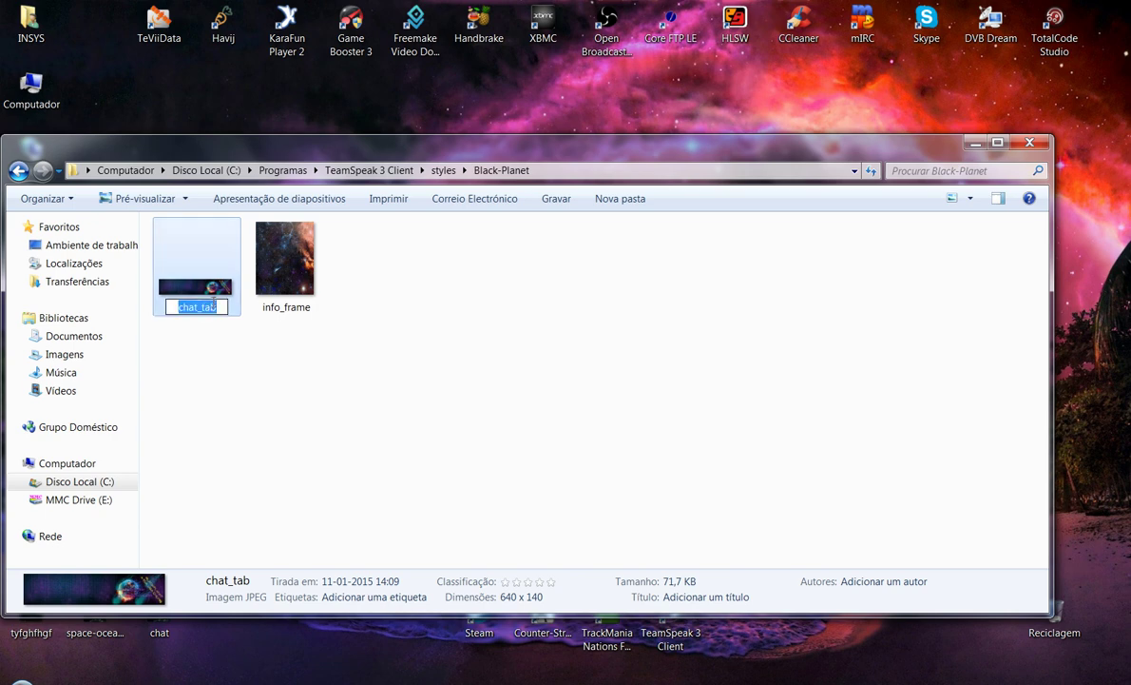
click(265, 369)
click(208, 296)
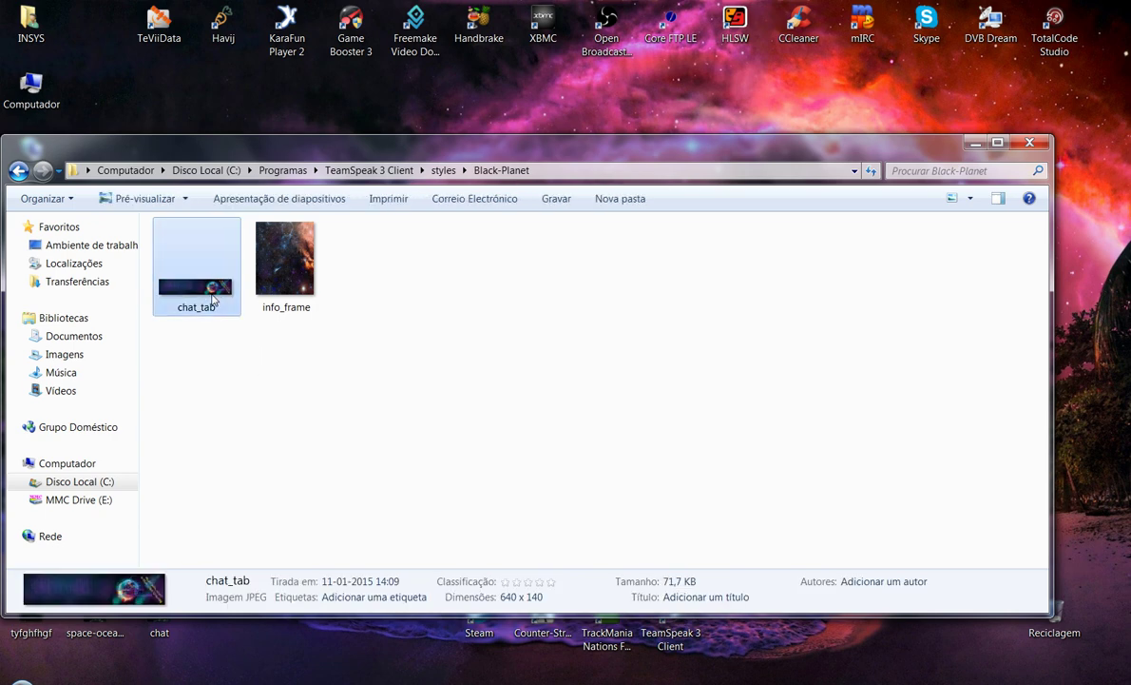
key(Delete)
key(Return)
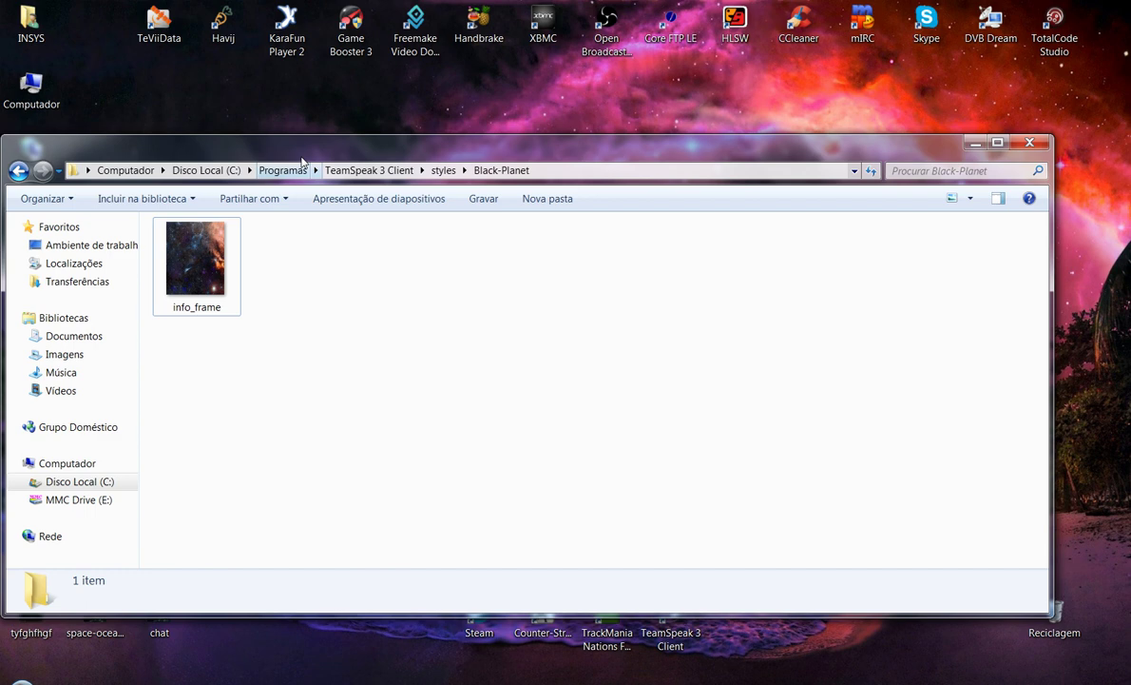
Rename the desktop chat image to chat_tab and move it into the Black-Planet styles folder
drag(306, 156, 359, 136)
click(153, 616)
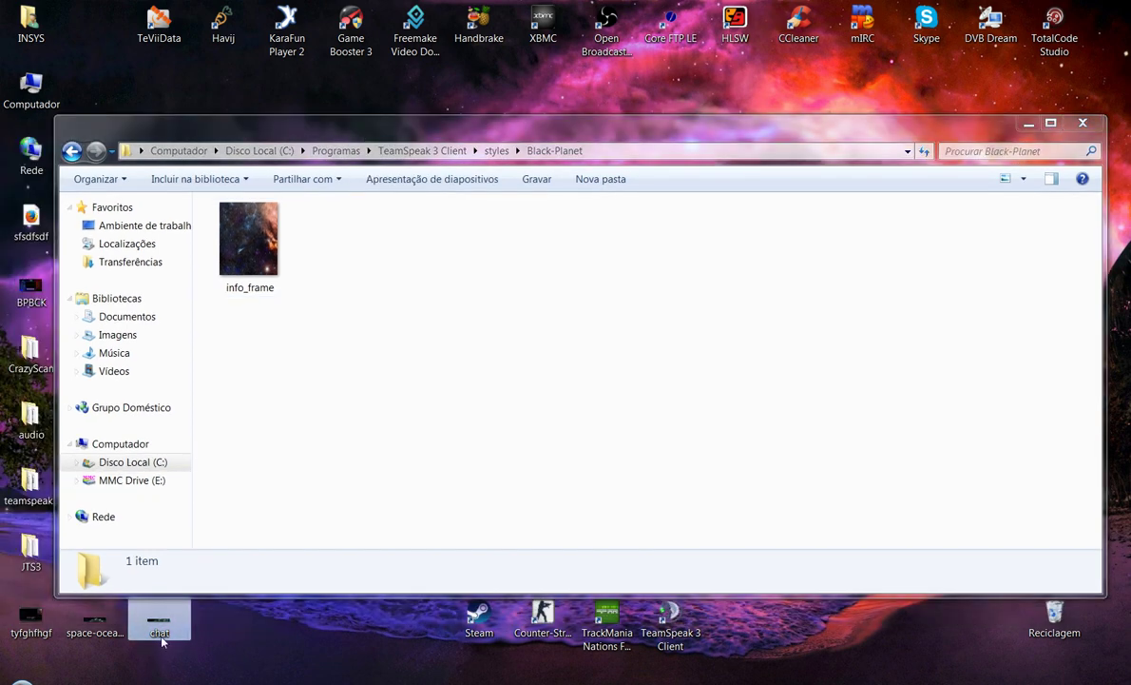
key(F2)
key(ctrl+v)
key(Return)
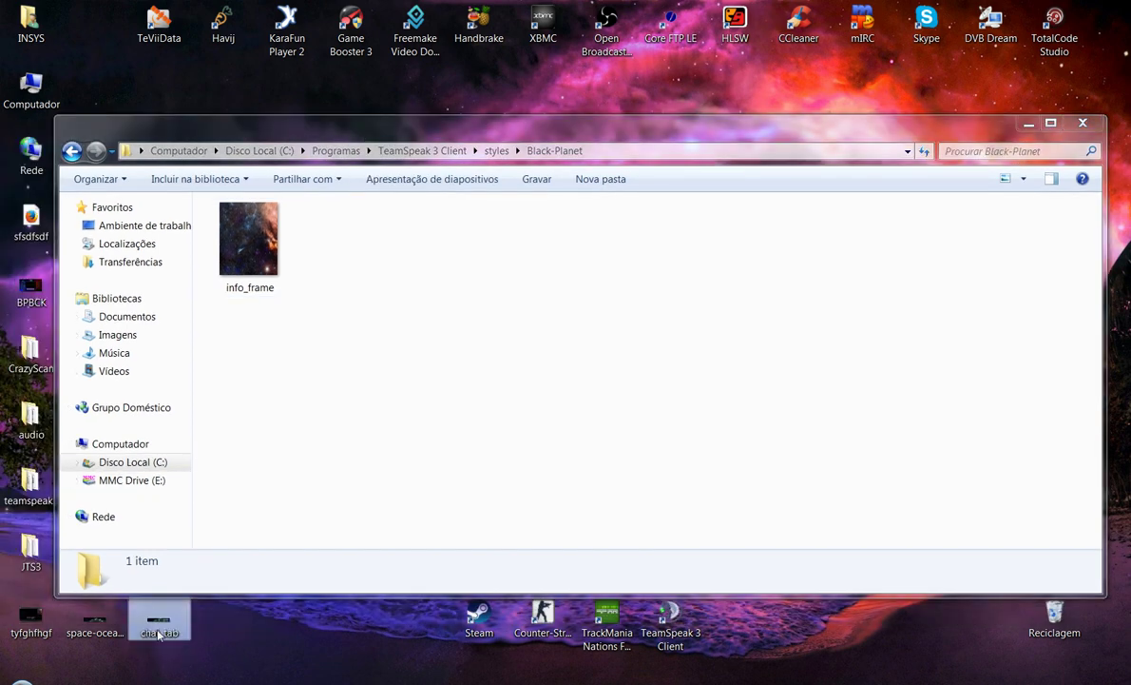
drag(157, 616, 387, 391)
click(390, 390)
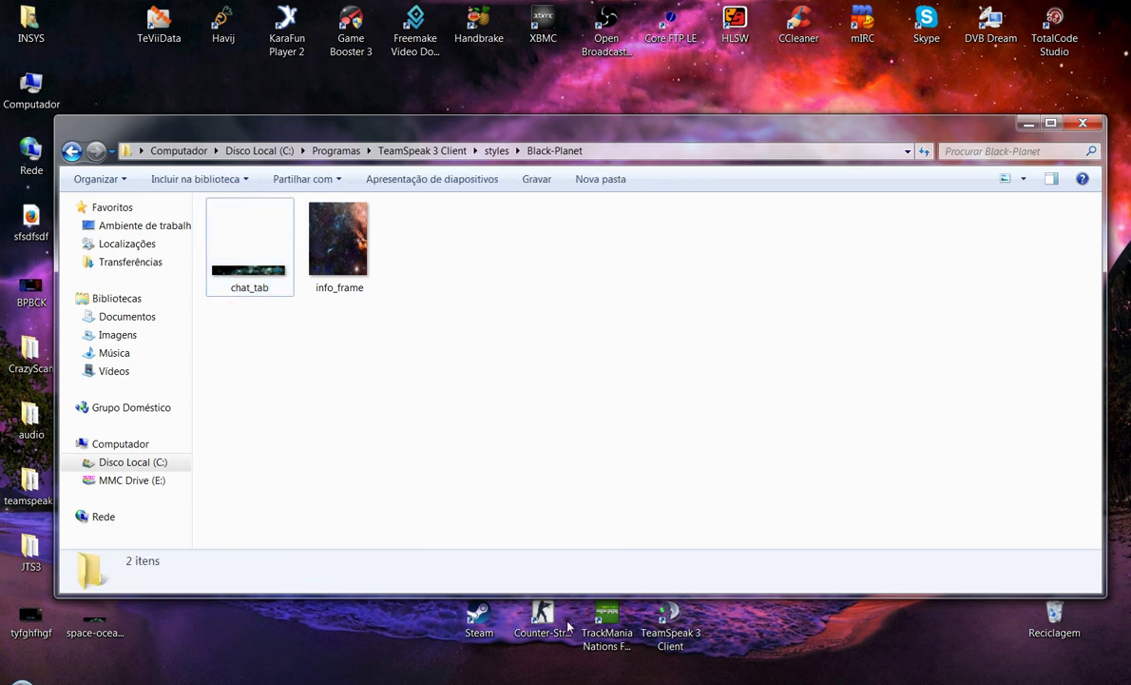
Launch TeamSpeak 3 to check the new chat background, then close it
click(651, 628)
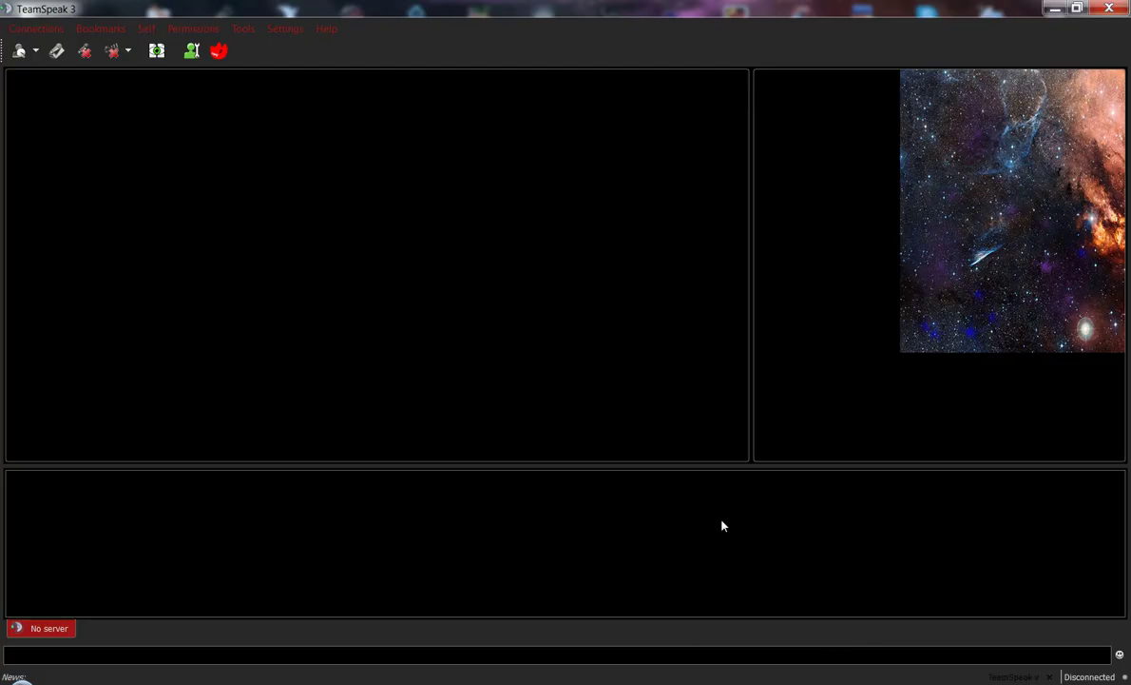
right_click(703, 547)
click(655, 514)
click(1110, 8)
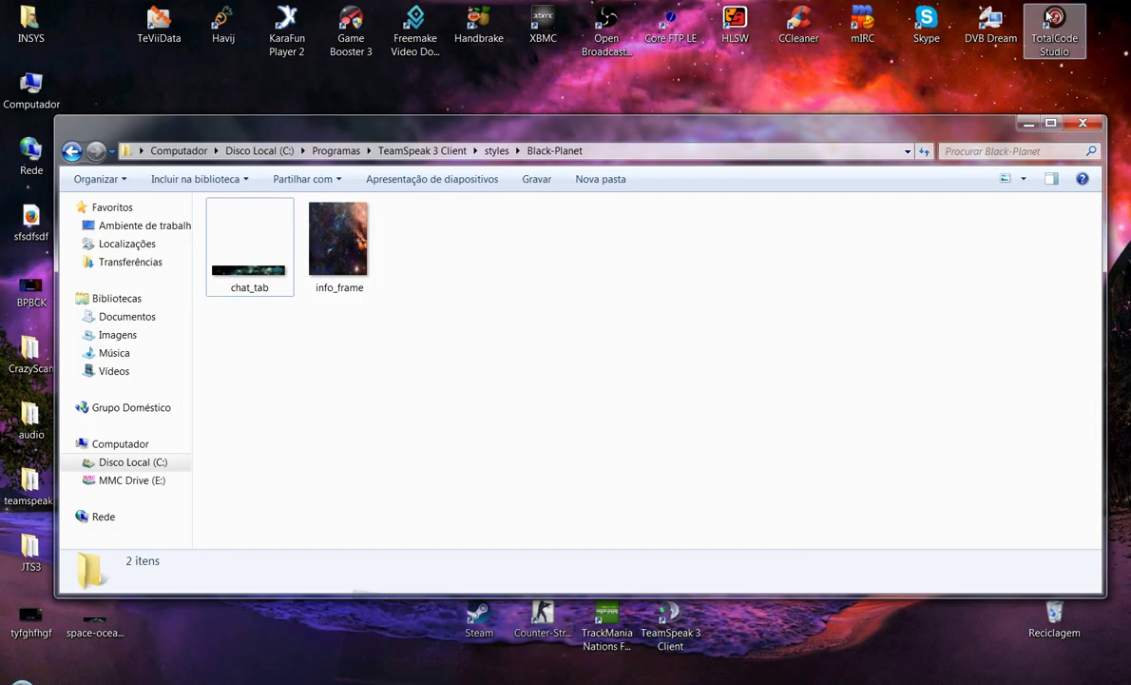
Check the gfx\Black-Planet icon folder, then open the Black-Planet stylesheet from styles in WordPad
click(254, 285)
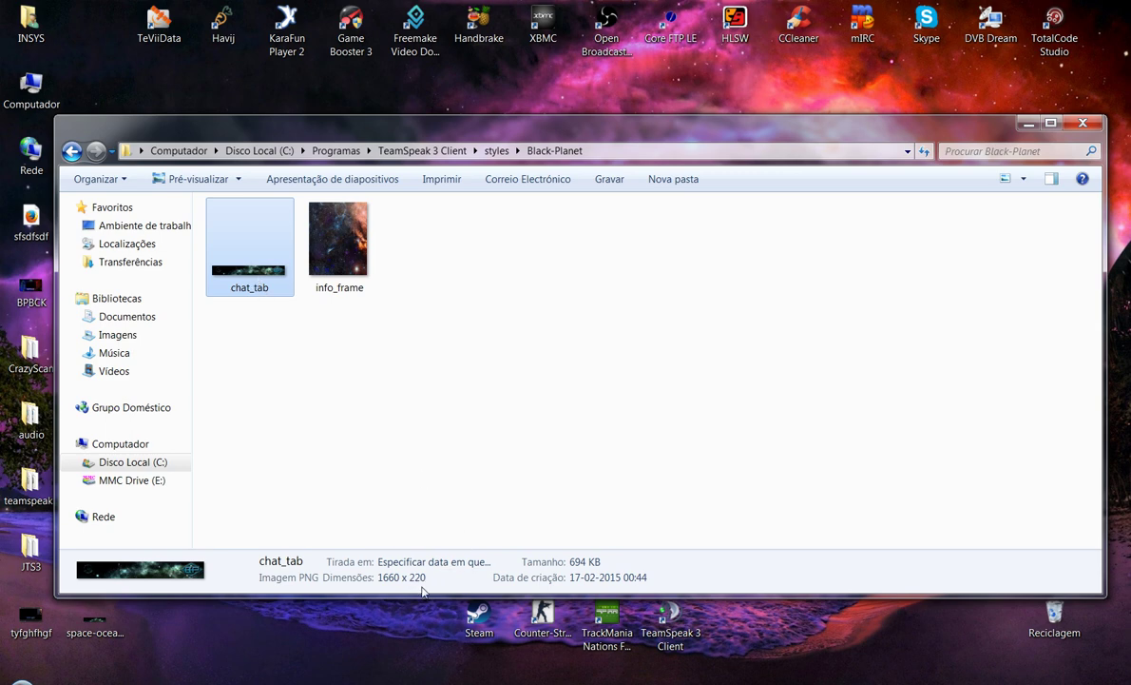
click(404, 447)
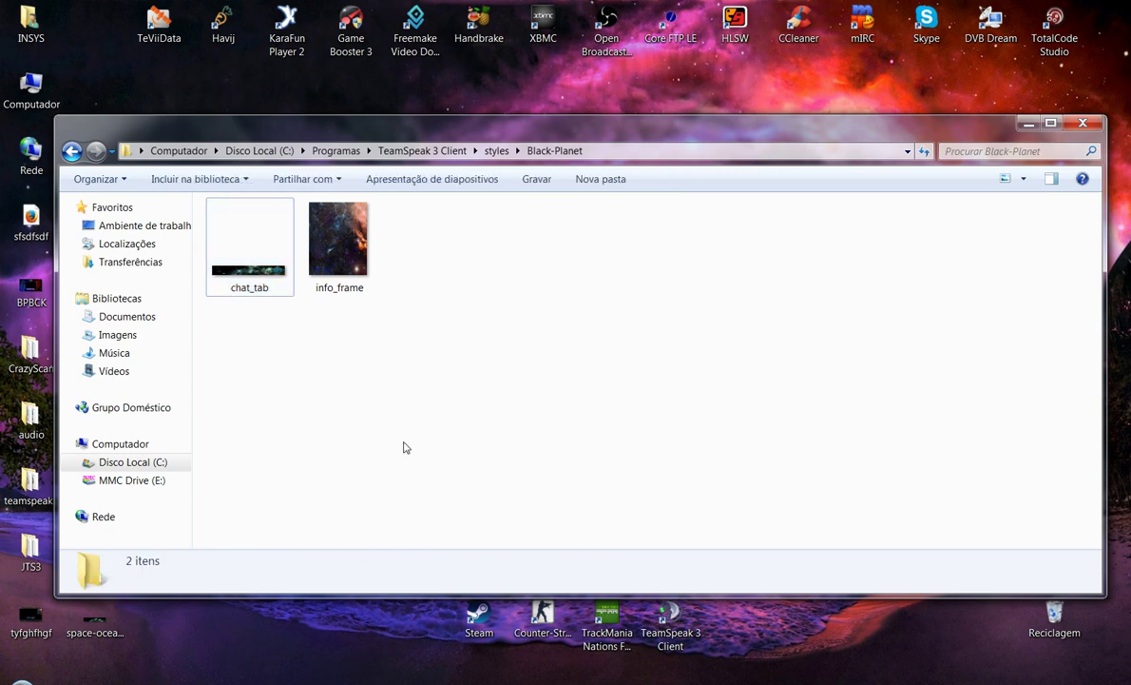
click(496, 150)
click(434, 151)
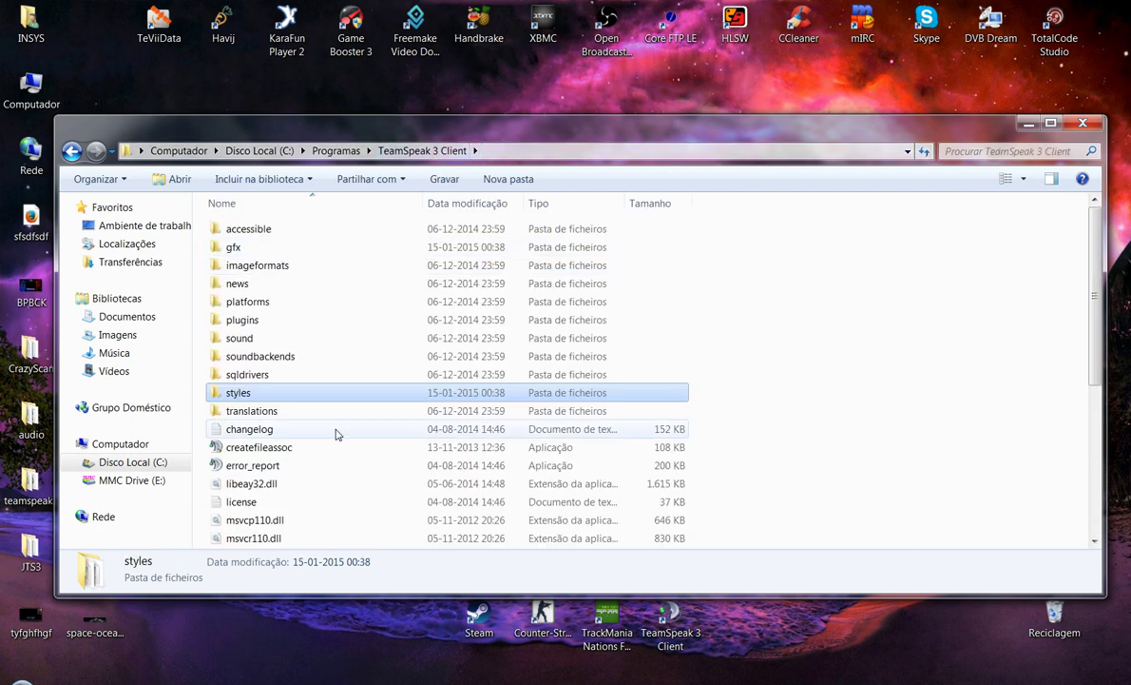
double_click(340, 248)
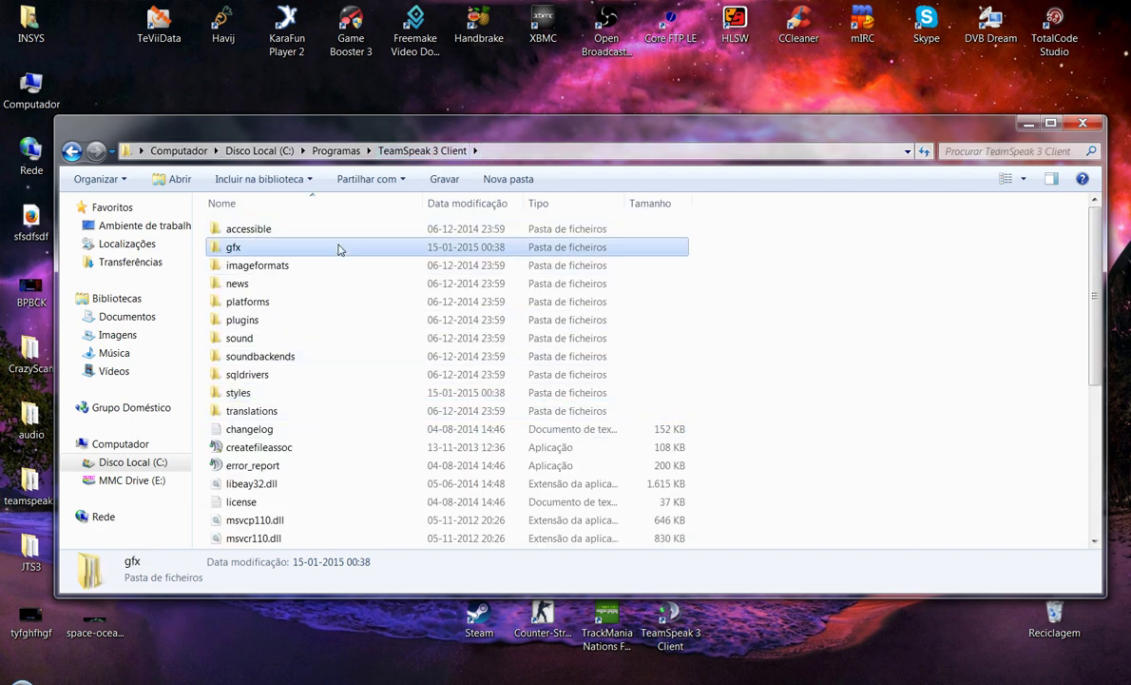
double_click(339, 231)
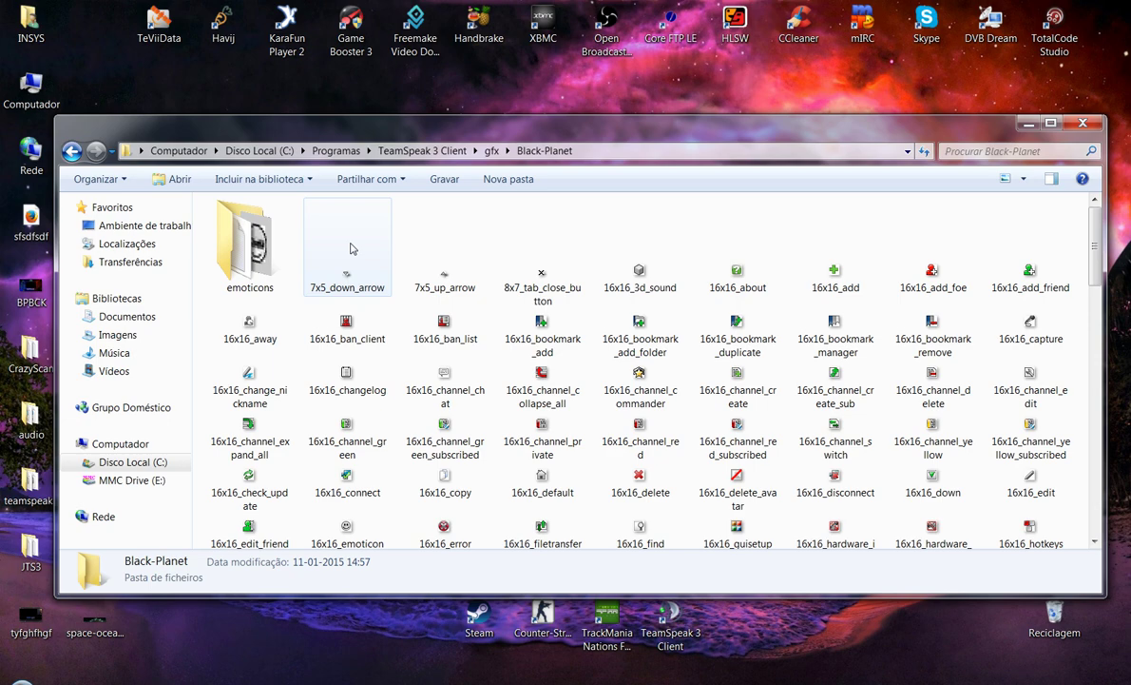
click(421, 152)
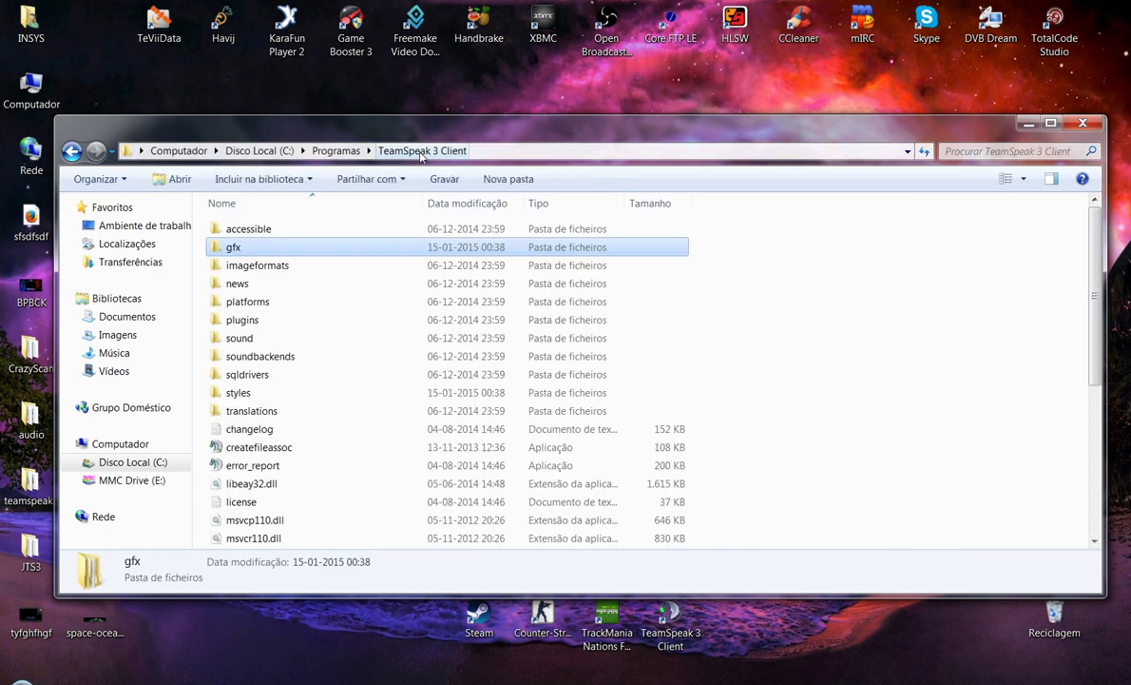
double_click(263, 393)
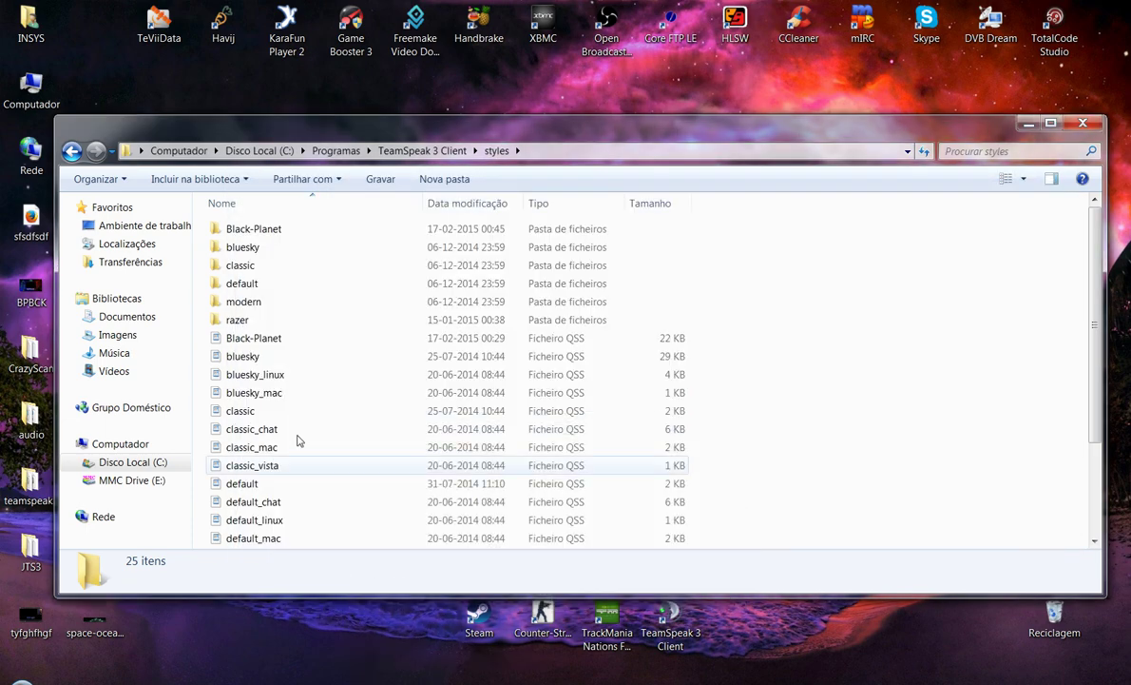
double_click(306, 341)
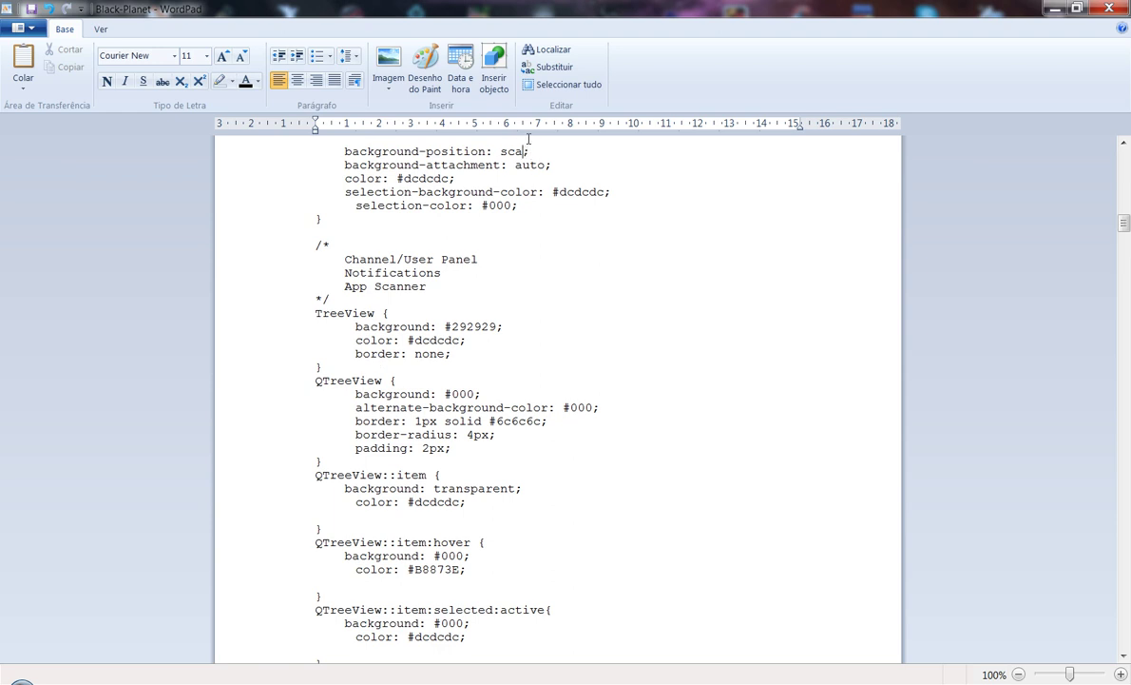
Change the background-position value from 'sca' to 'auto'
key(BackSpace)
key(BackSpace)
key(BackSpace)
text(aut)
drag(1124, 222, 1124, 205)
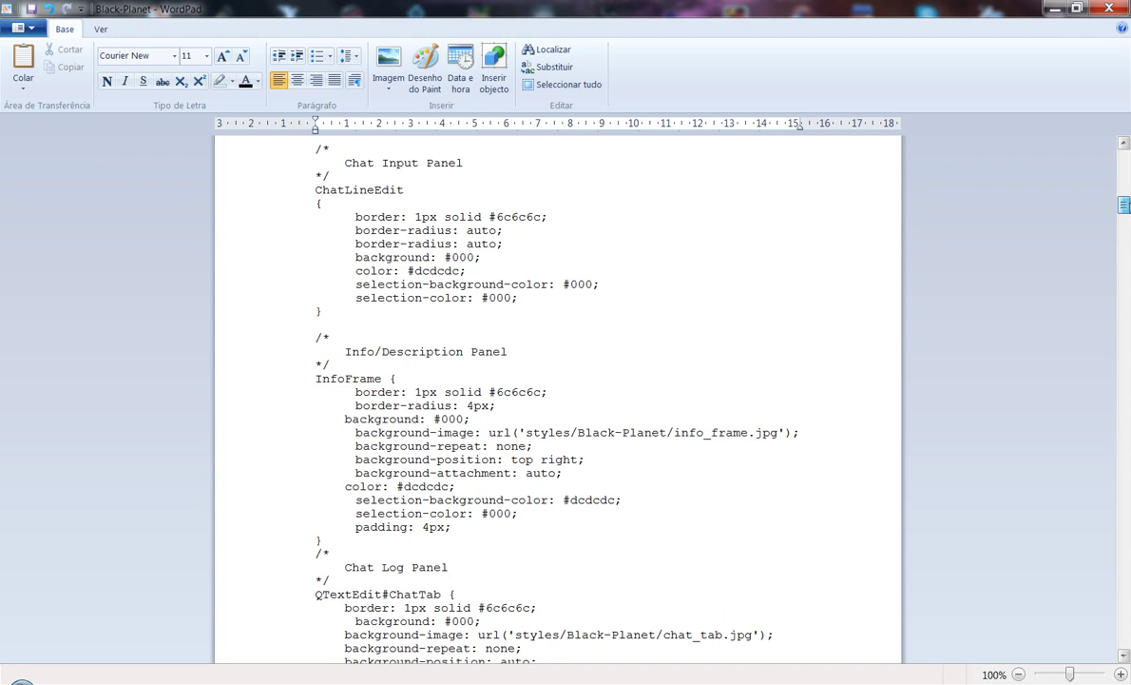
Point the ChatTab background image to chat_tab.png instead of chat_tab.jpg, then hide TeamSpeak
click(534, 661)
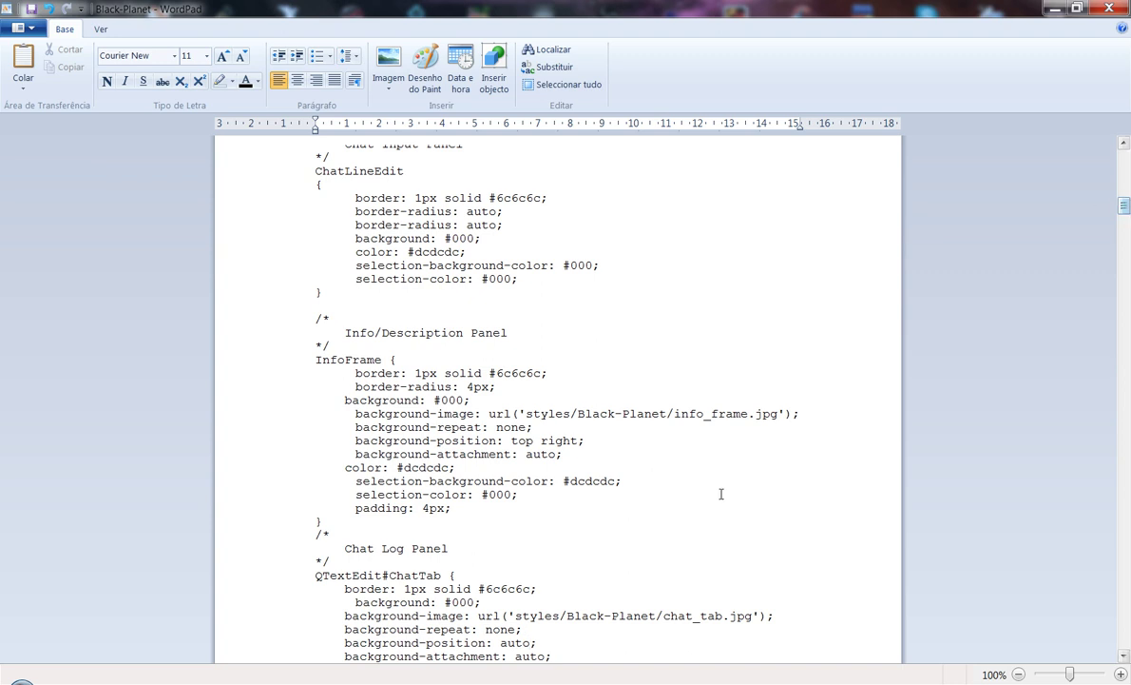
double_click(746, 616)
key(Left)
double_click(751, 616)
text(p)
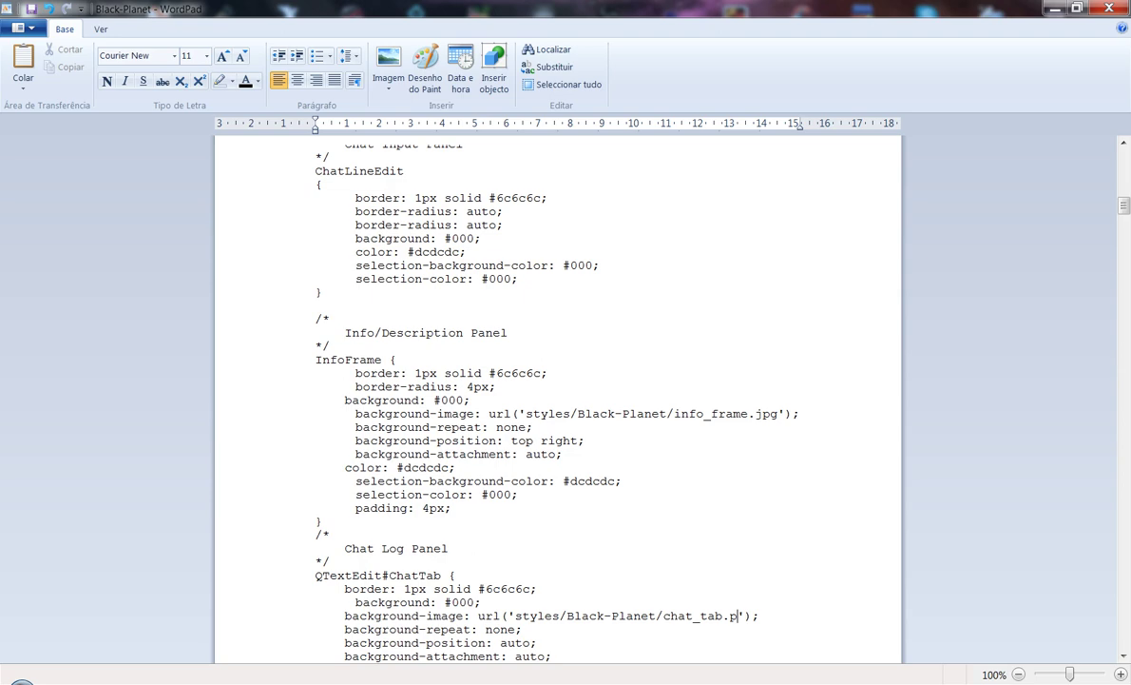
text(ng)
scroll(77, 297, down, 11)
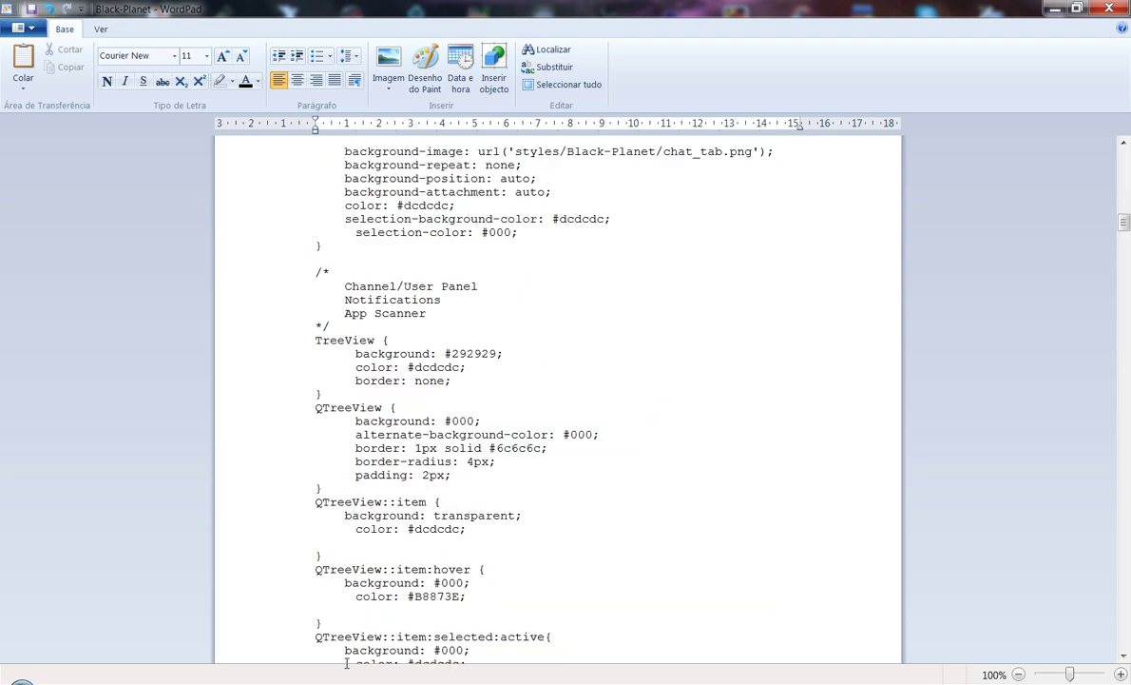
click(402, 681)
click(1055, 7)
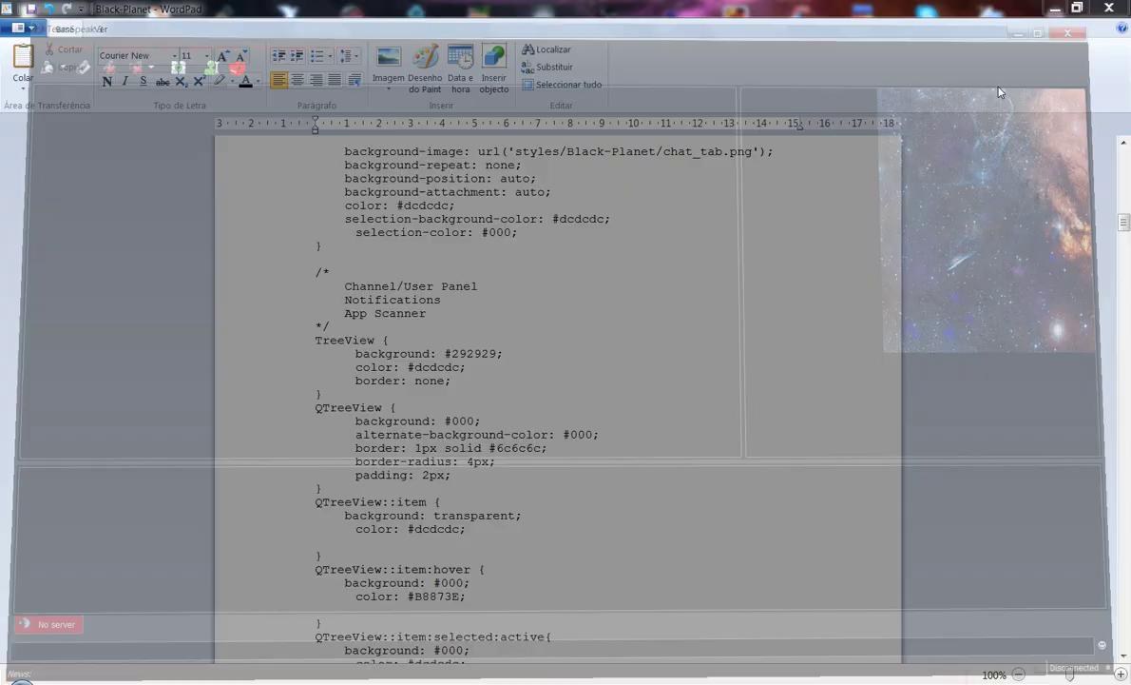
Relaunch TeamSpeak 3 from the desktop shortcut and maximize its window to show the starfield chat banner
click(1054, 8)
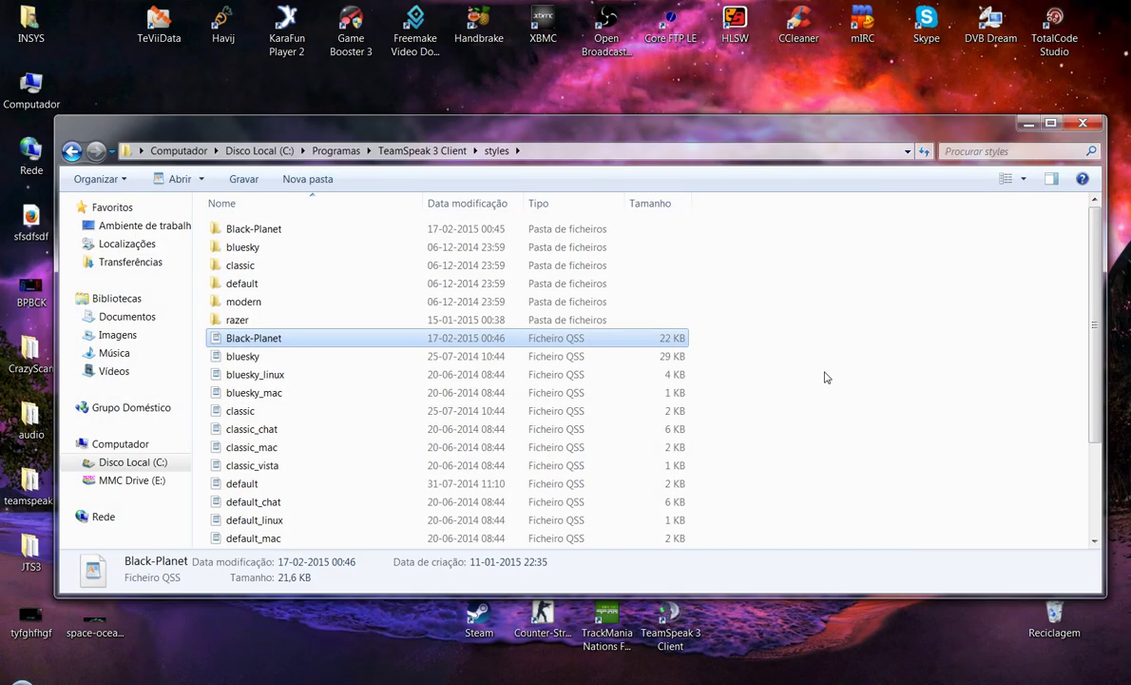
double_click(668, 623)
click(1028, 124)
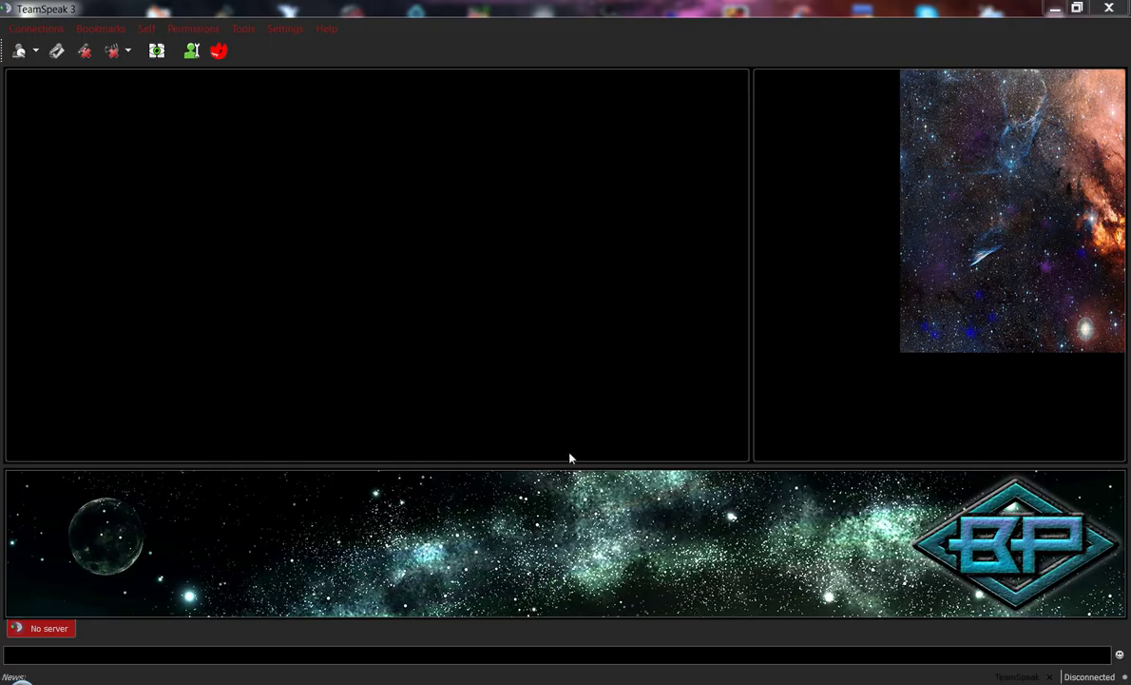
double_click(752, 6)
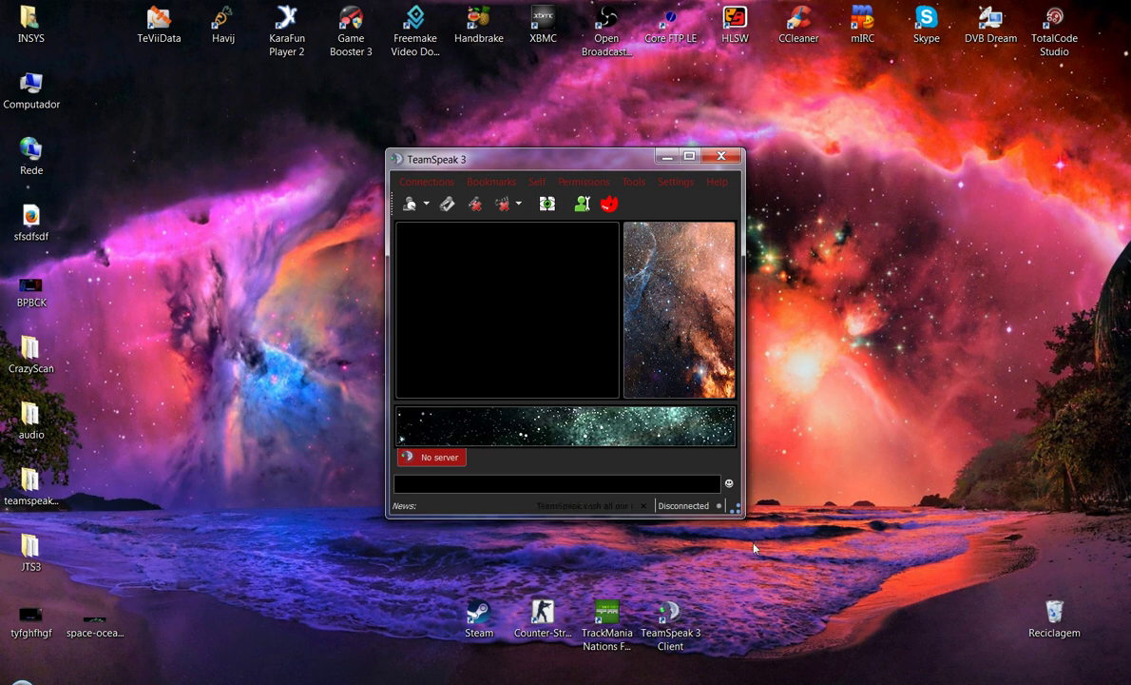
drag(742, 515, 853, 623)
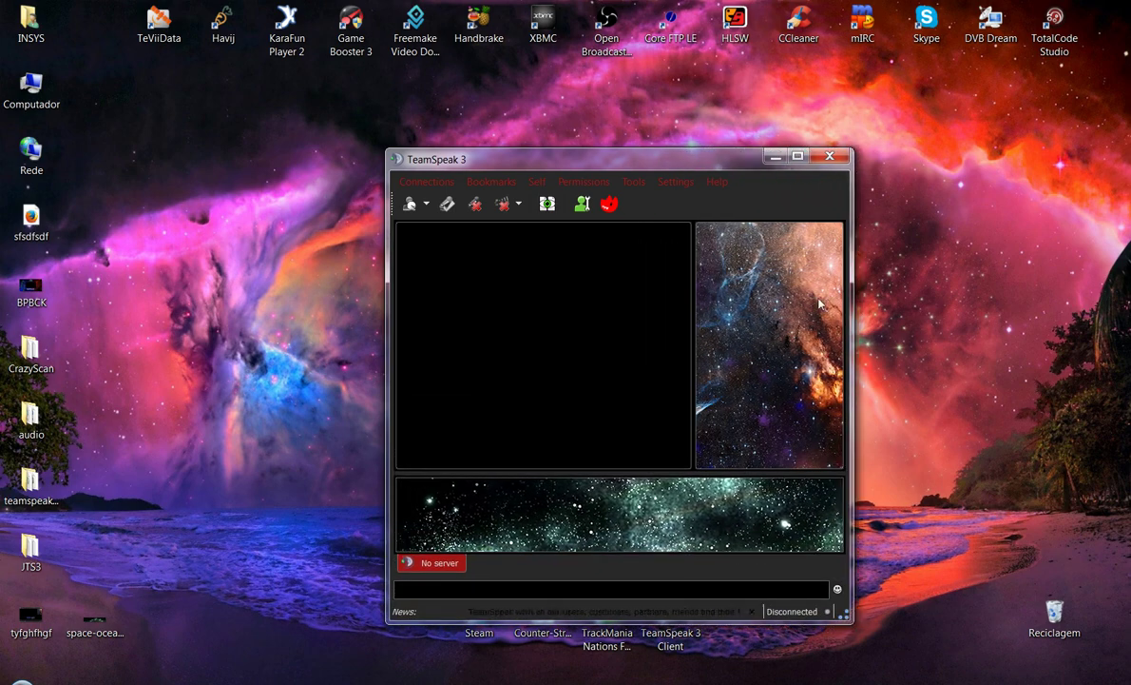
click(796, 157)
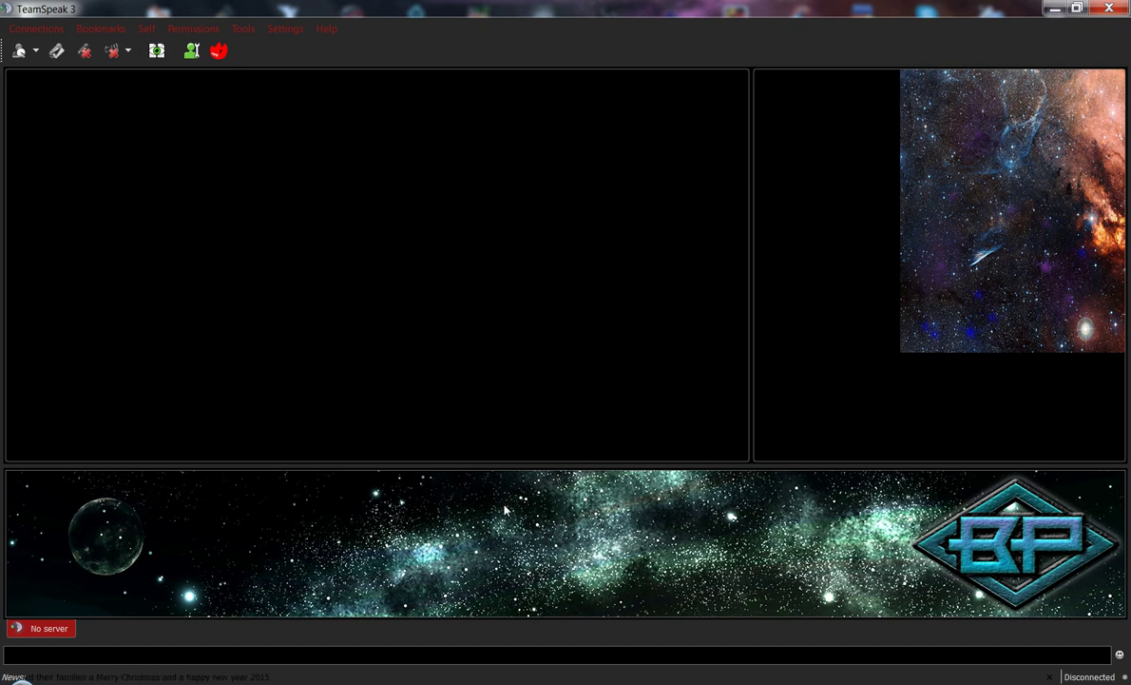
Connect to the 'bp' bookmarked server to view the new chat background, then close TeamSpeak
click(83, 30)
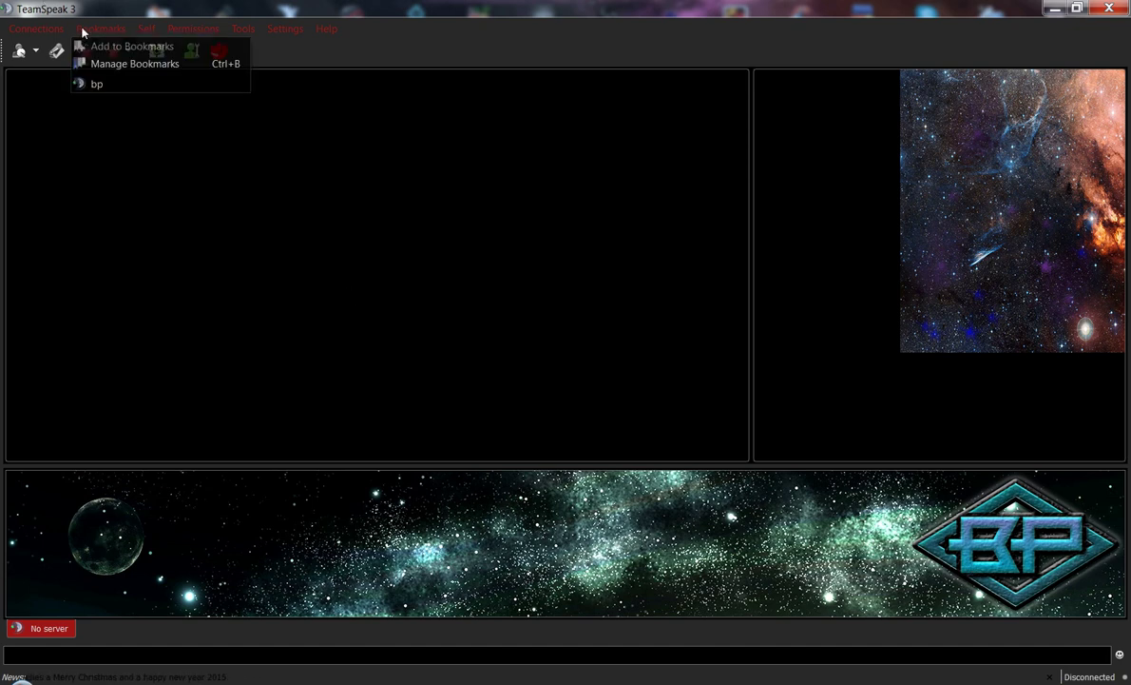
click(95, 83)
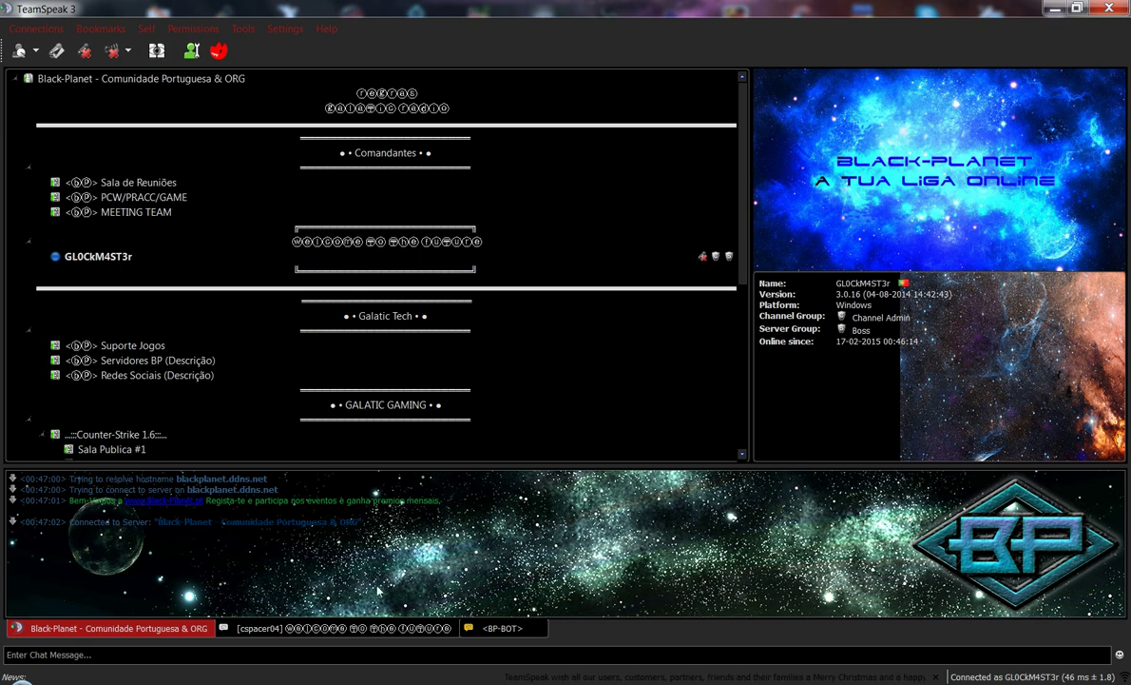
click(1056, 8)
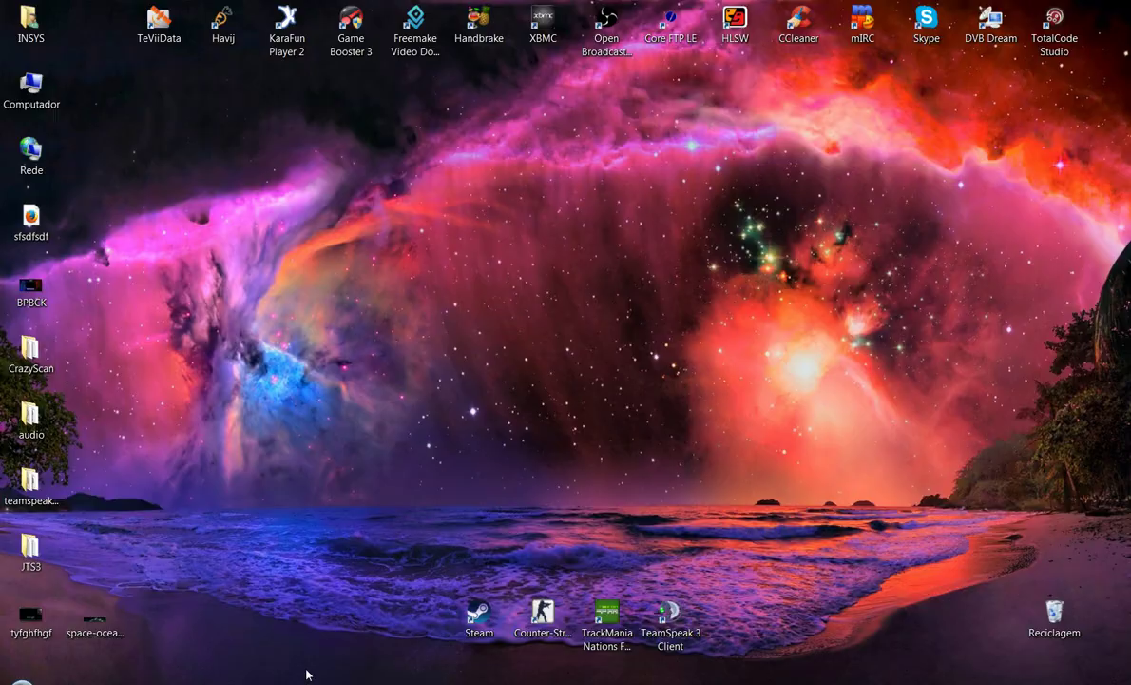
Bring WordPad back and scroll through the stylesheet's QTreeView, QSplitter and QTabBar rules
click(344, 543)
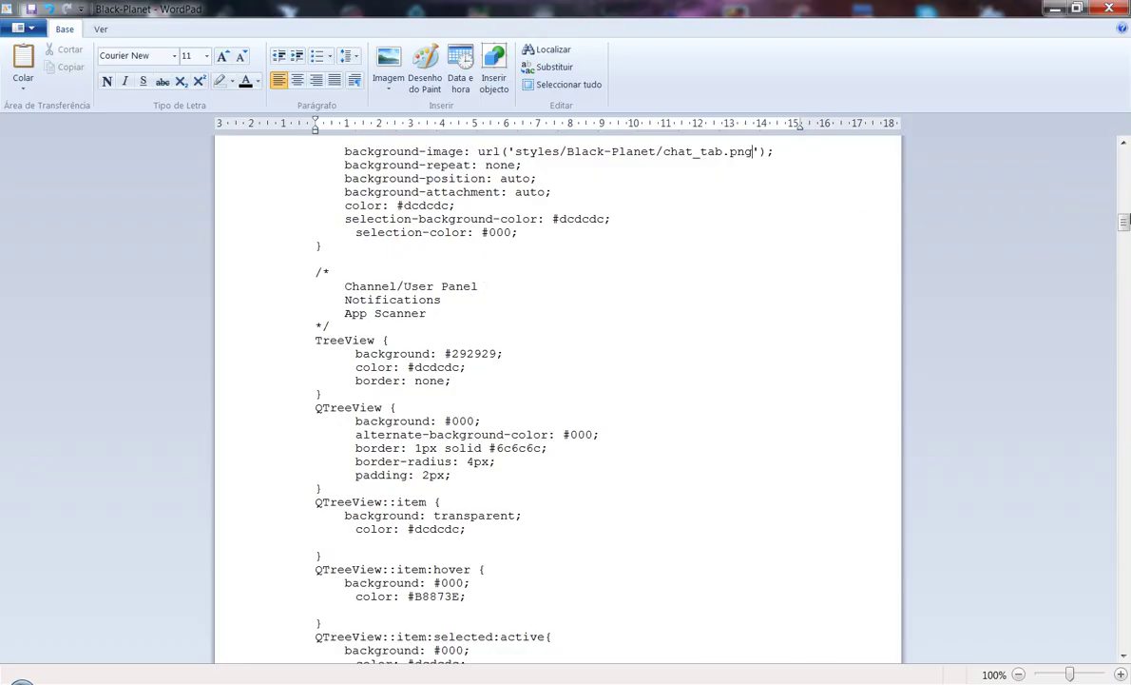
mouse_move(1125, 222)
mouse_down()
mouse_move(1124, 159)
mouse_move(1119, 234)
mouse_up()
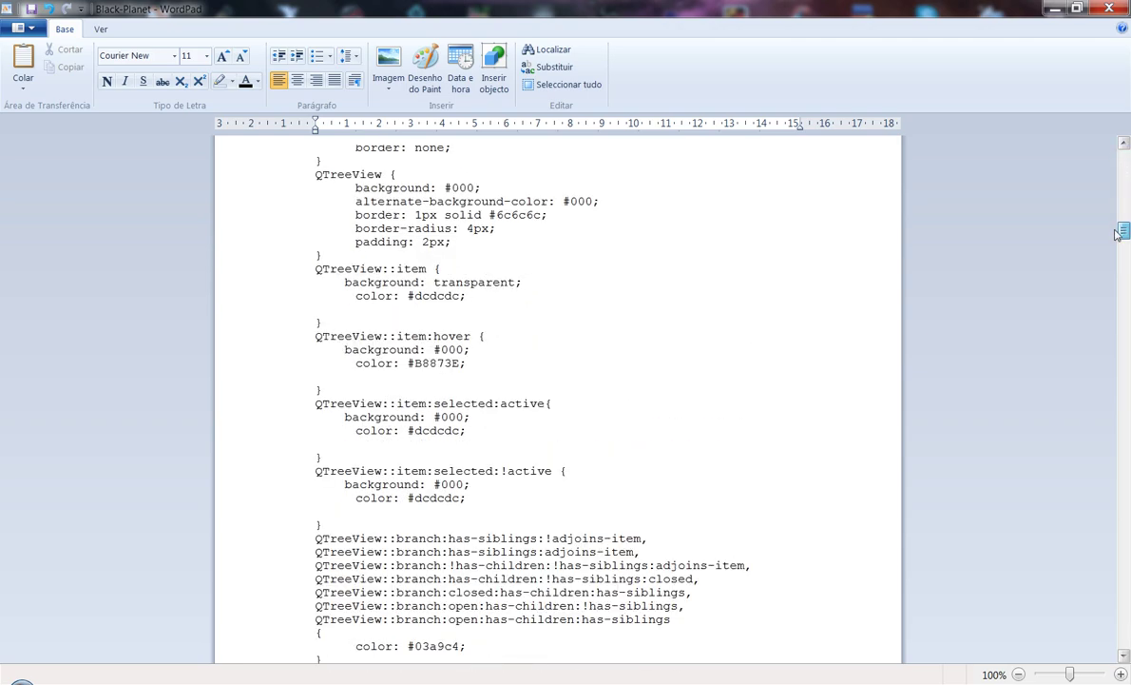
drag(1119, 234, 1124, 272)
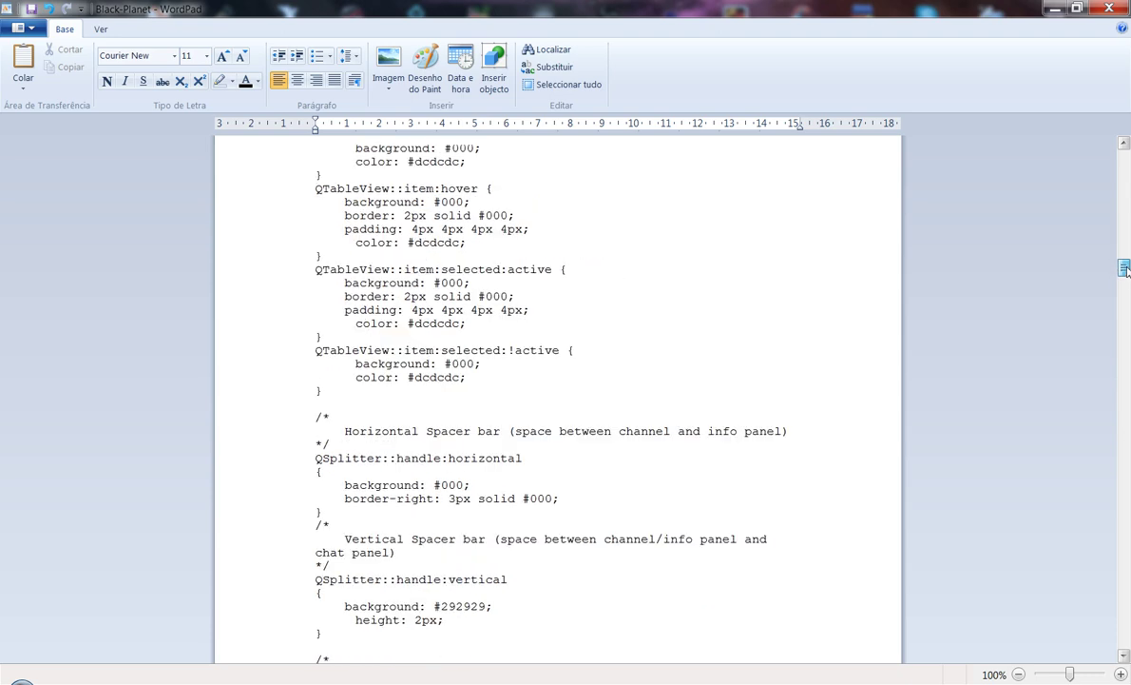
drag(1125, 270, 1125, 286)
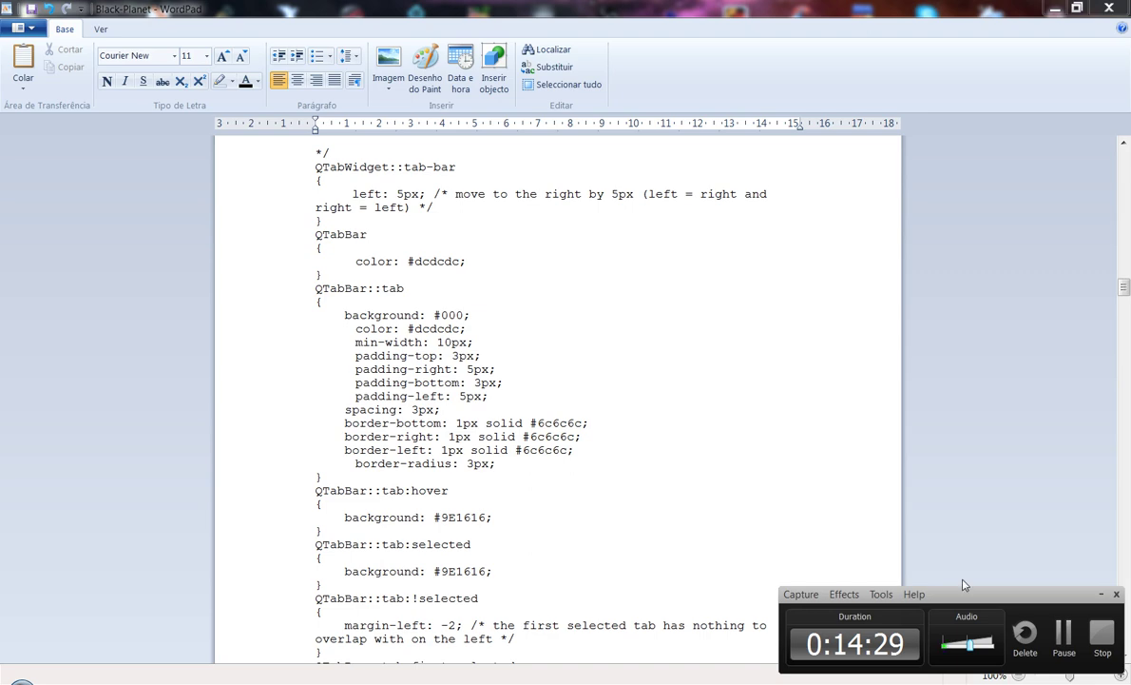
drag(970, 594, 873, 582)
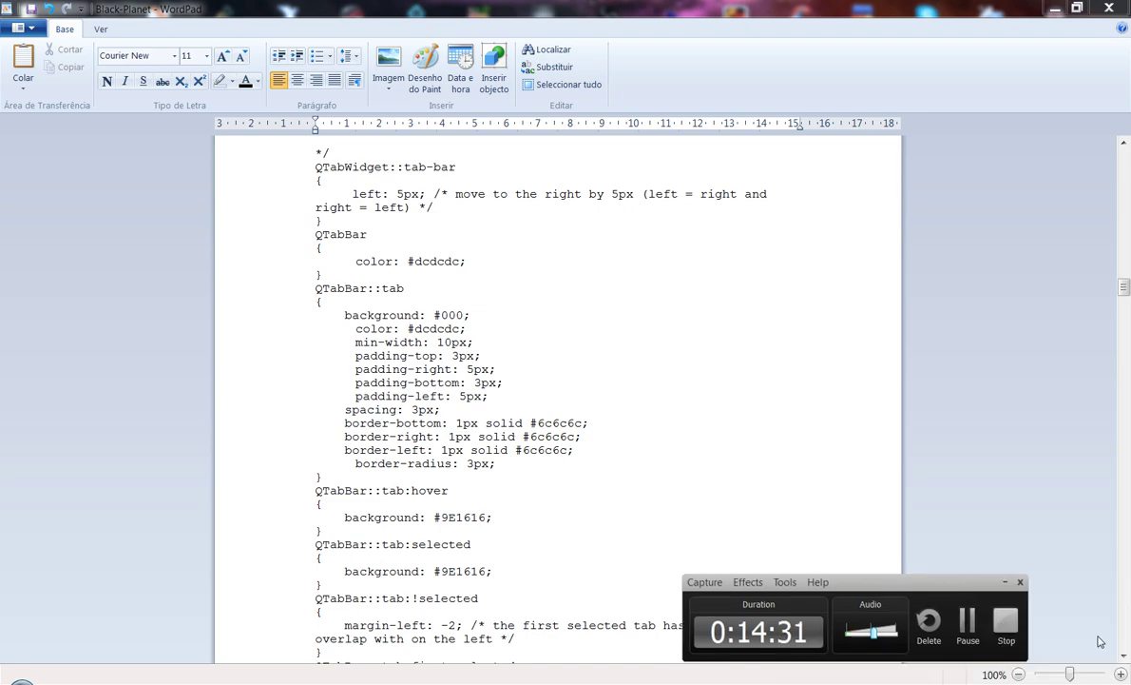